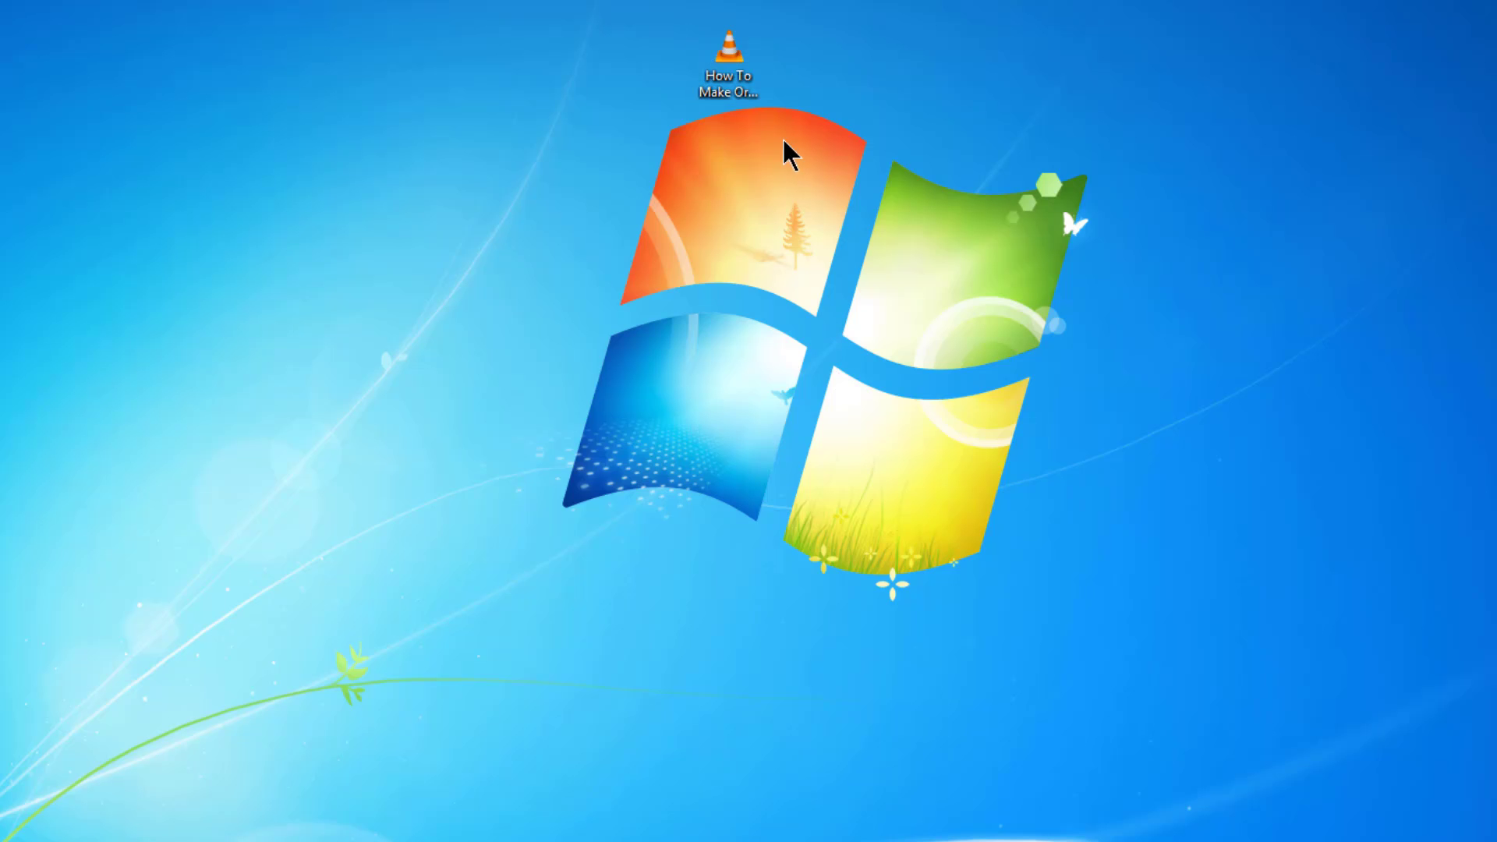
Open the detailed properties of the organic fertilizer video on the desktop and set its title to "Upload Video on YouTube"
right_click(735, 52)
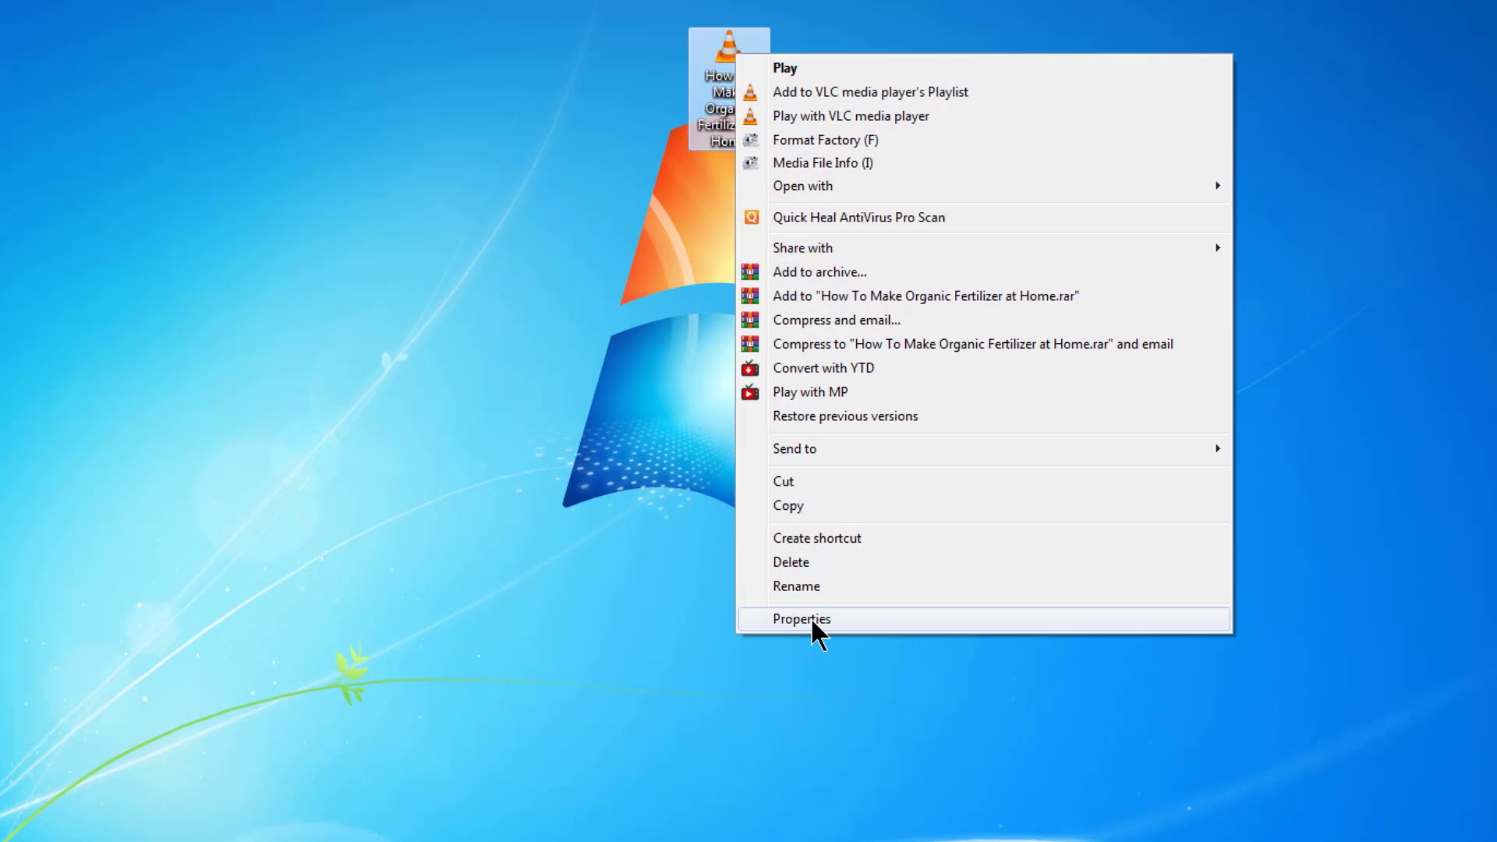
left_click(803, 619)
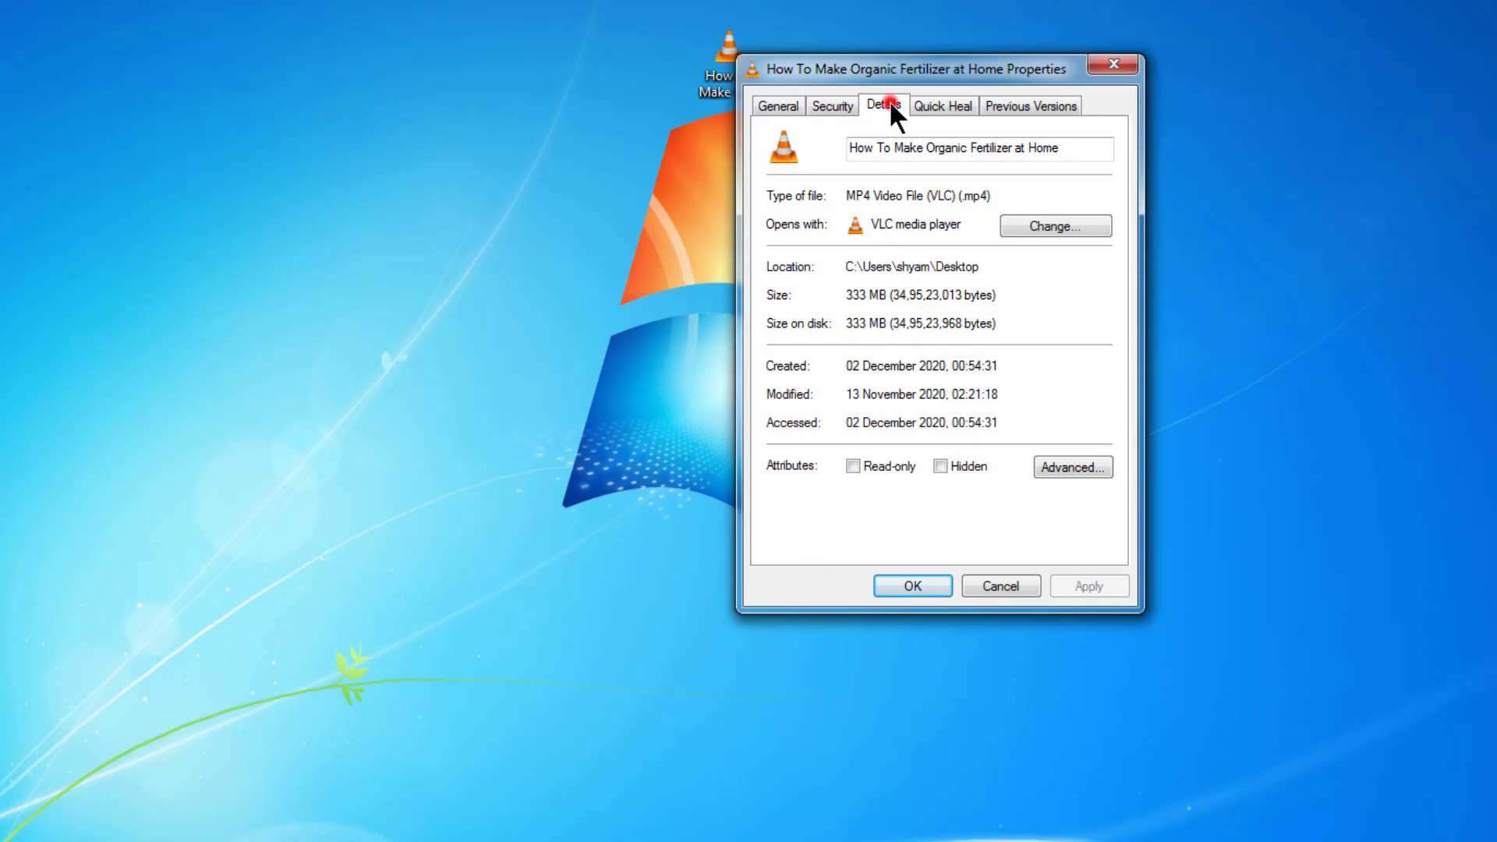
left_click(891, 107)
left_click(808, 187)
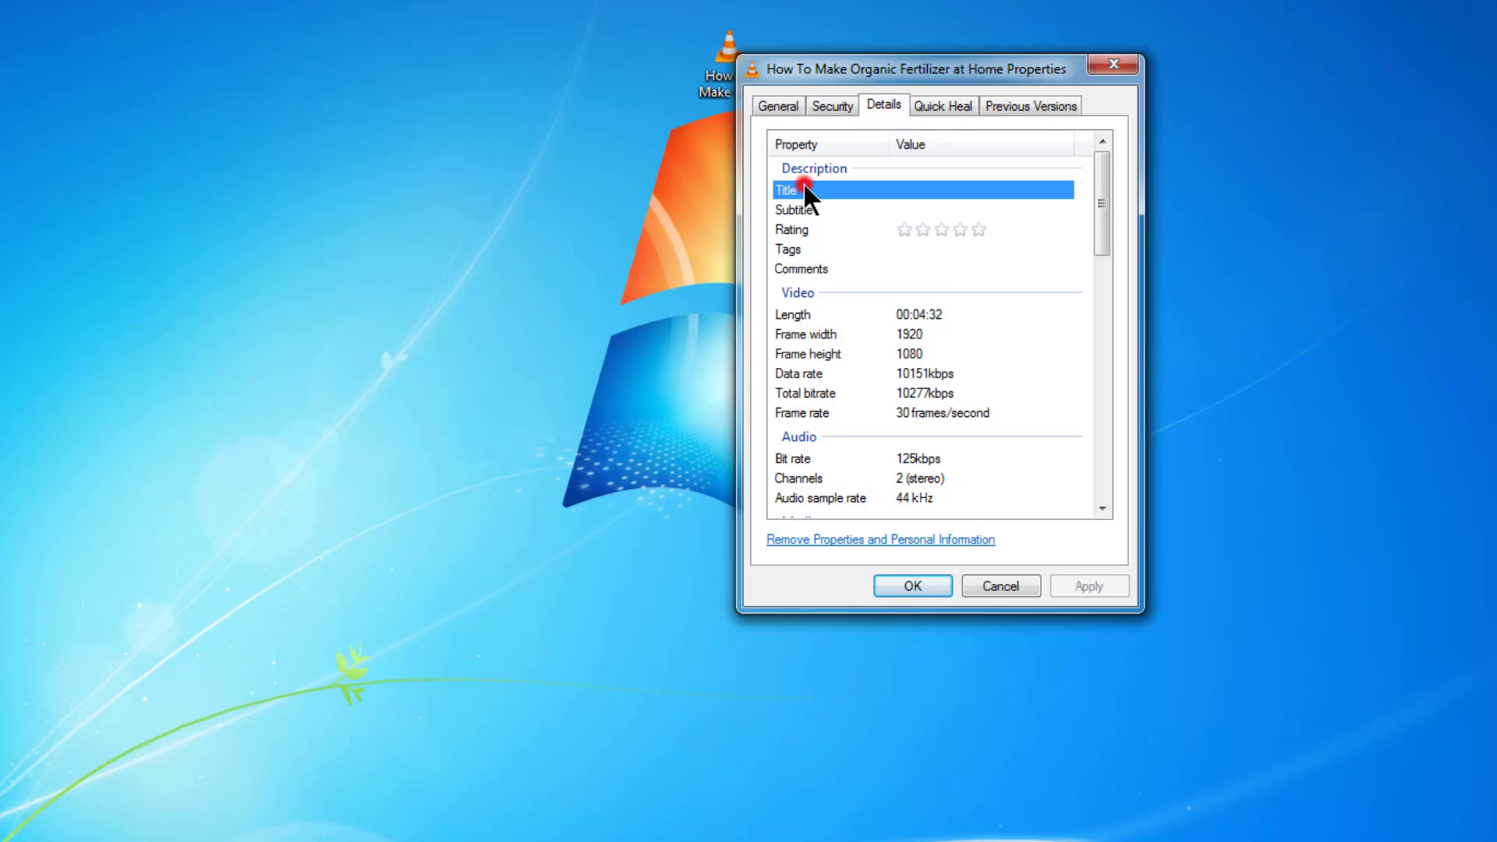
type("Up")
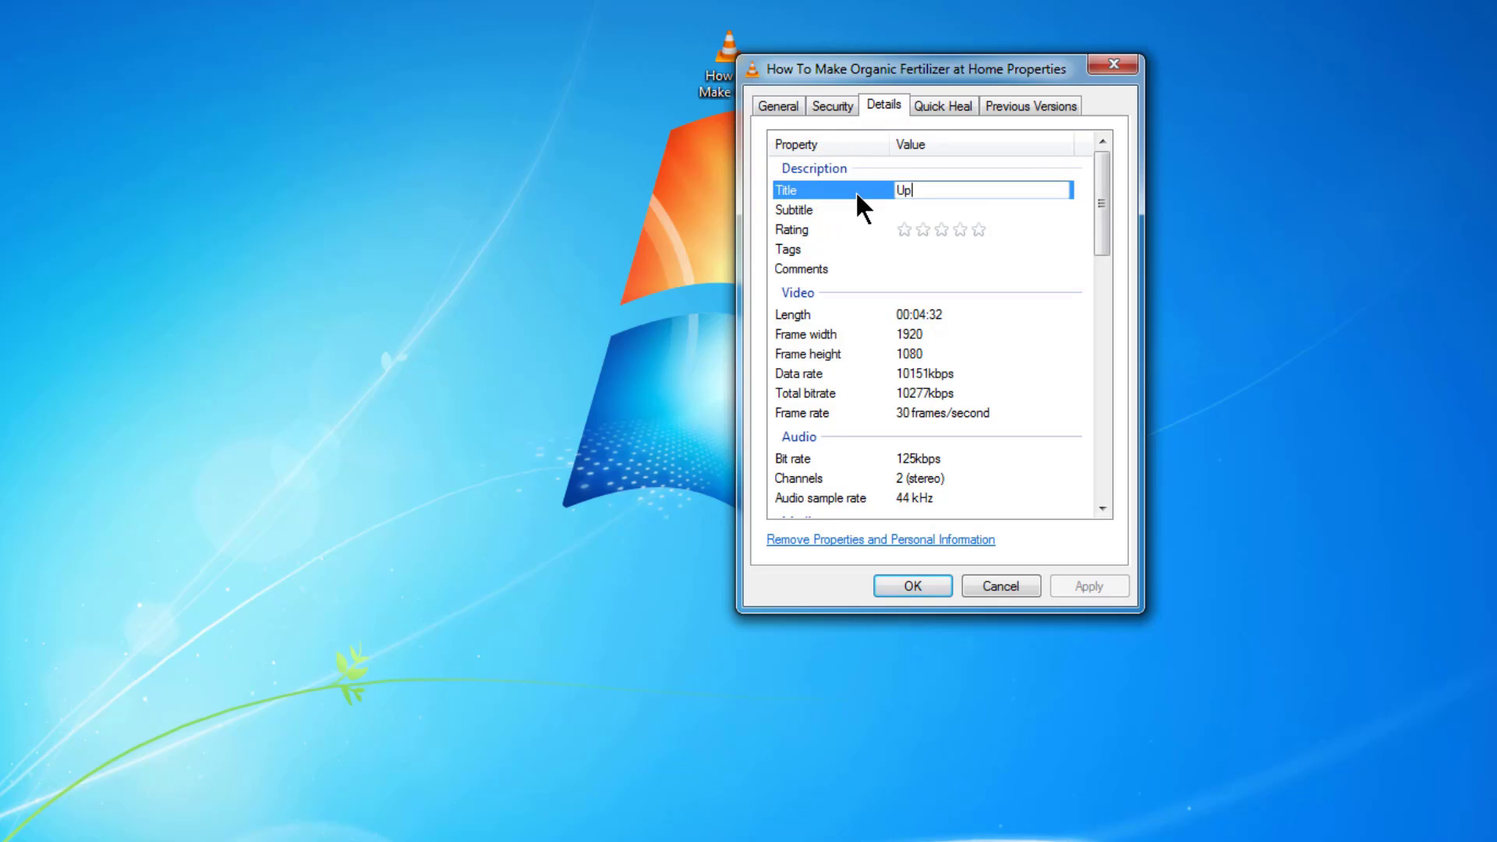
type("load Video on YouTube")
Set the video's subtitle to "In Bangla" and give it a five-star rating
left_click(951, 209)
type("In Bangla")
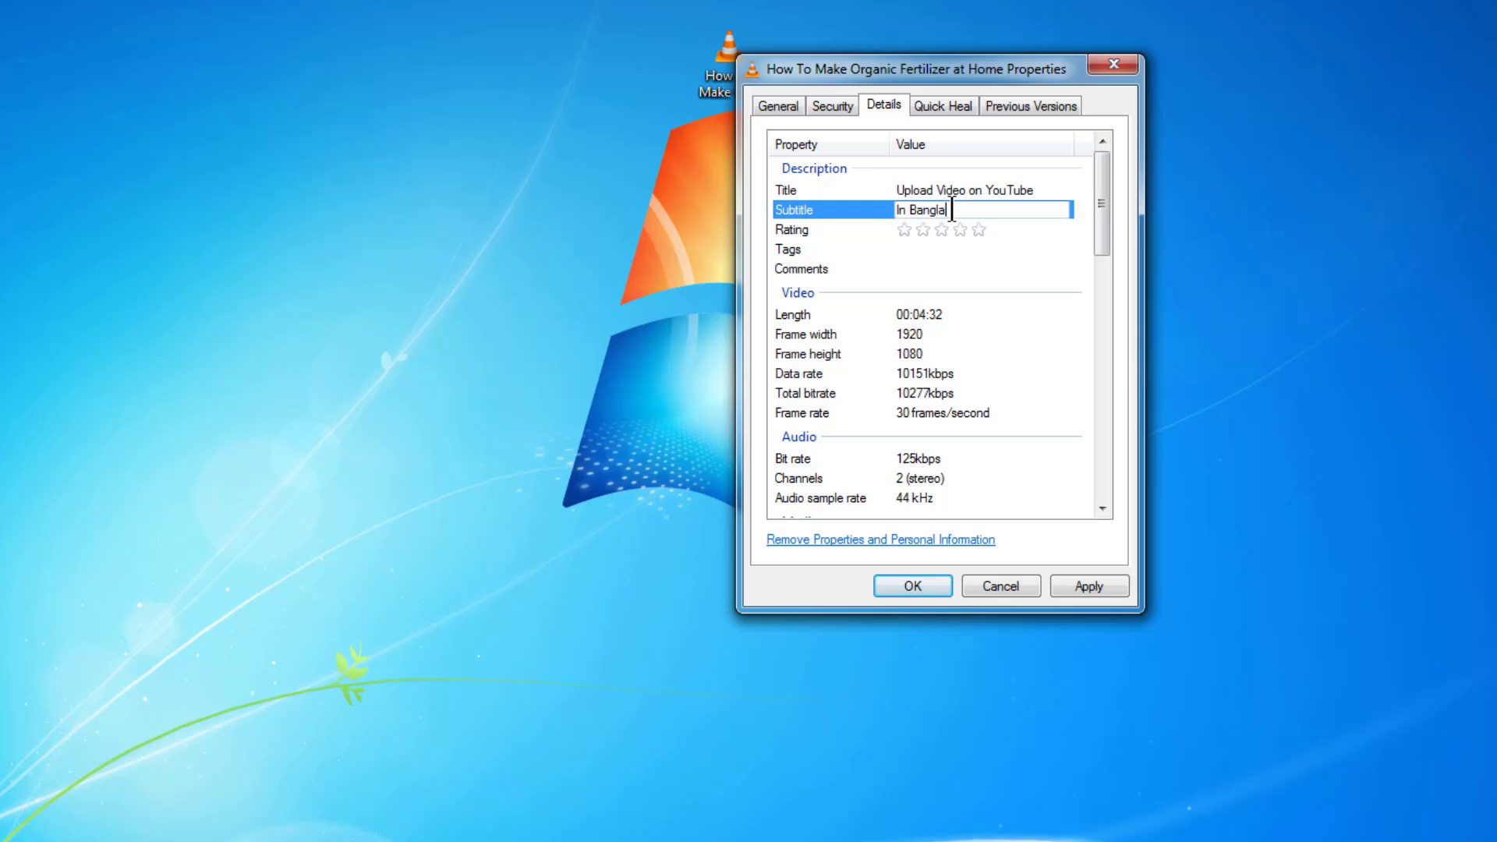
left_click(976, 230)
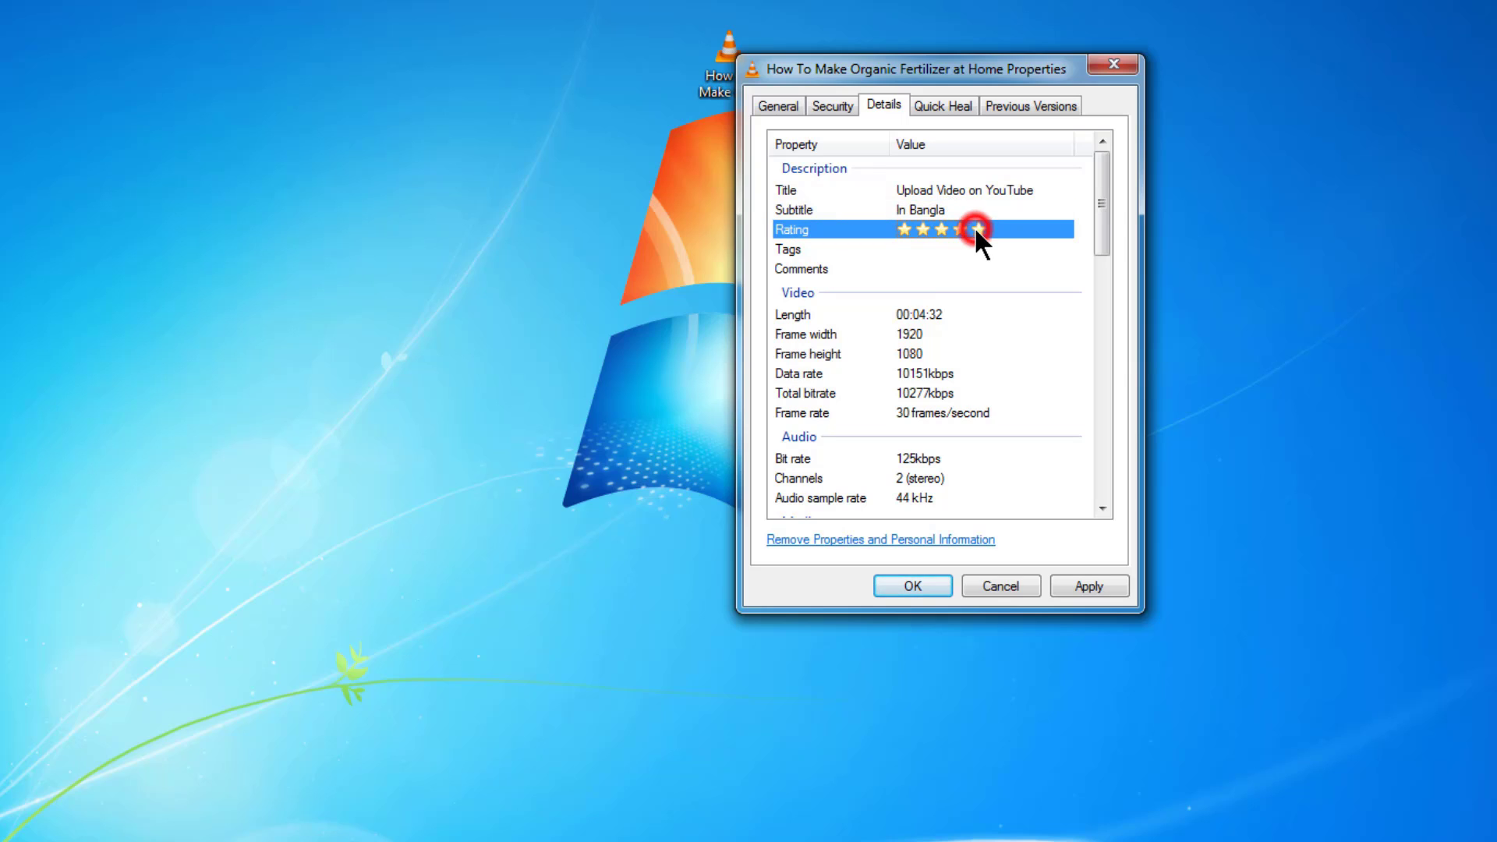
Copy the tag list, from Grow Money Plants to Money Plant from Cuttings, out of the Write Up document into the video's Tags property
left_click(798, 251)
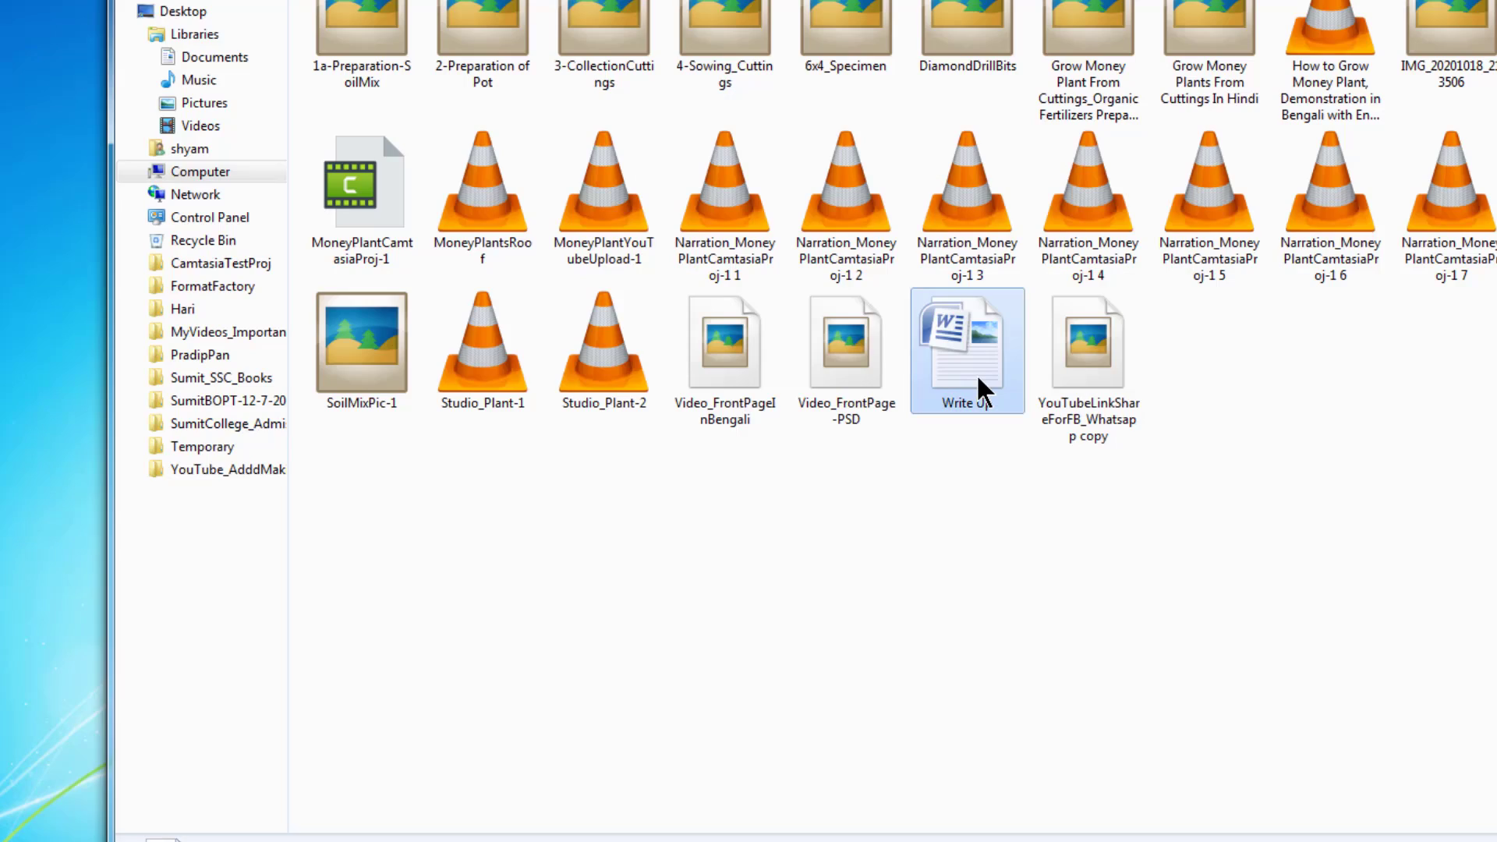
left_click(976, 373)
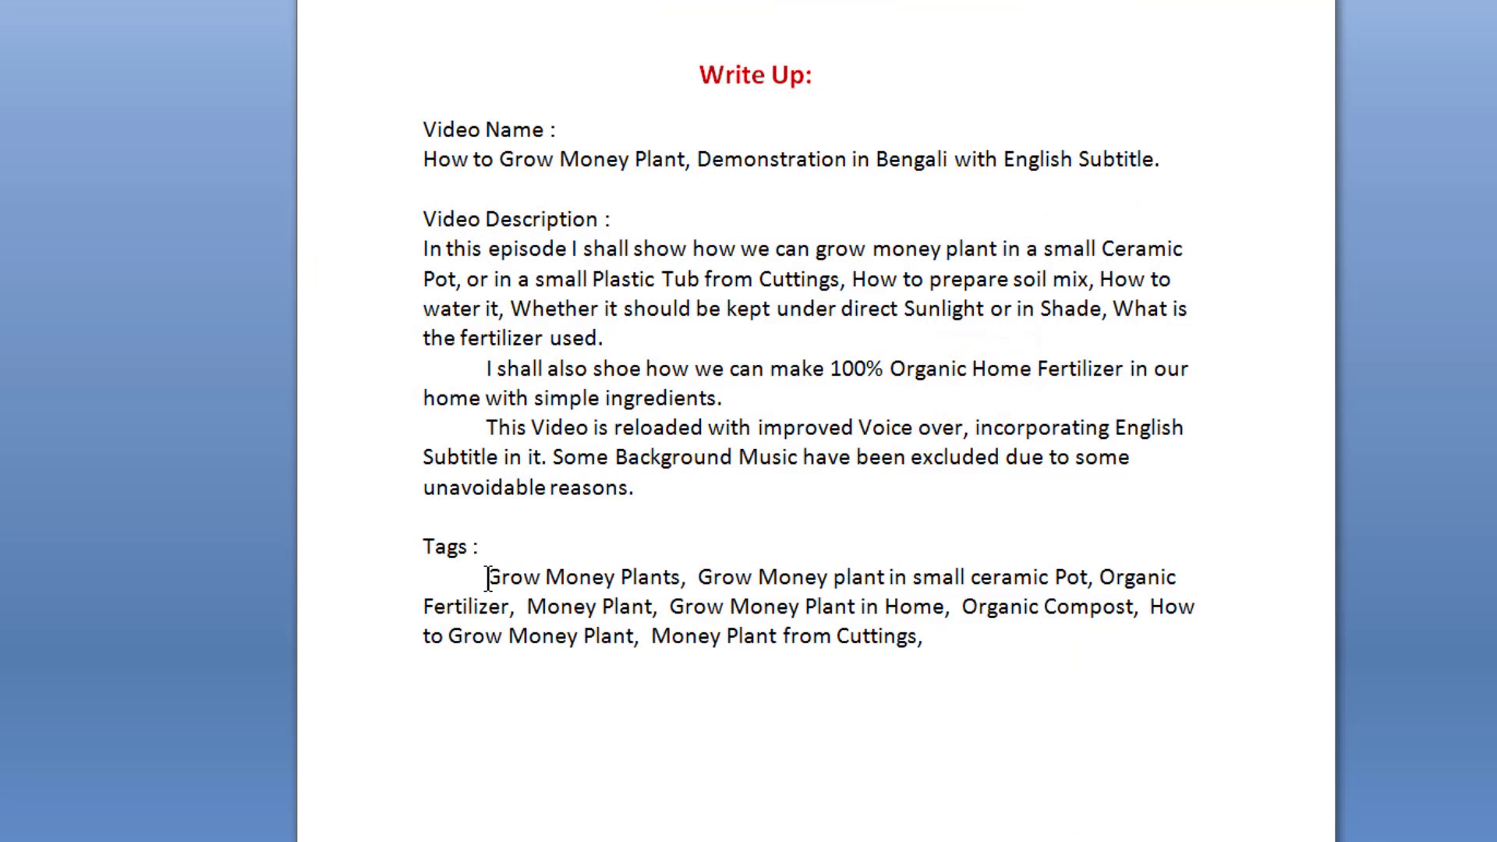
left_click_drag(485, 577, 930, 651)
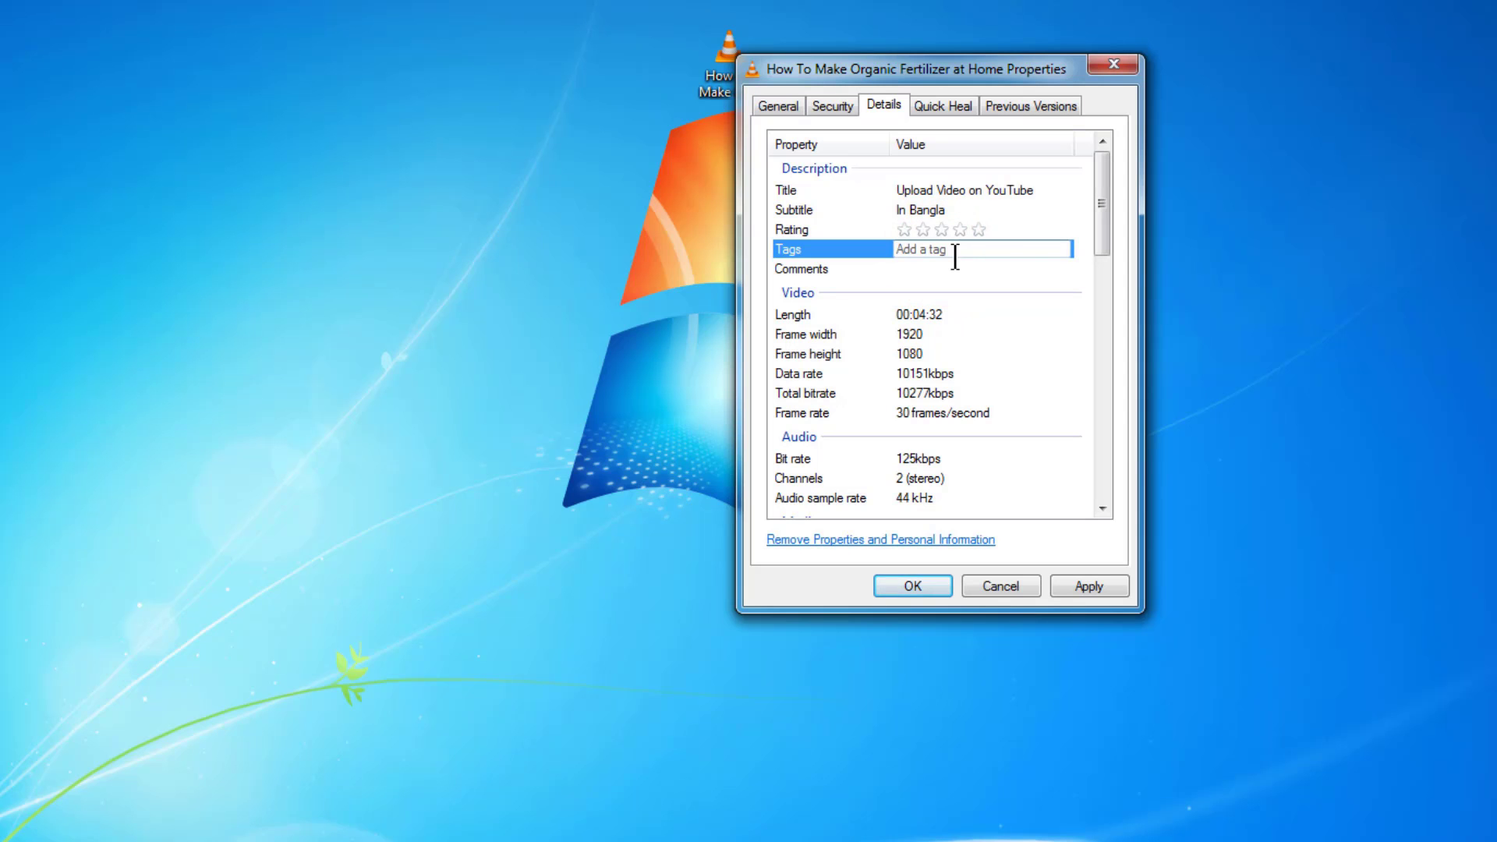
type("Grow Money Plants, Grow Money plant in small ceramic Pot, Organic Fertilizer, Money Plant, Grow Money Plant in Home, Organic Compost, How to Grow Money Plant, Money Plant from Cuttings,")
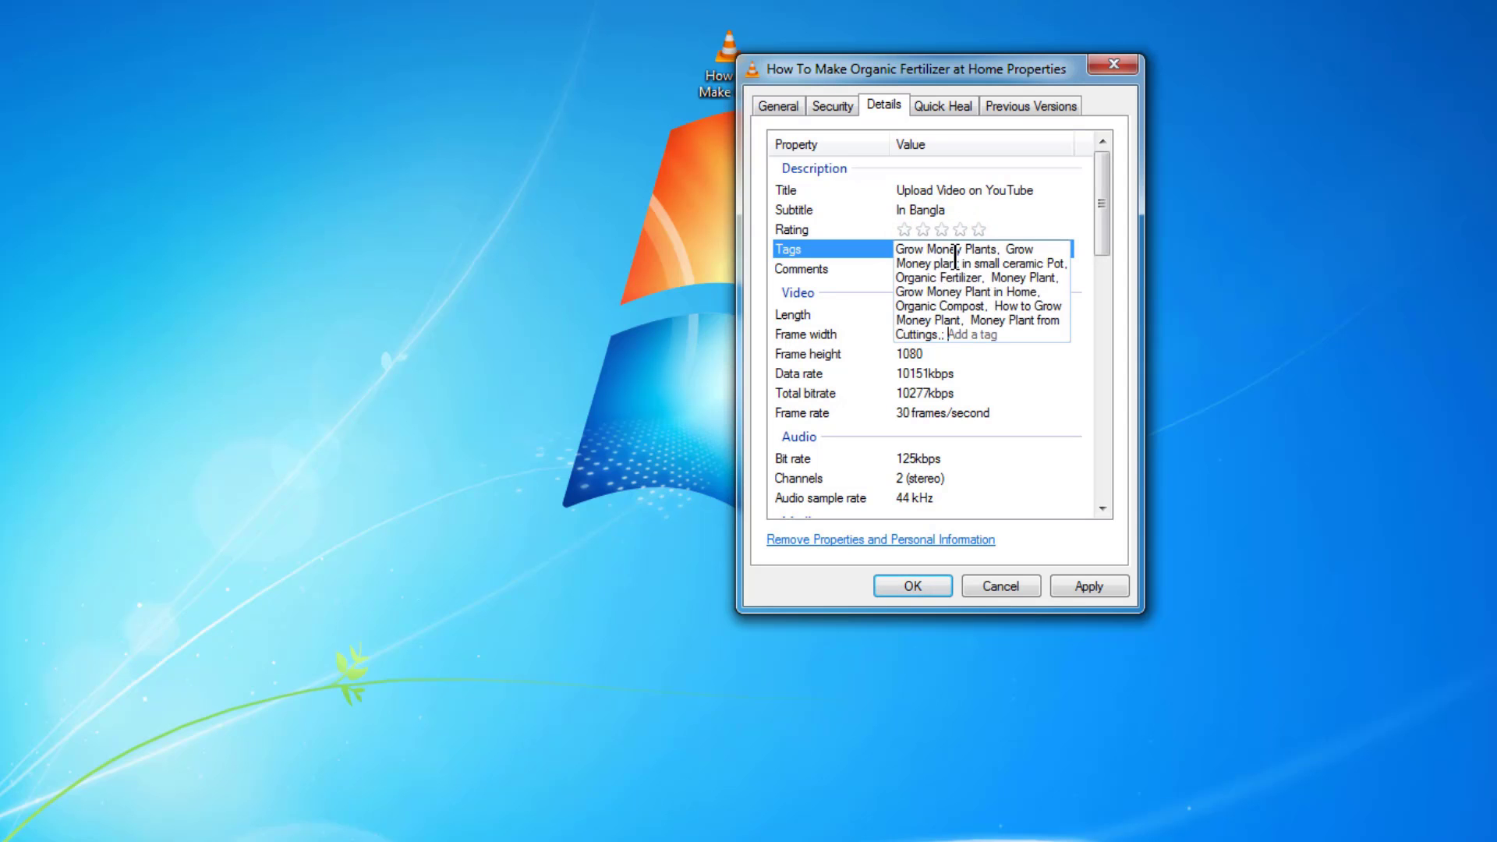
left_click(1036, 393)
Enter the comment "To upload on my YouTube Channel Green Garden and Other Topics" in the video's properties
scroll(886, 257, "down", 1)
left_click(886, 203)
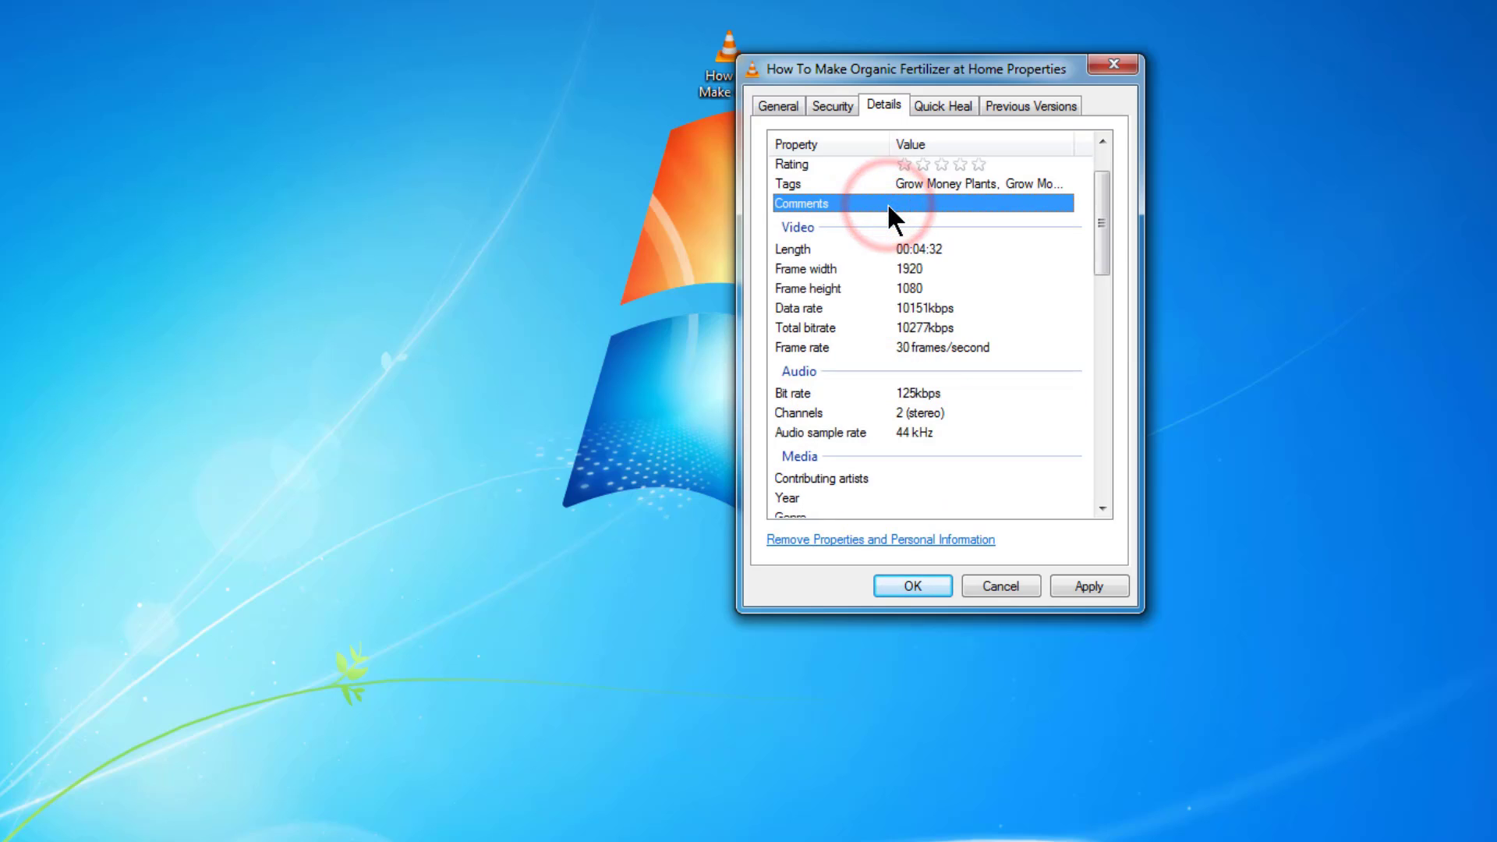
type("To")
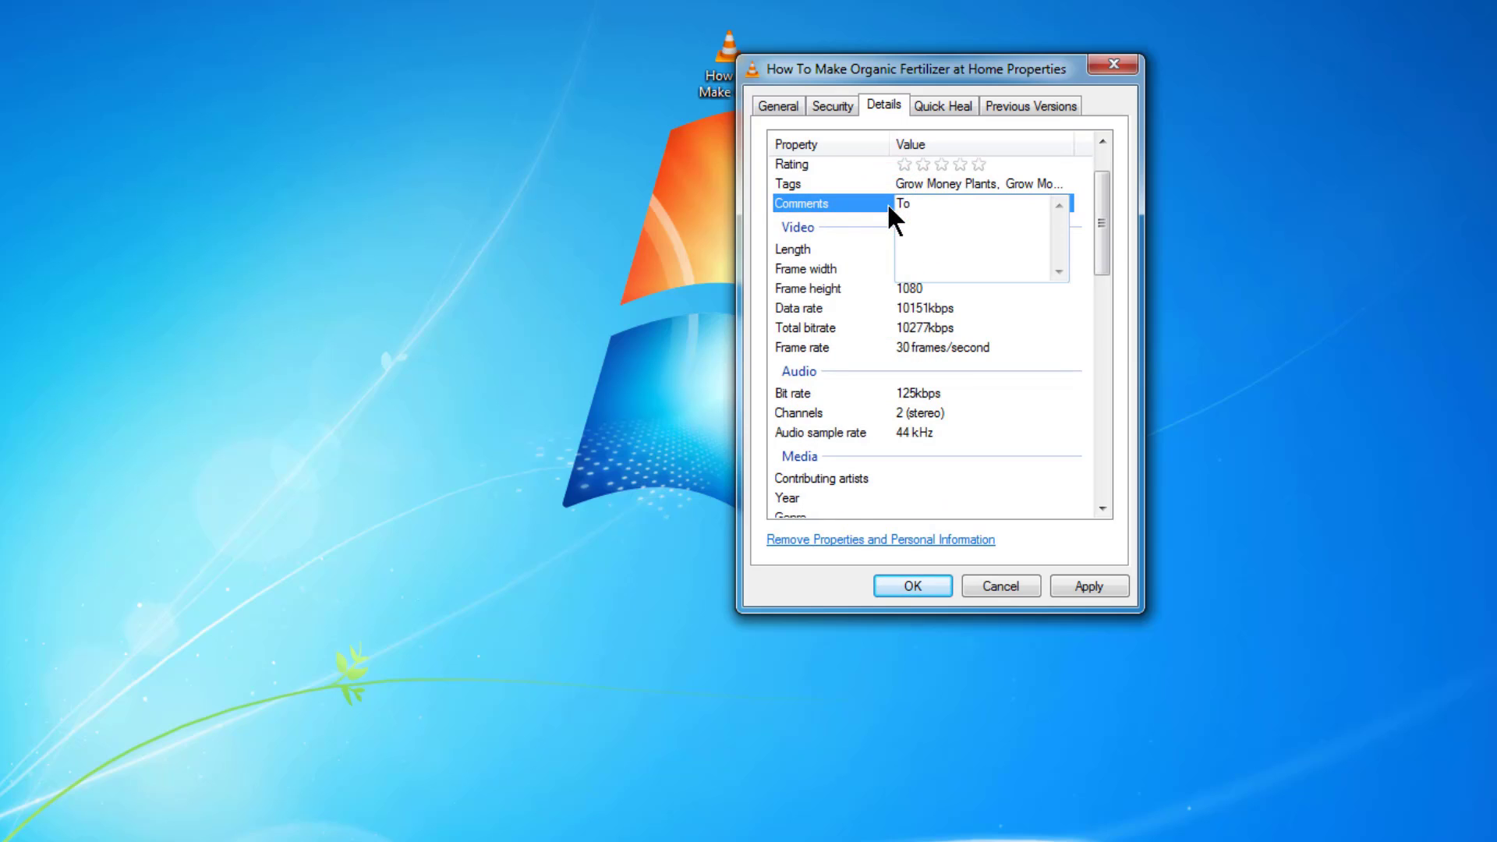
type(" upload on my YouTube Channel Green Gar")
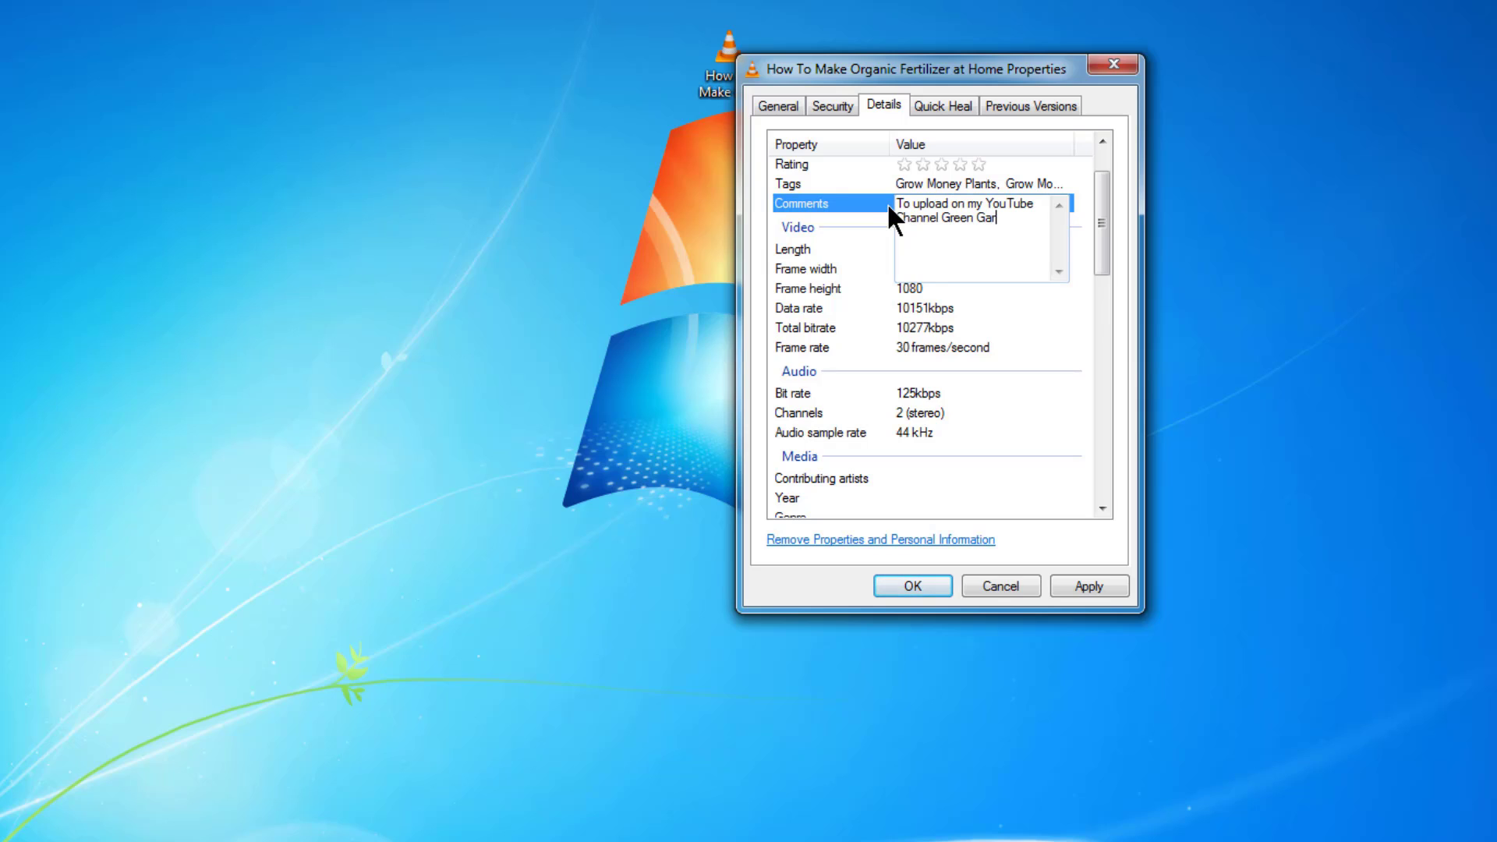
type("den and Other Topics")
key("Tab")
Enter the creator's full name as contributing artist and set the year to 2020
left_click(909, 478)
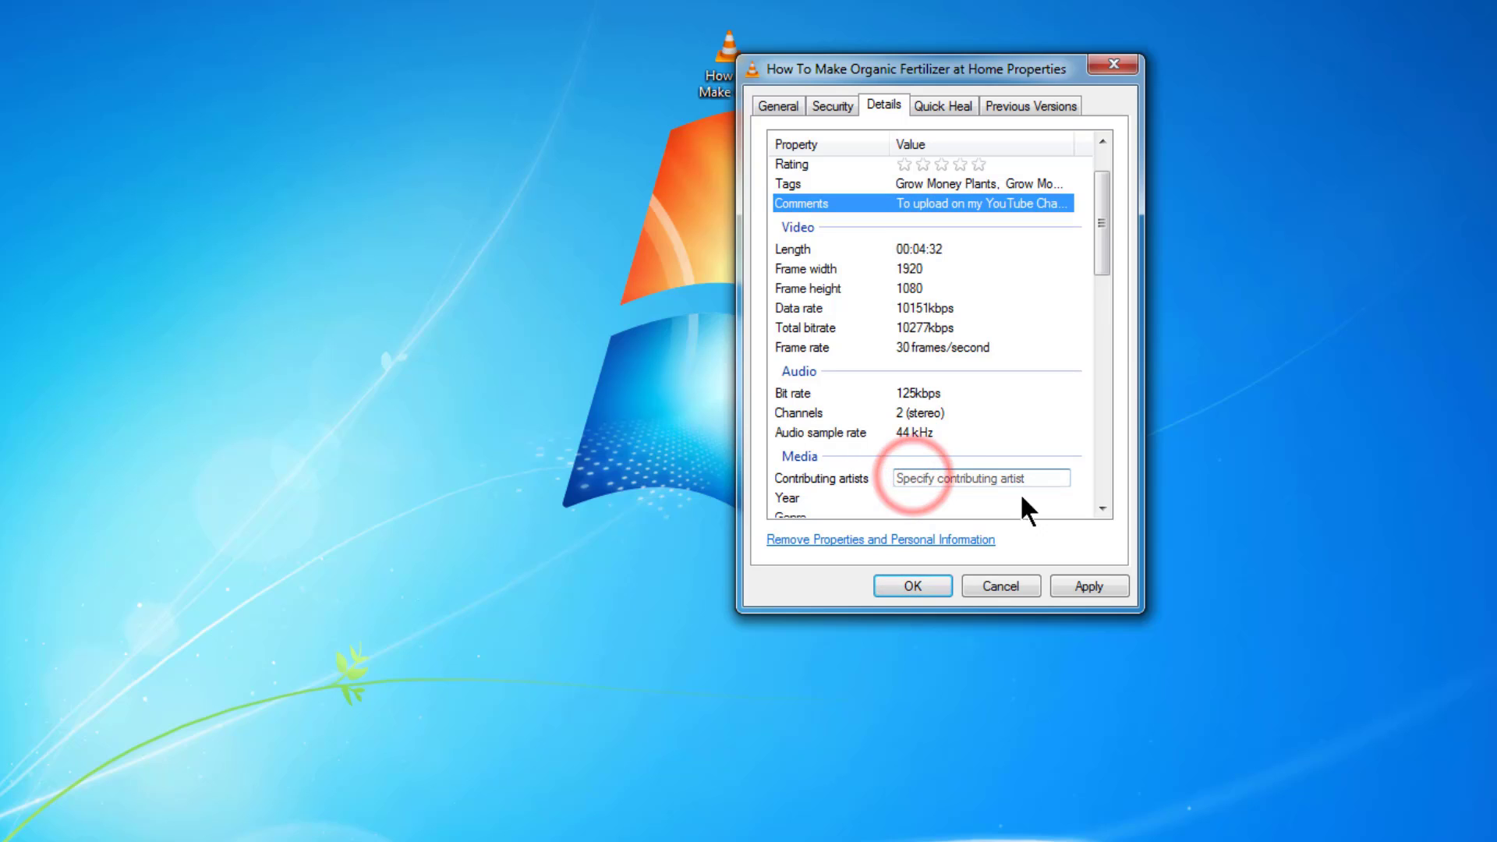
type("Sh")
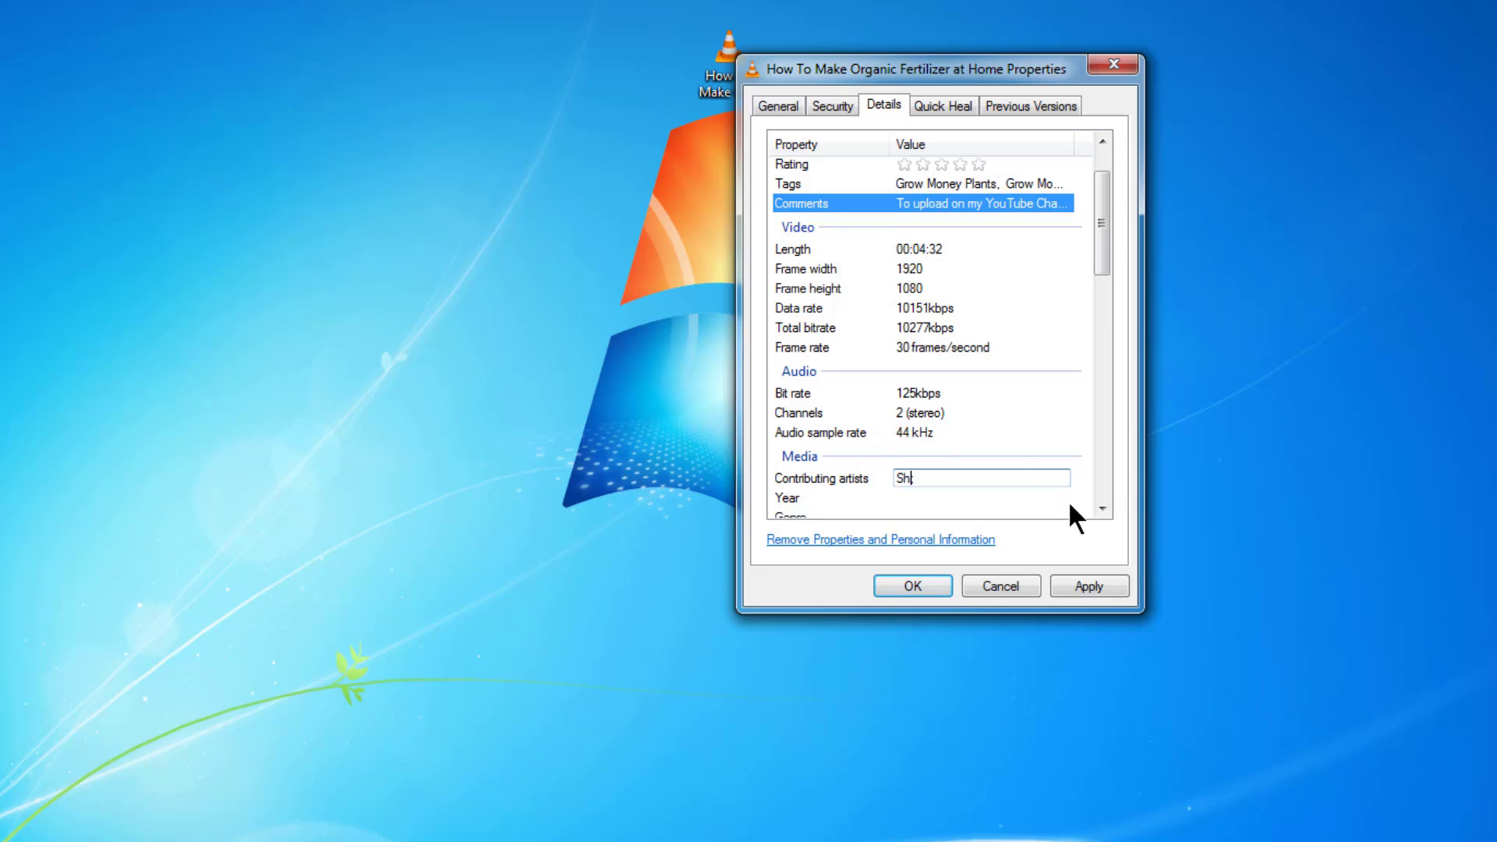
type("yam Pada Das")
key("Tab")
left_click(924, 404)
type("2")
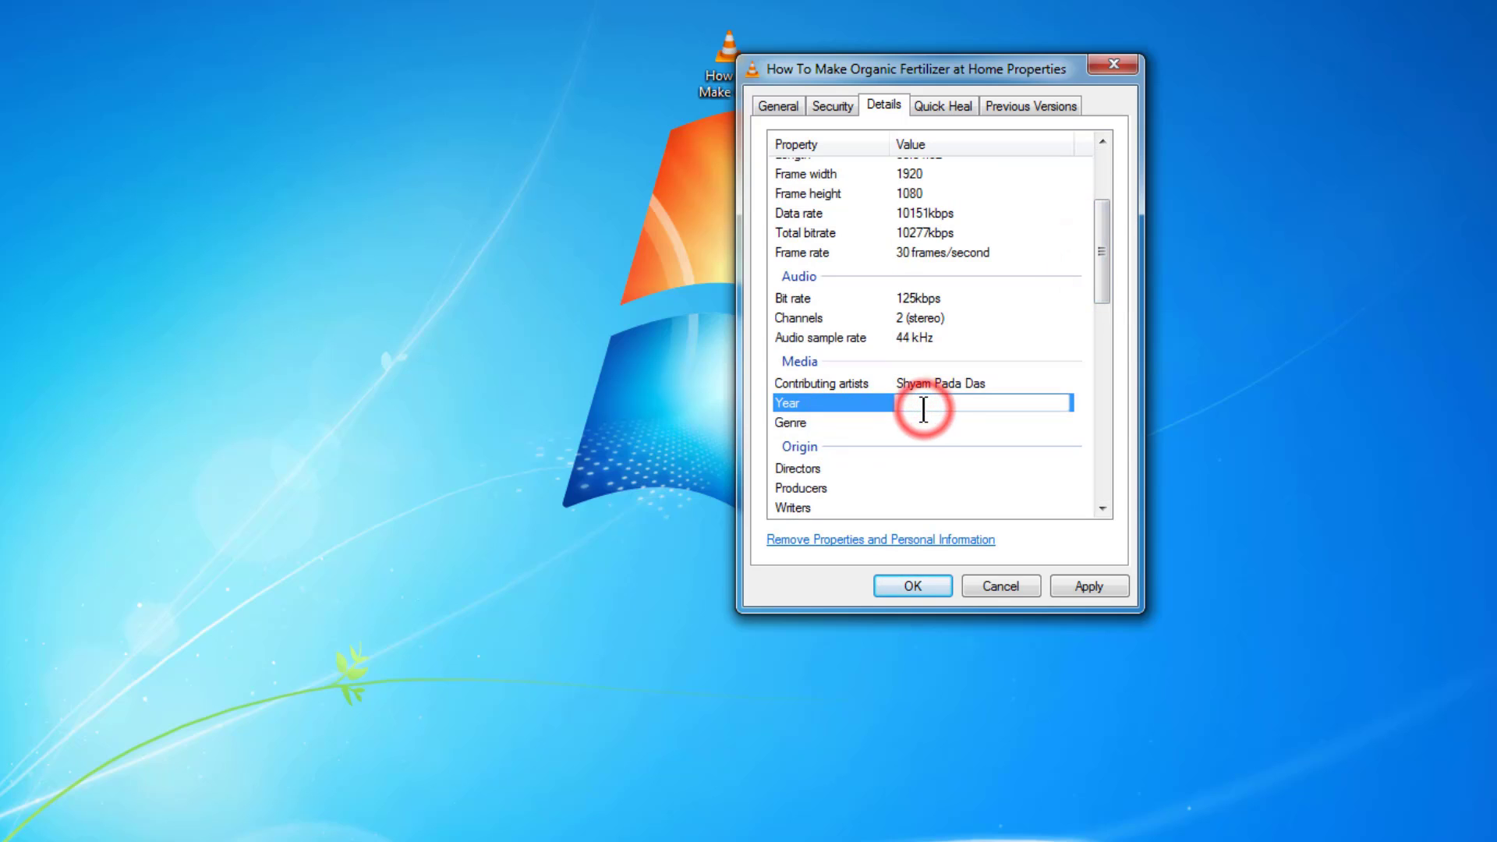
type("020")
Enter "Green Garden and Other Topics" as the video's directors, producers, writers, publisher and content provider
left_click(848, 468)
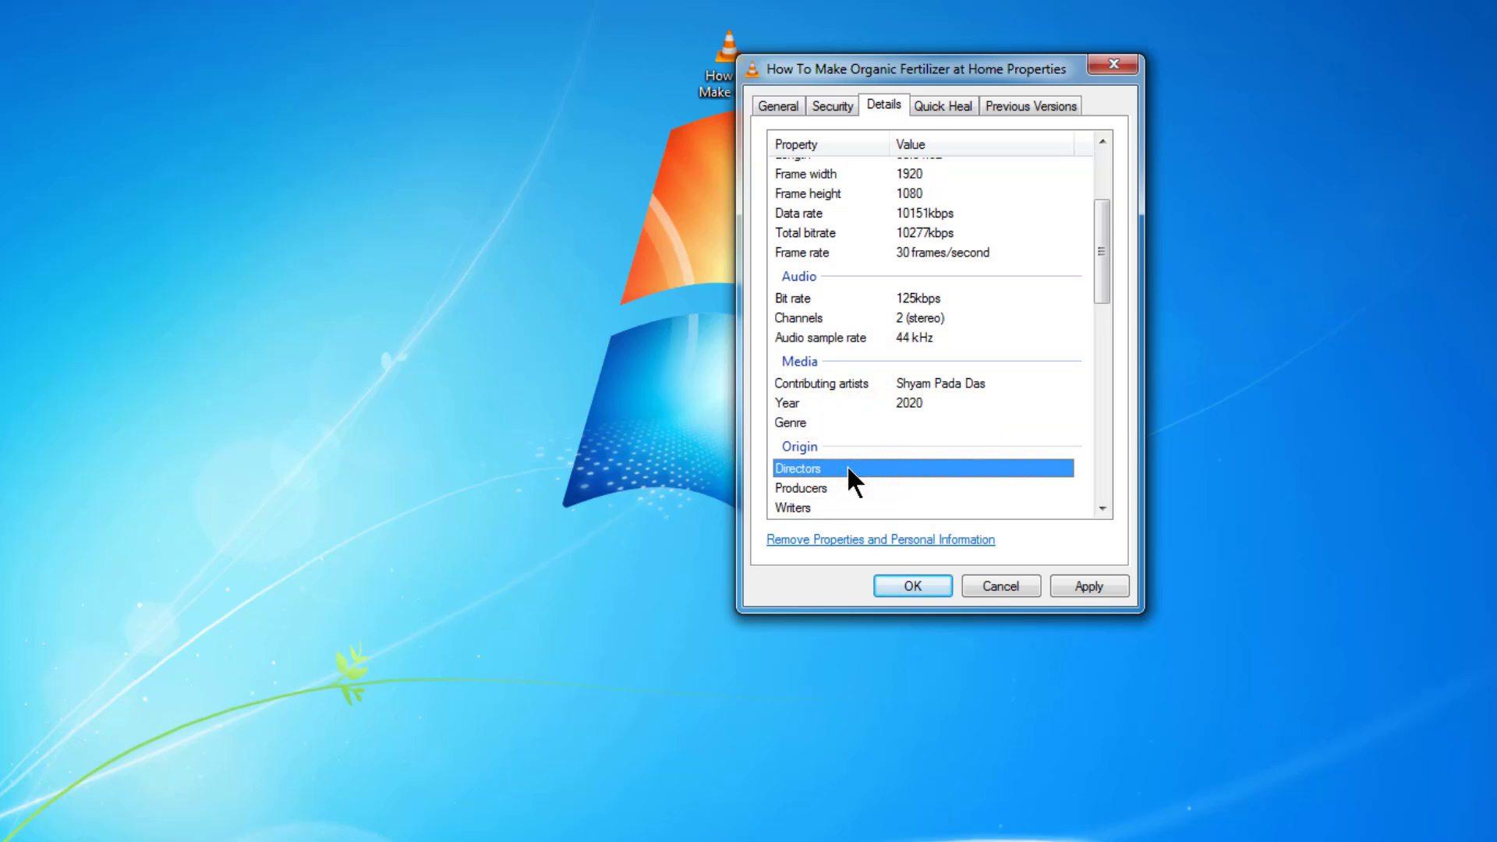
type("Gre")
type("en Garden and Ohte")
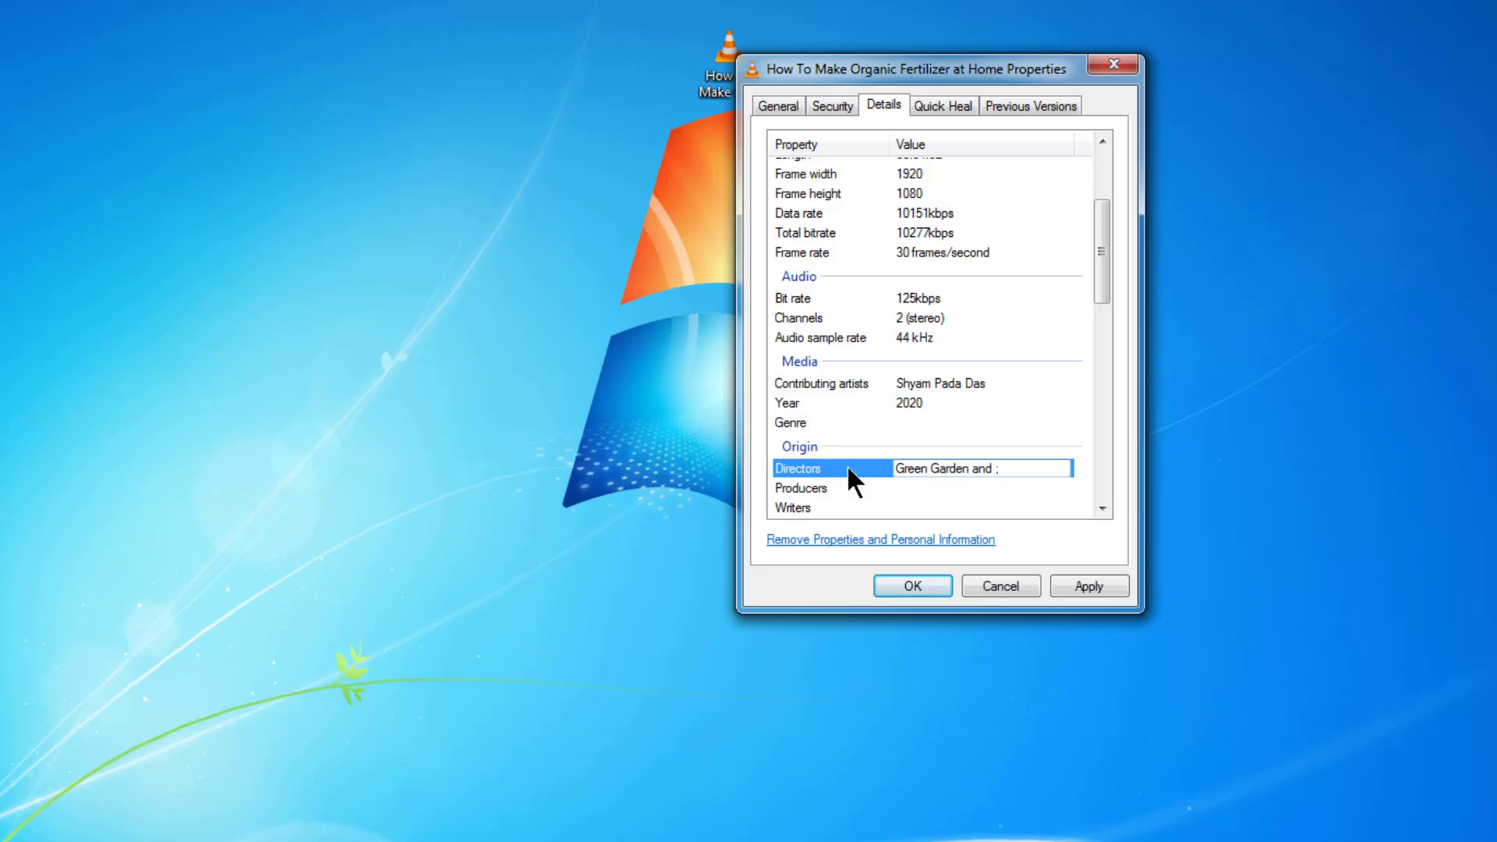
type("r Topics")
left_click(917, 489)
type("Green Garden and Other Topics;")
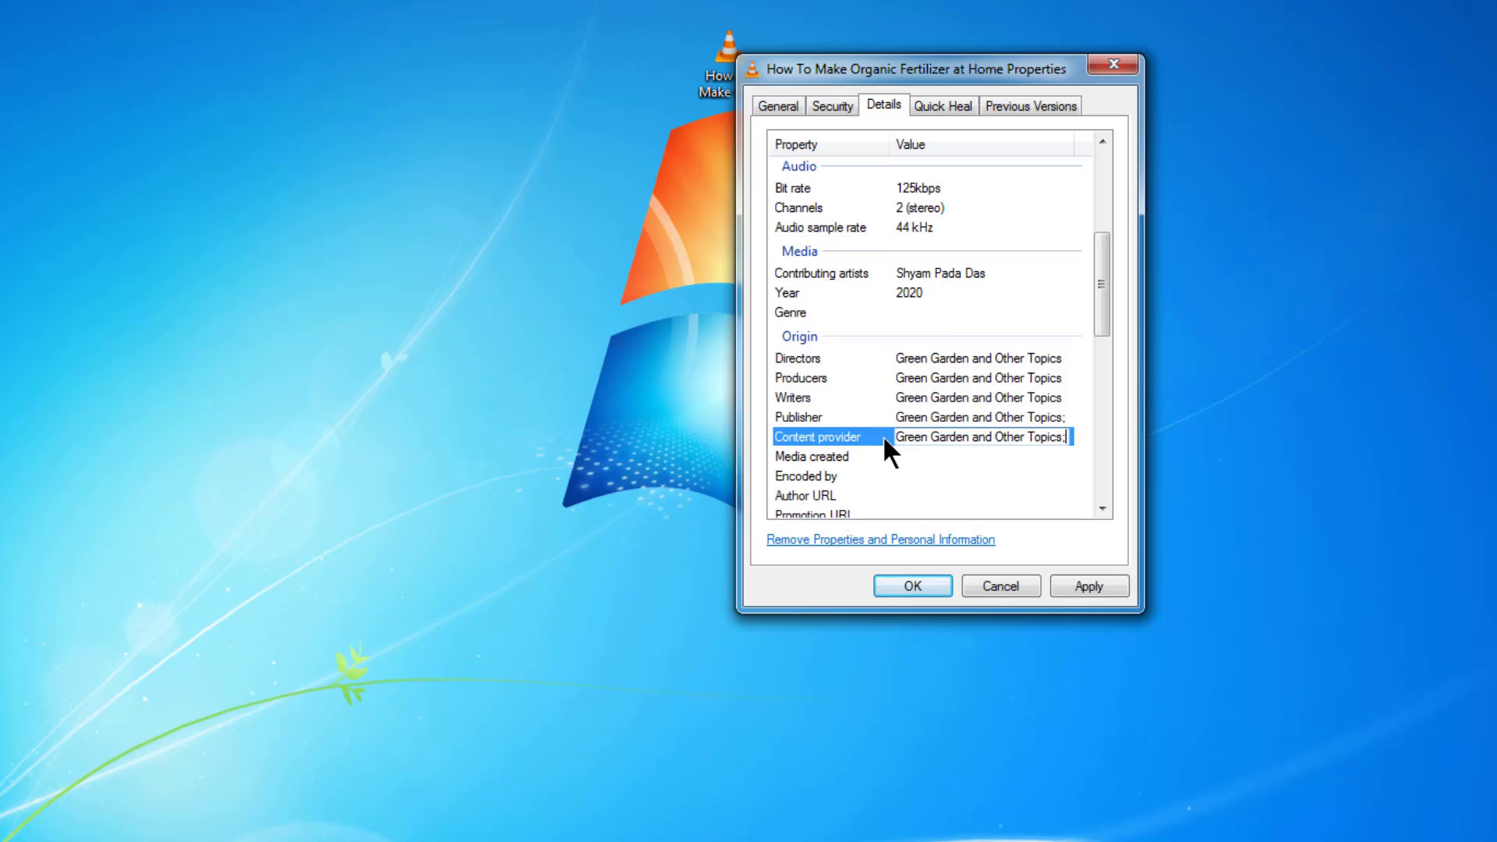
Set the media created date to 01-12-2020 and review the remaining properties of the video file
left_click(870, 463)
left_click(967, 496)
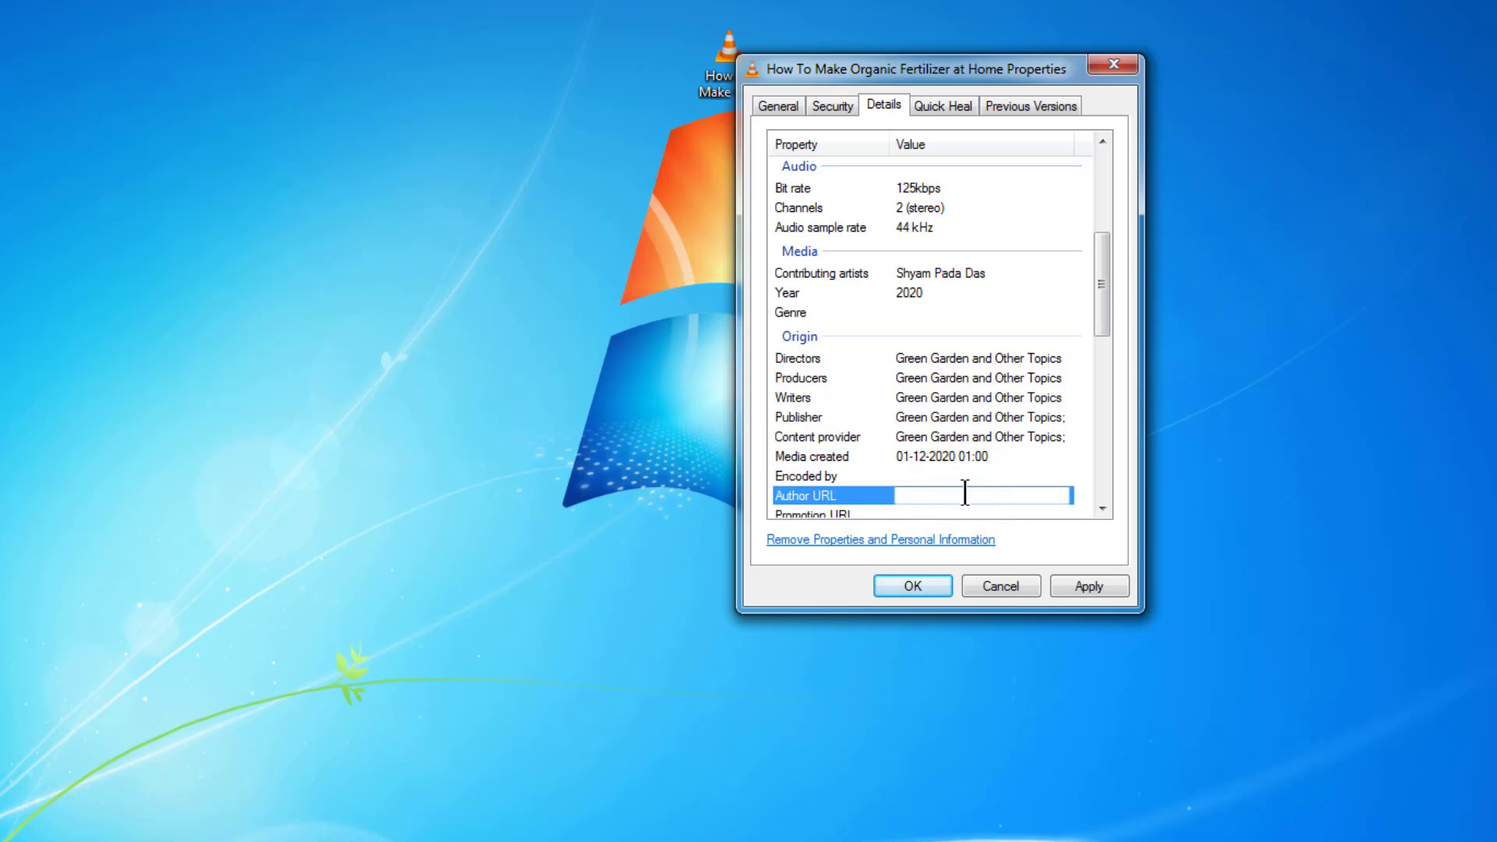
scroll(935, 436, "down", 8)
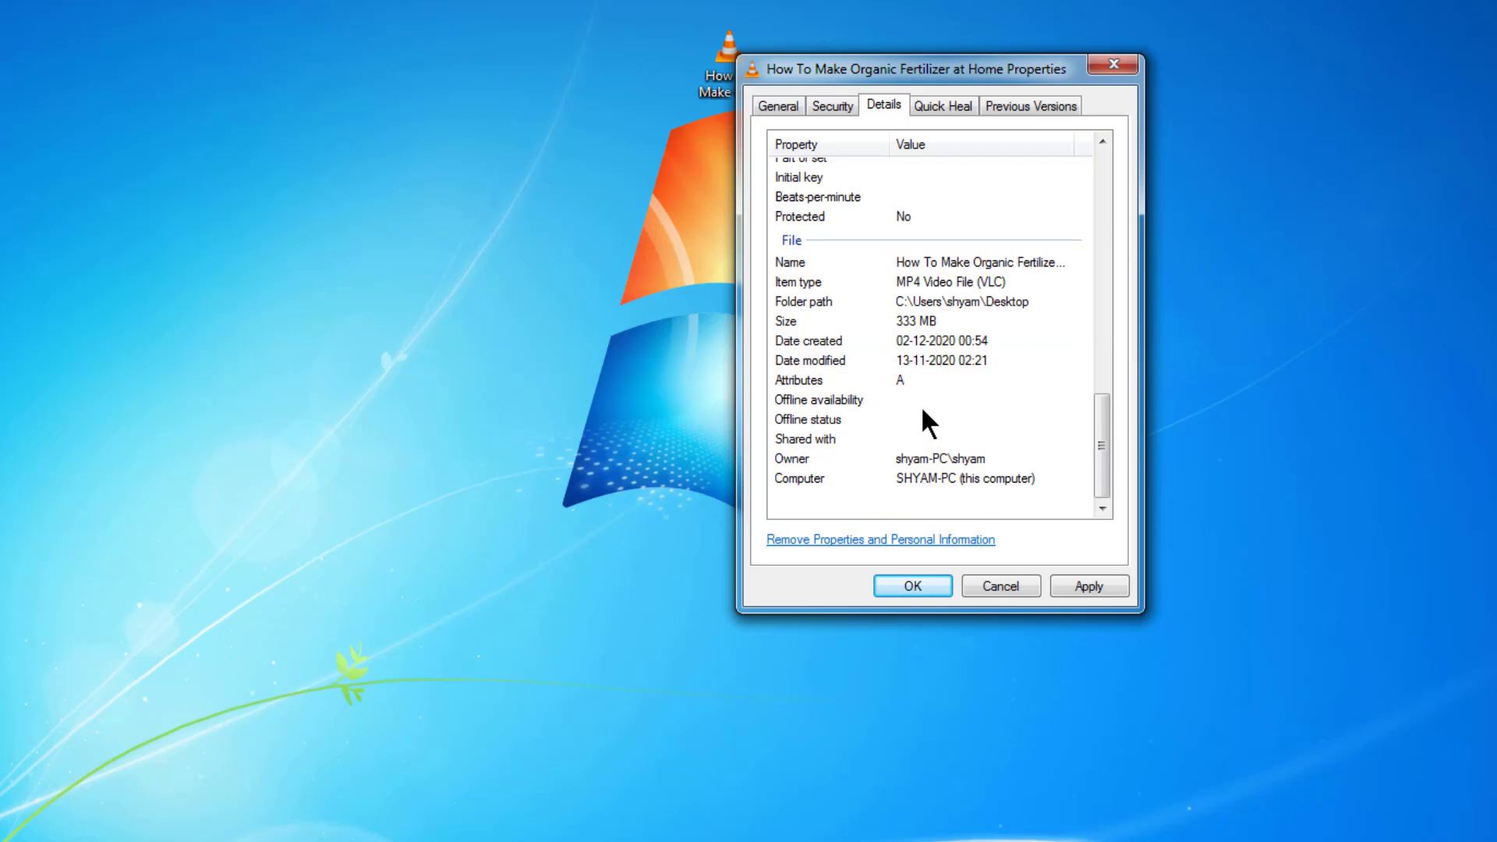
left_click(897, 215)
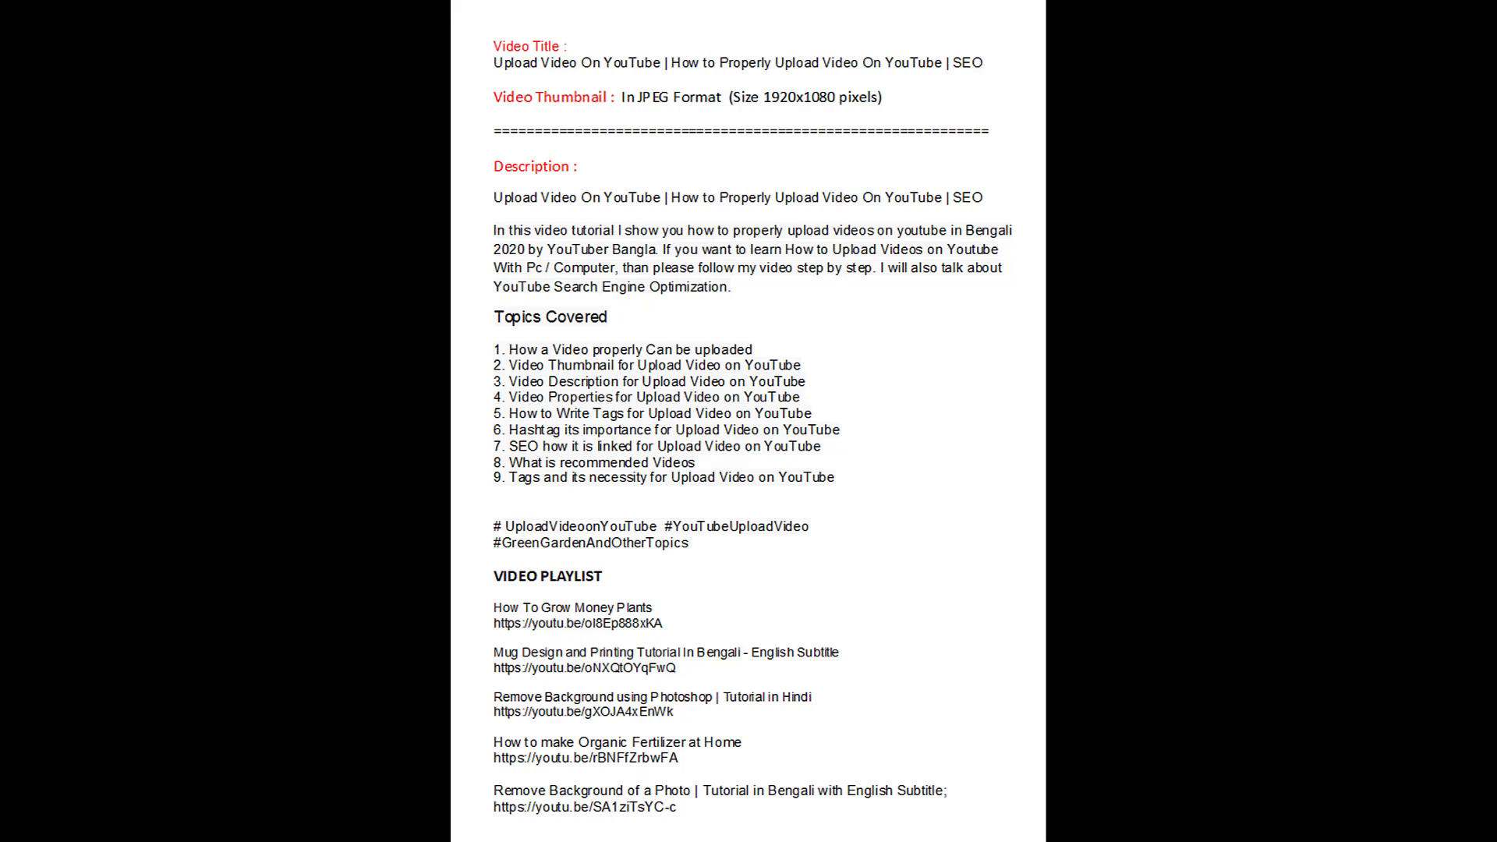
Open Gmail in Chrome and sign out of all Google accounts
left_click(355, 65)
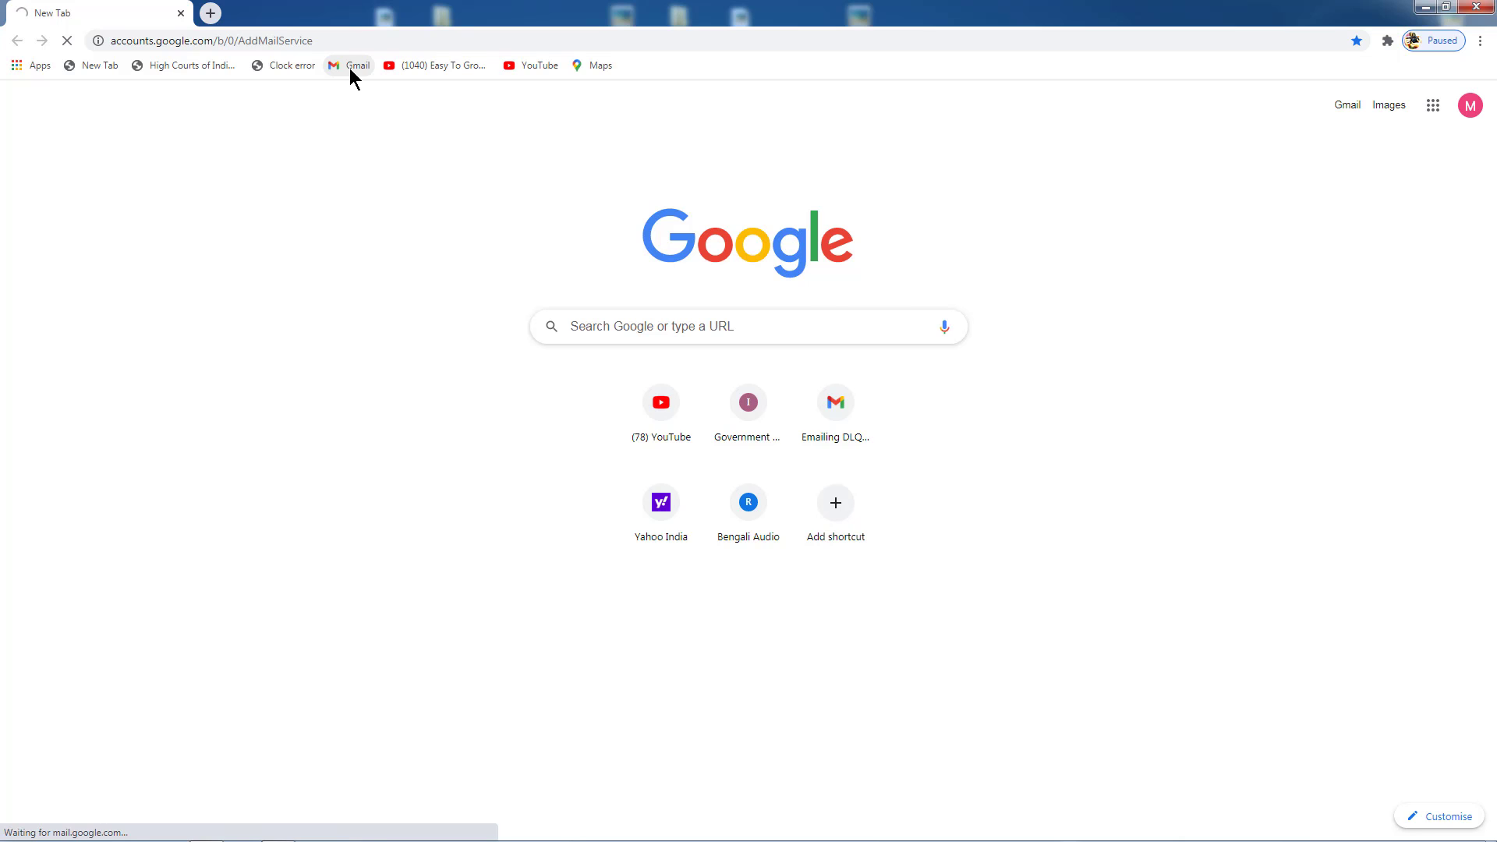
left_click(1469, 109)
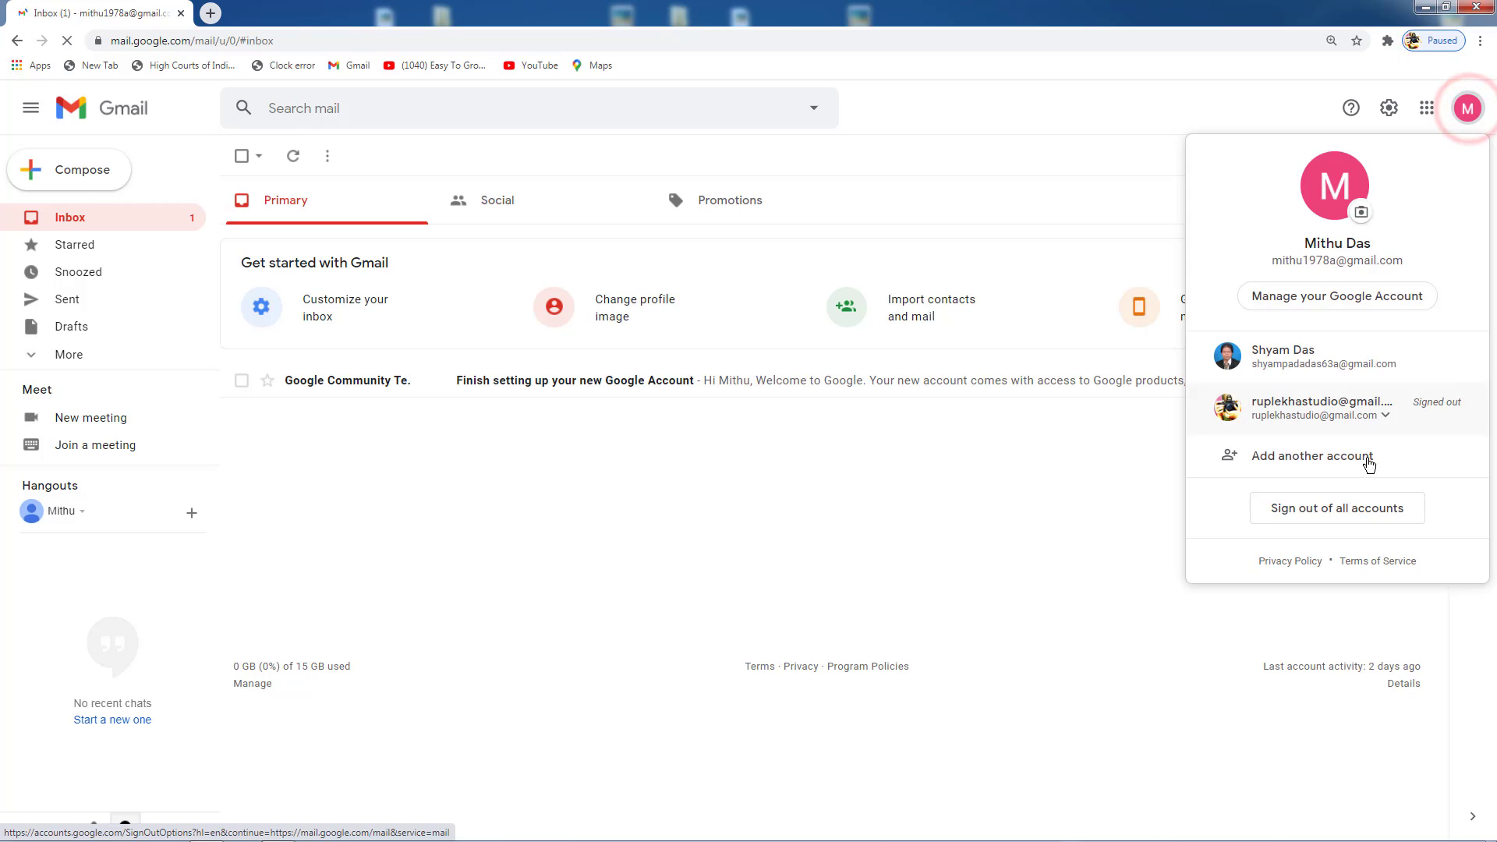
left_click(1346, 512)
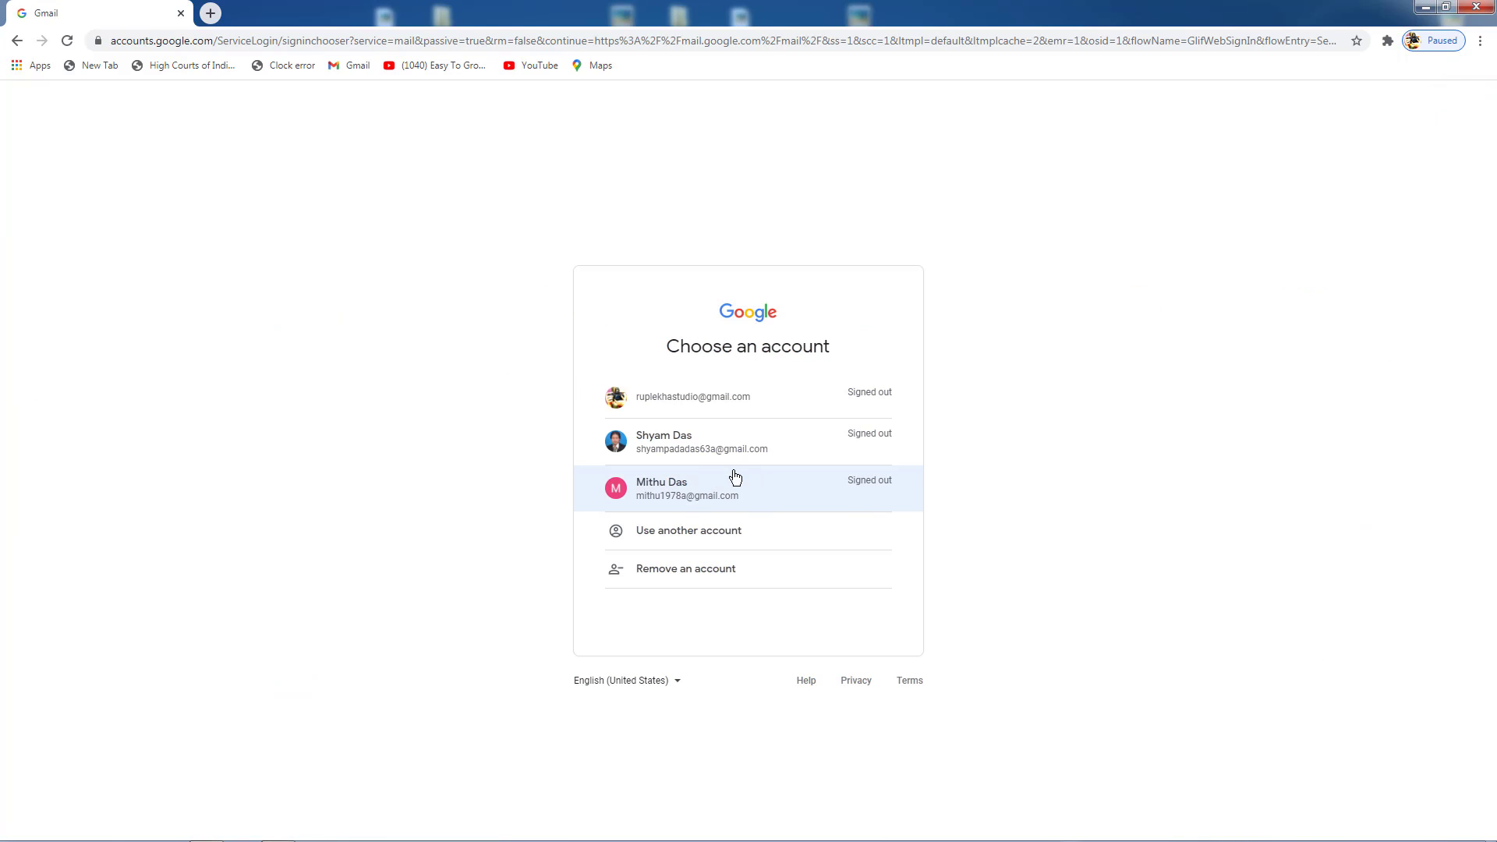
Sign in to Gmail with the channel owner's account by entering the account password
left_click(667, 443)
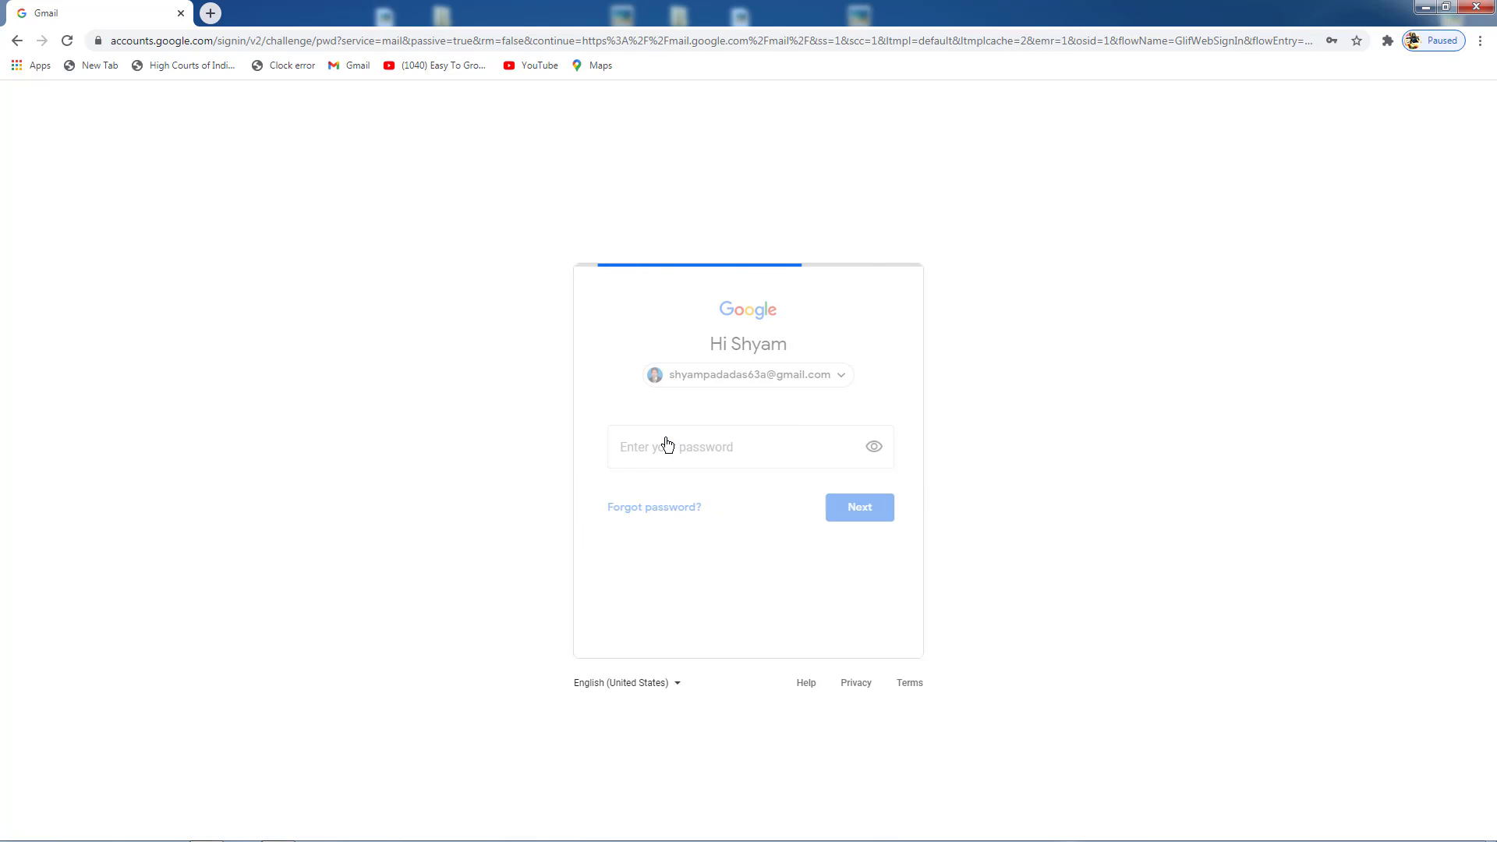
type("•••••••")
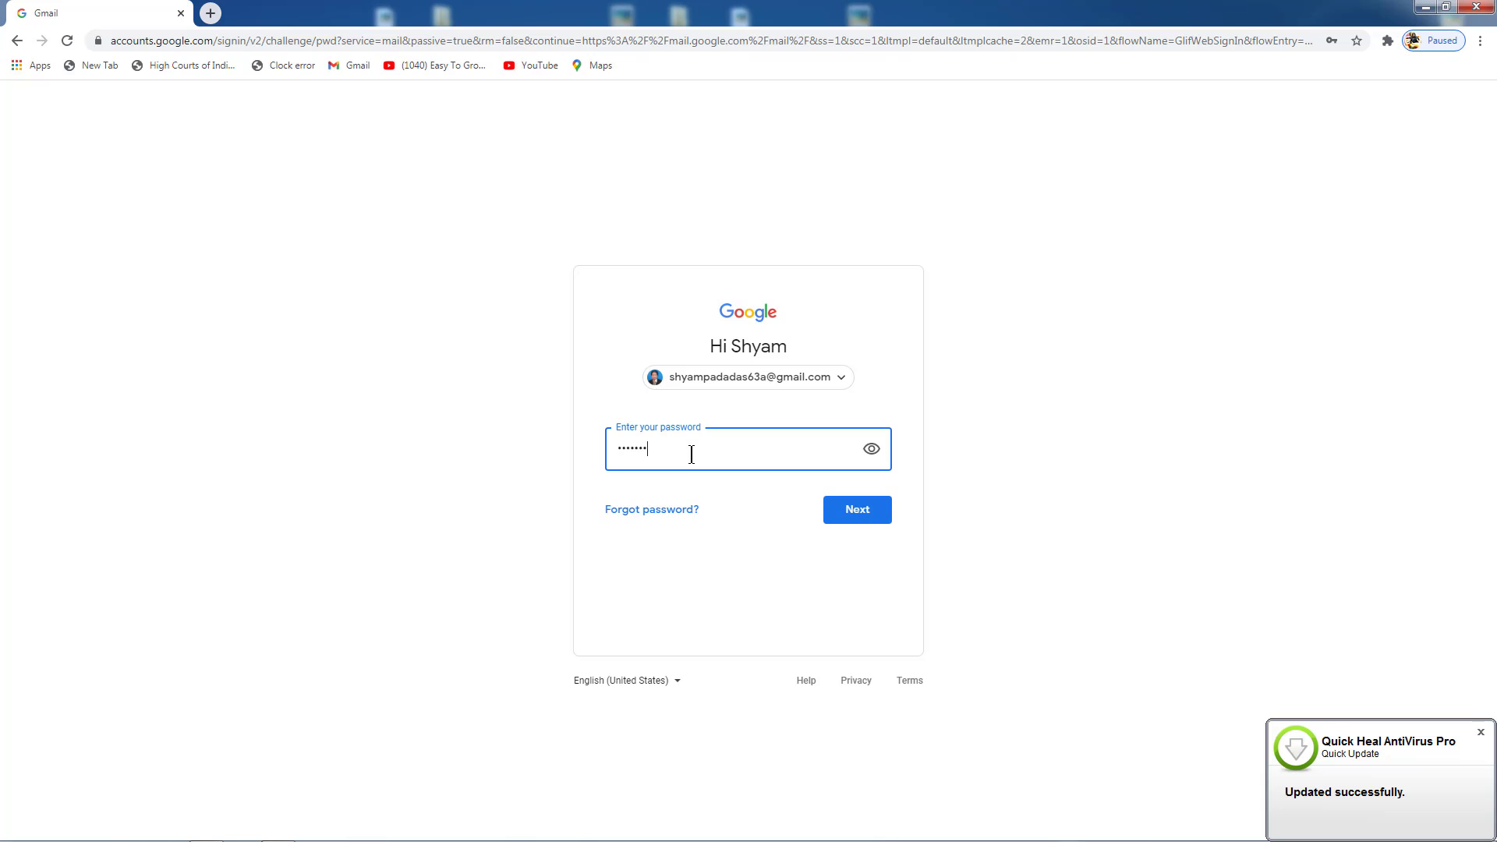
left_click(871, 448)
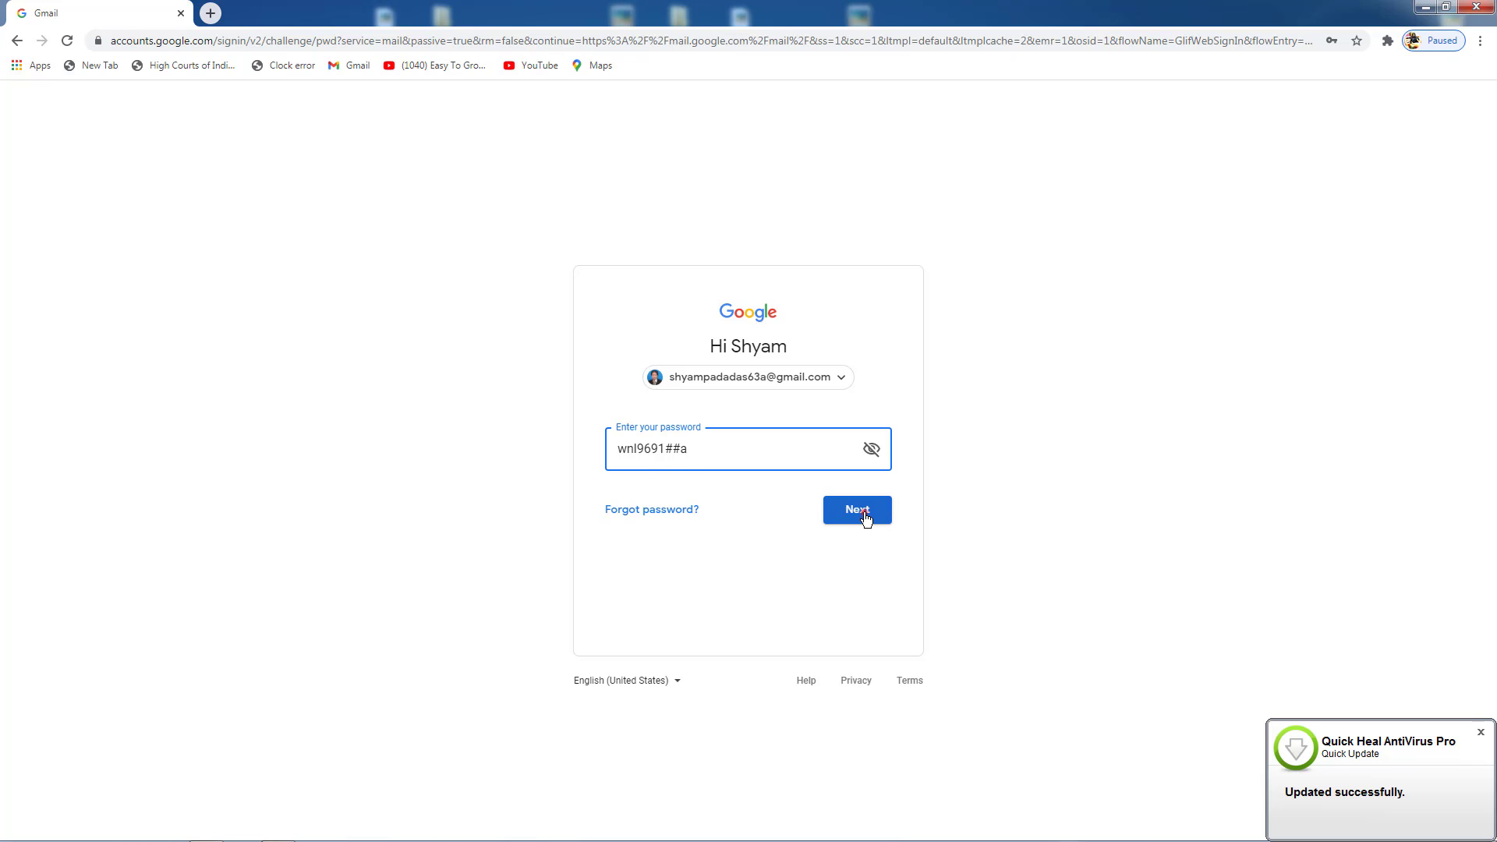
left_click(864, 512)
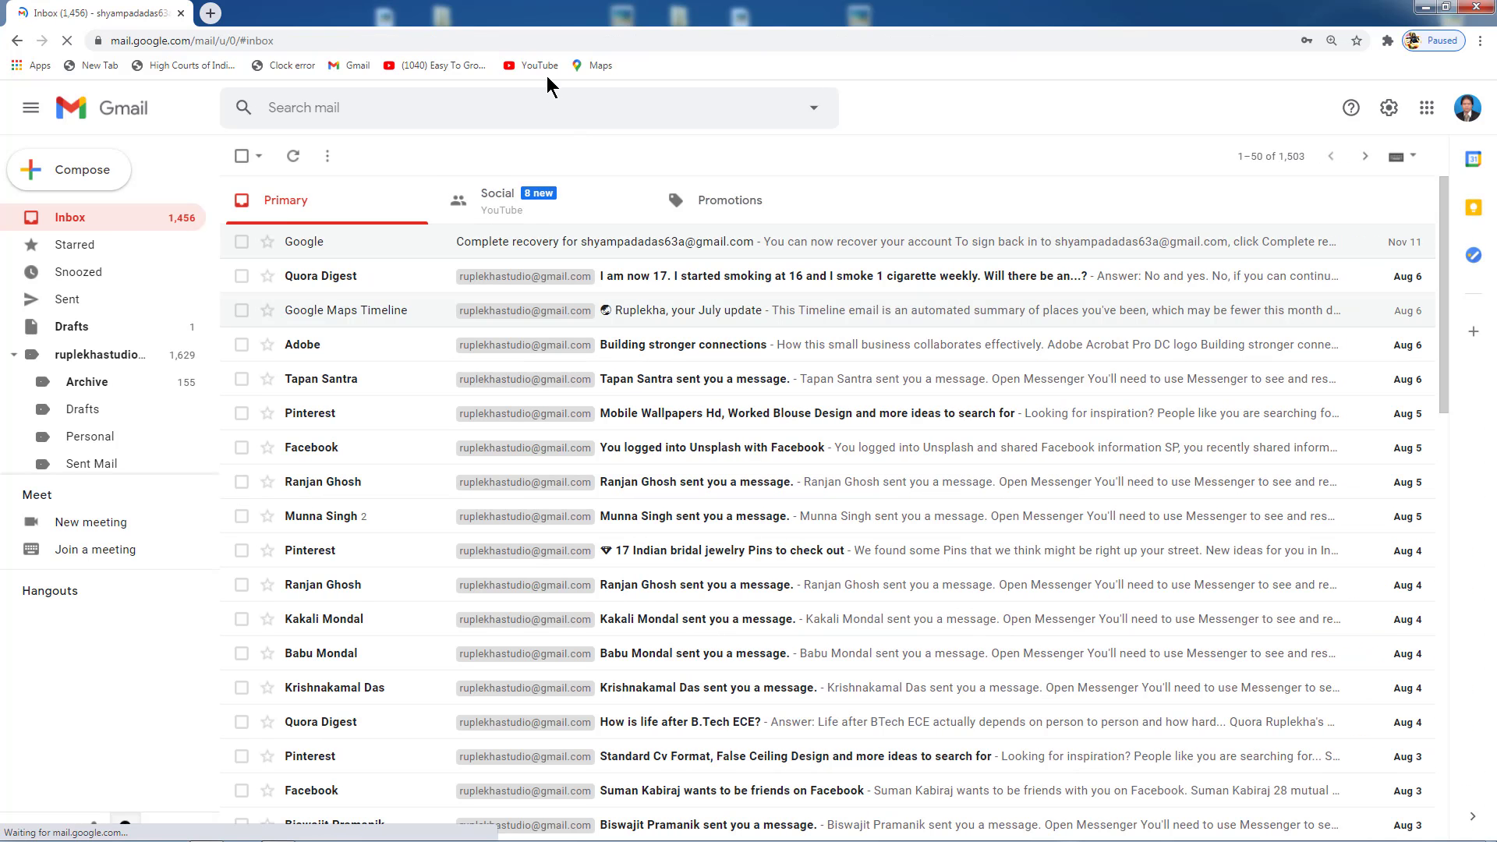
Sign in to YouTube and open the Green Garden and Other Topics channel page
left_click(539, 64)
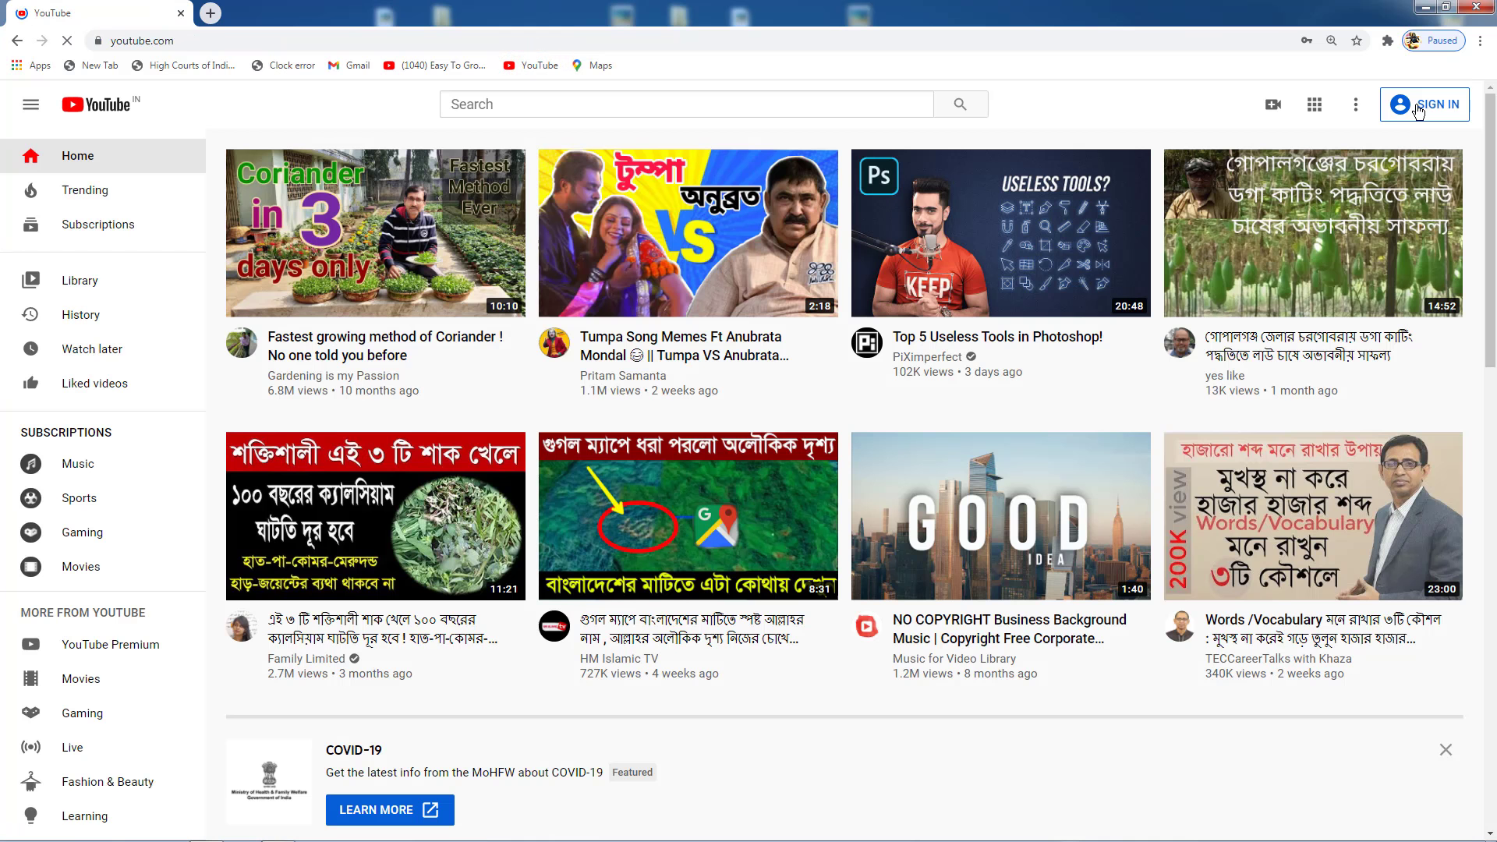
left_click(1416, 105)
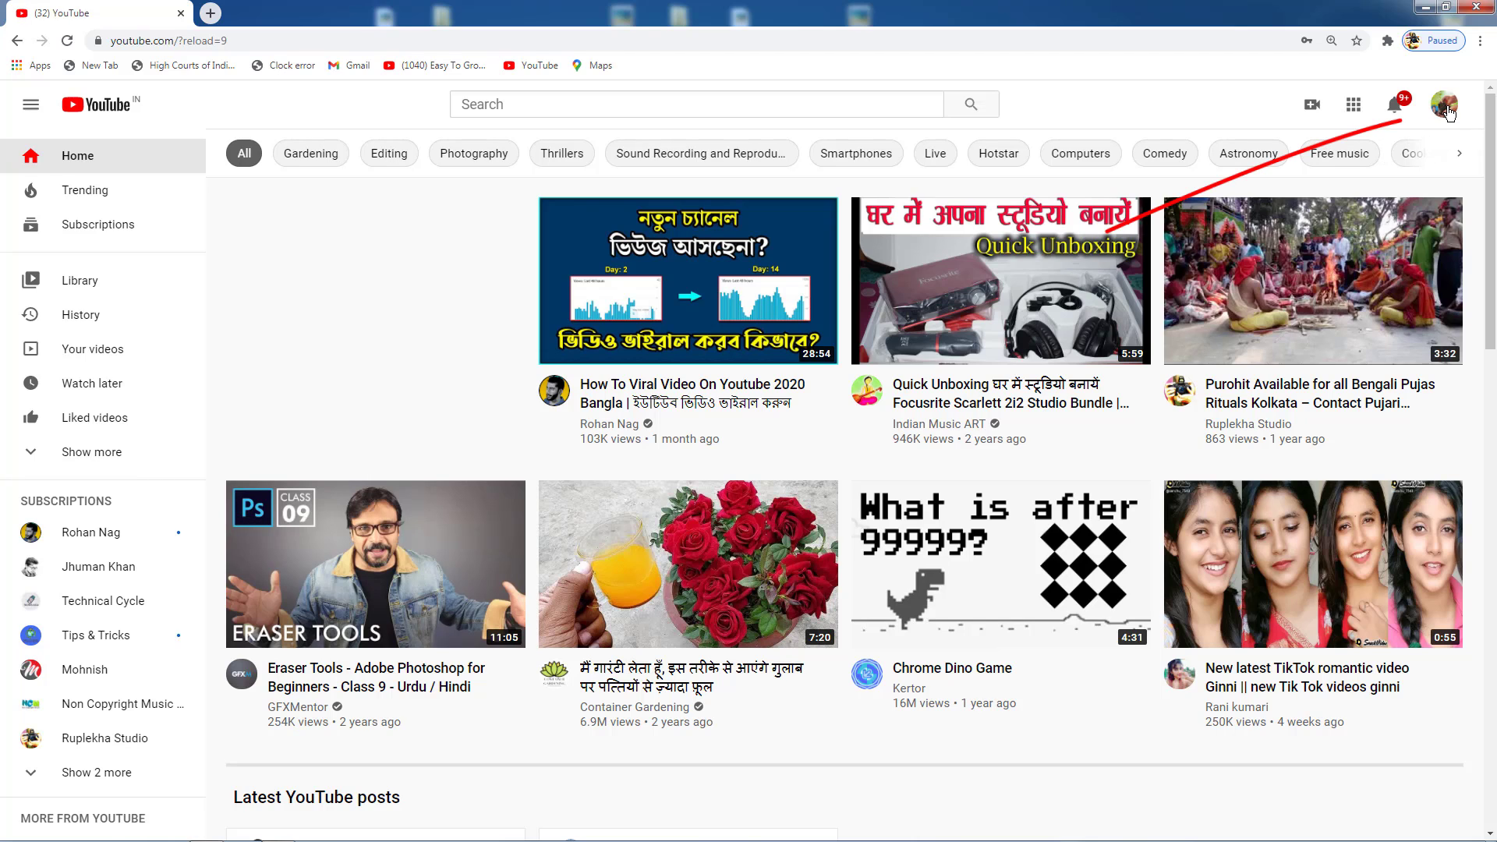
left_click(1447, 109)
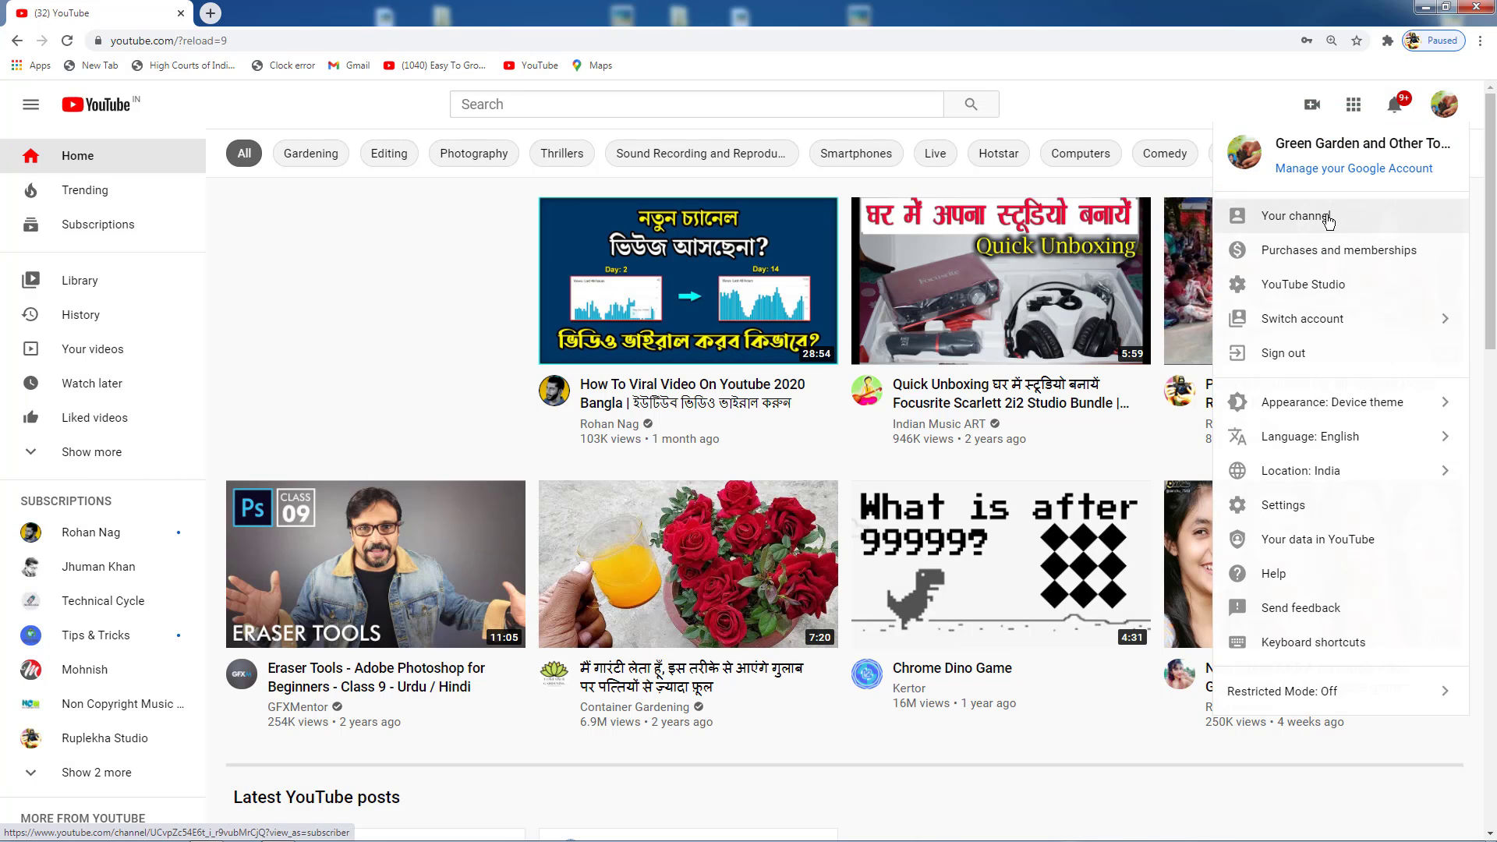
left_click(1328, 220)
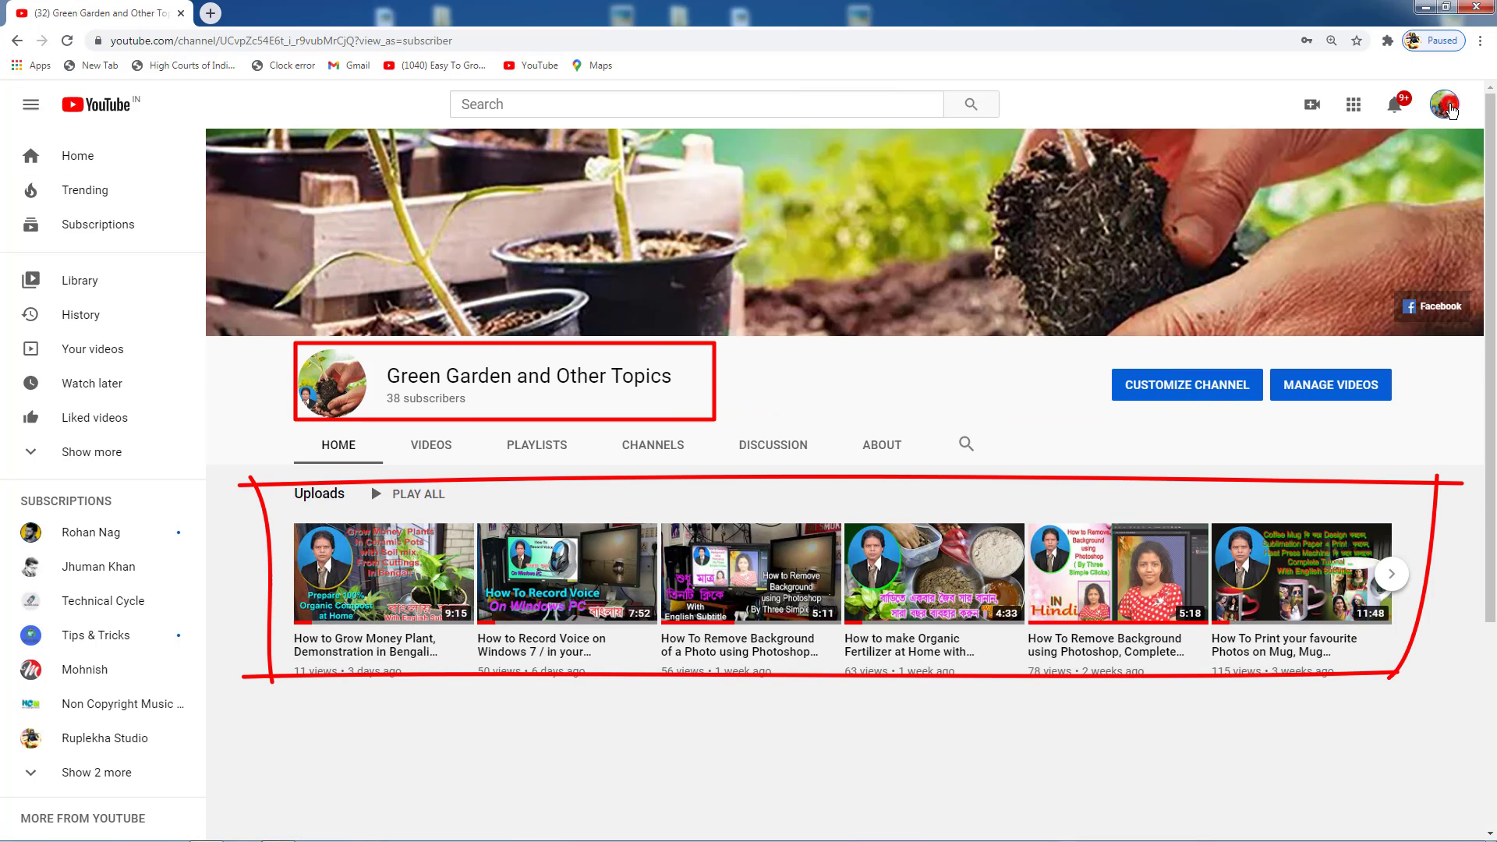
Open the channel's dashboard in YouTube Studio
left_click(1447, 106)
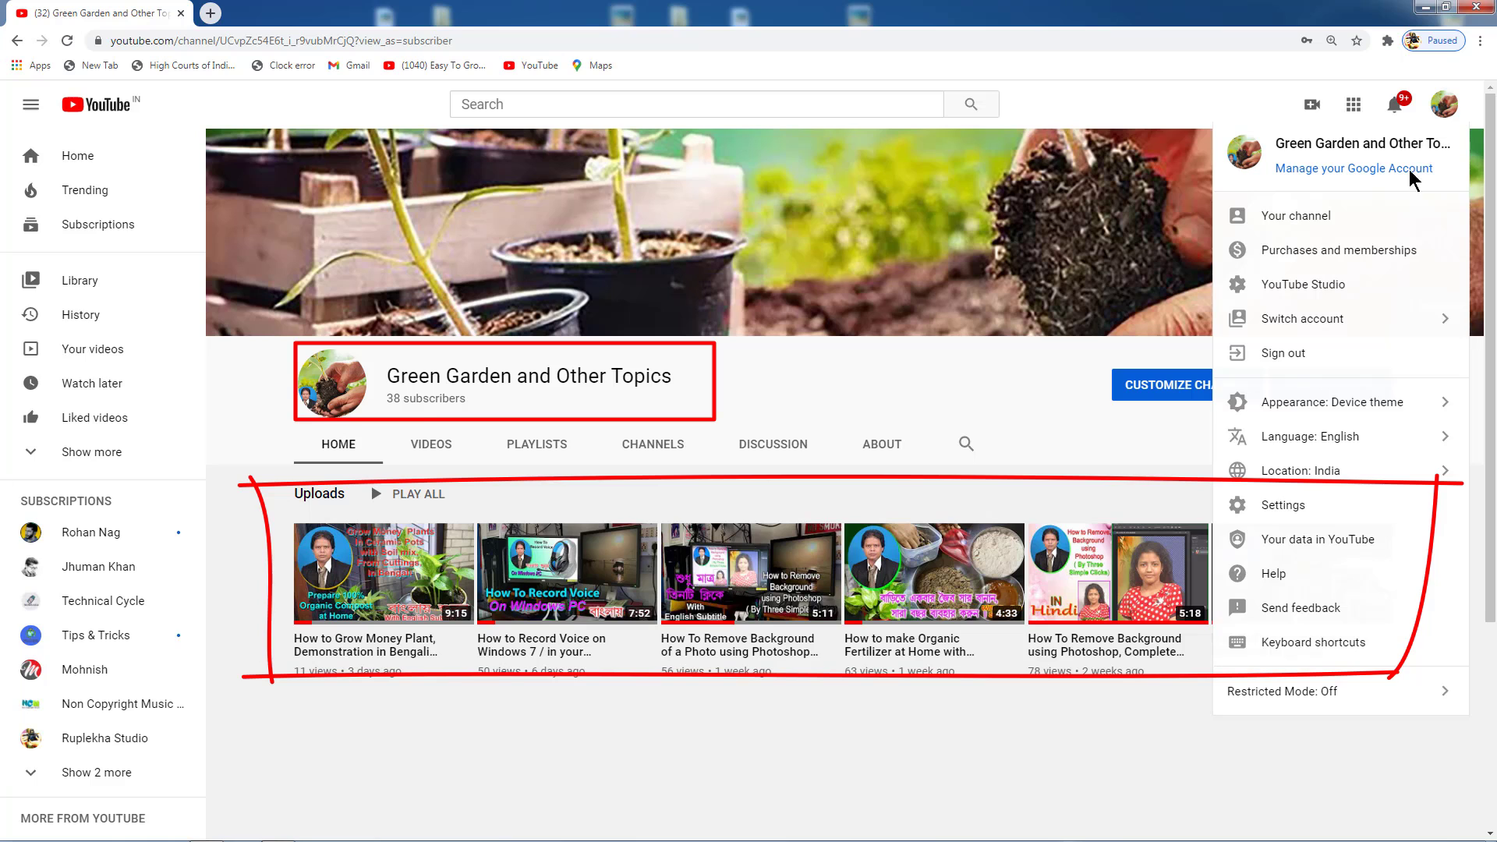
left_click(1333, 284)
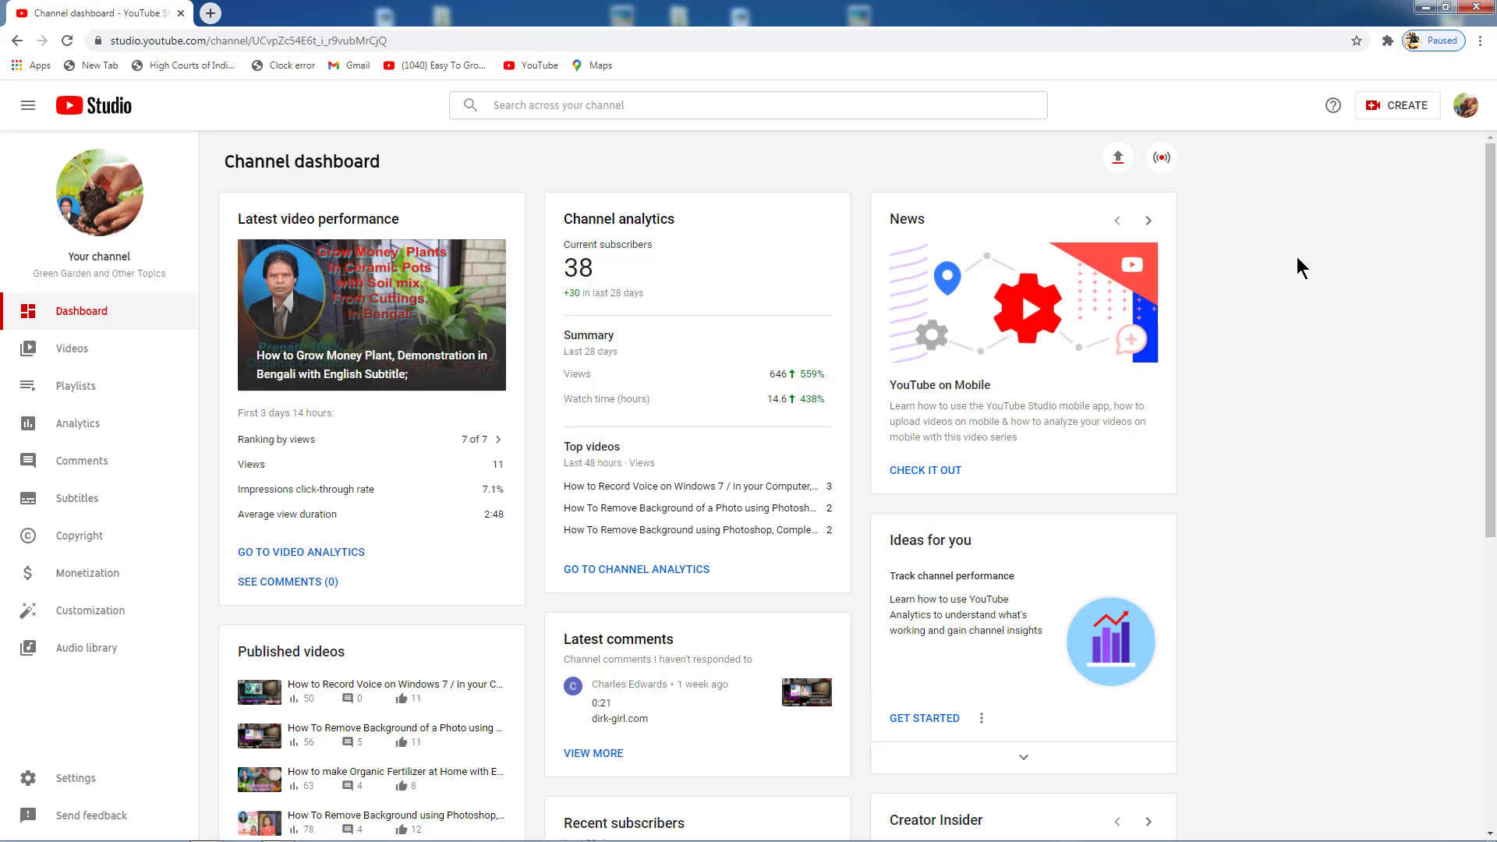
Rename the Desktop video file to "Voice Recording Device for PC_ Un boxing my New Microphone" and upload it to the channel
left_click(1409, 112)
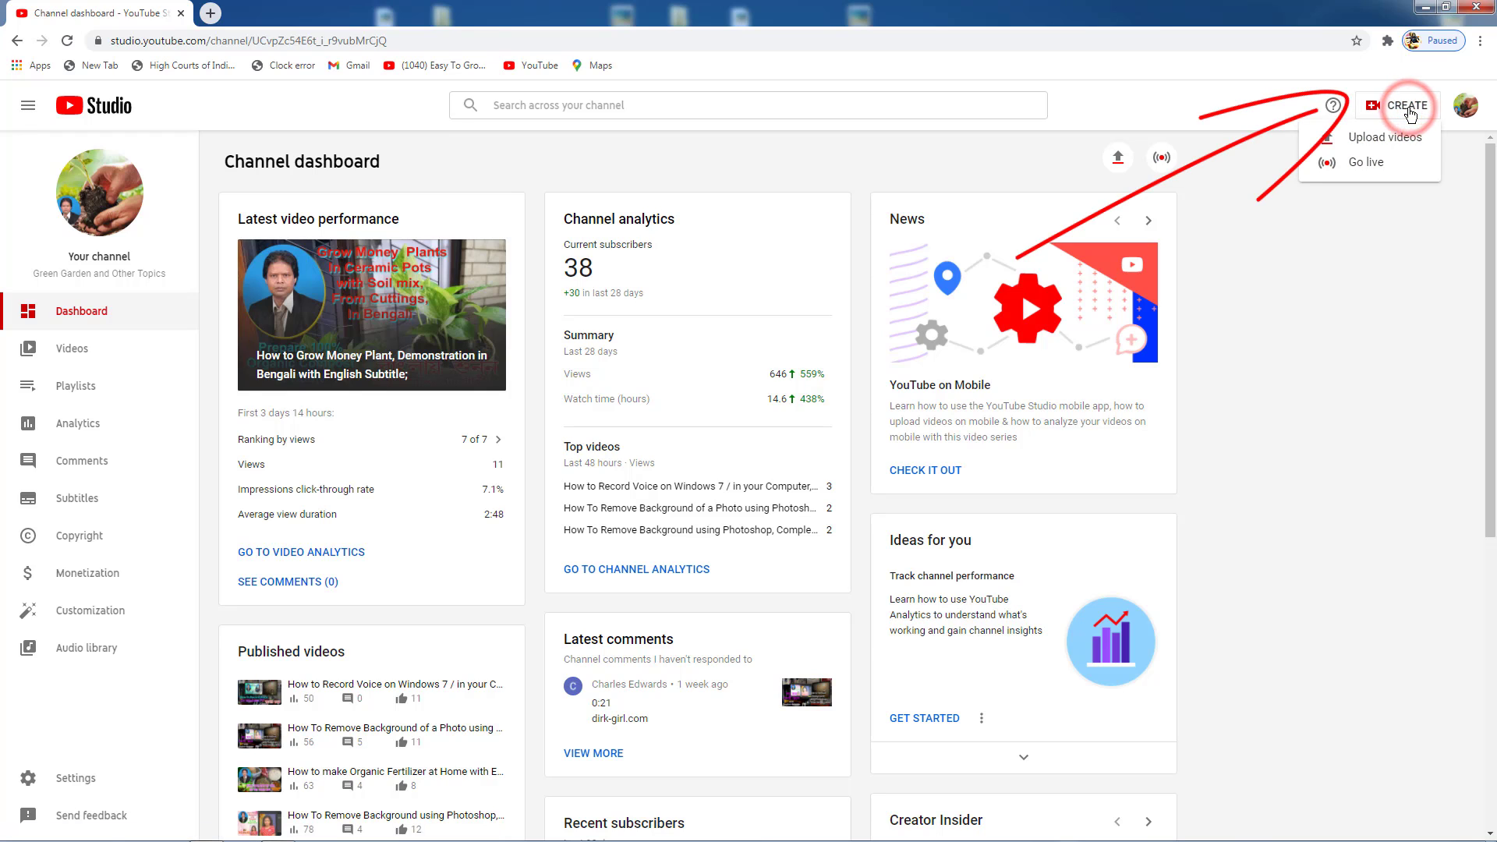
left_click(1397, 138)
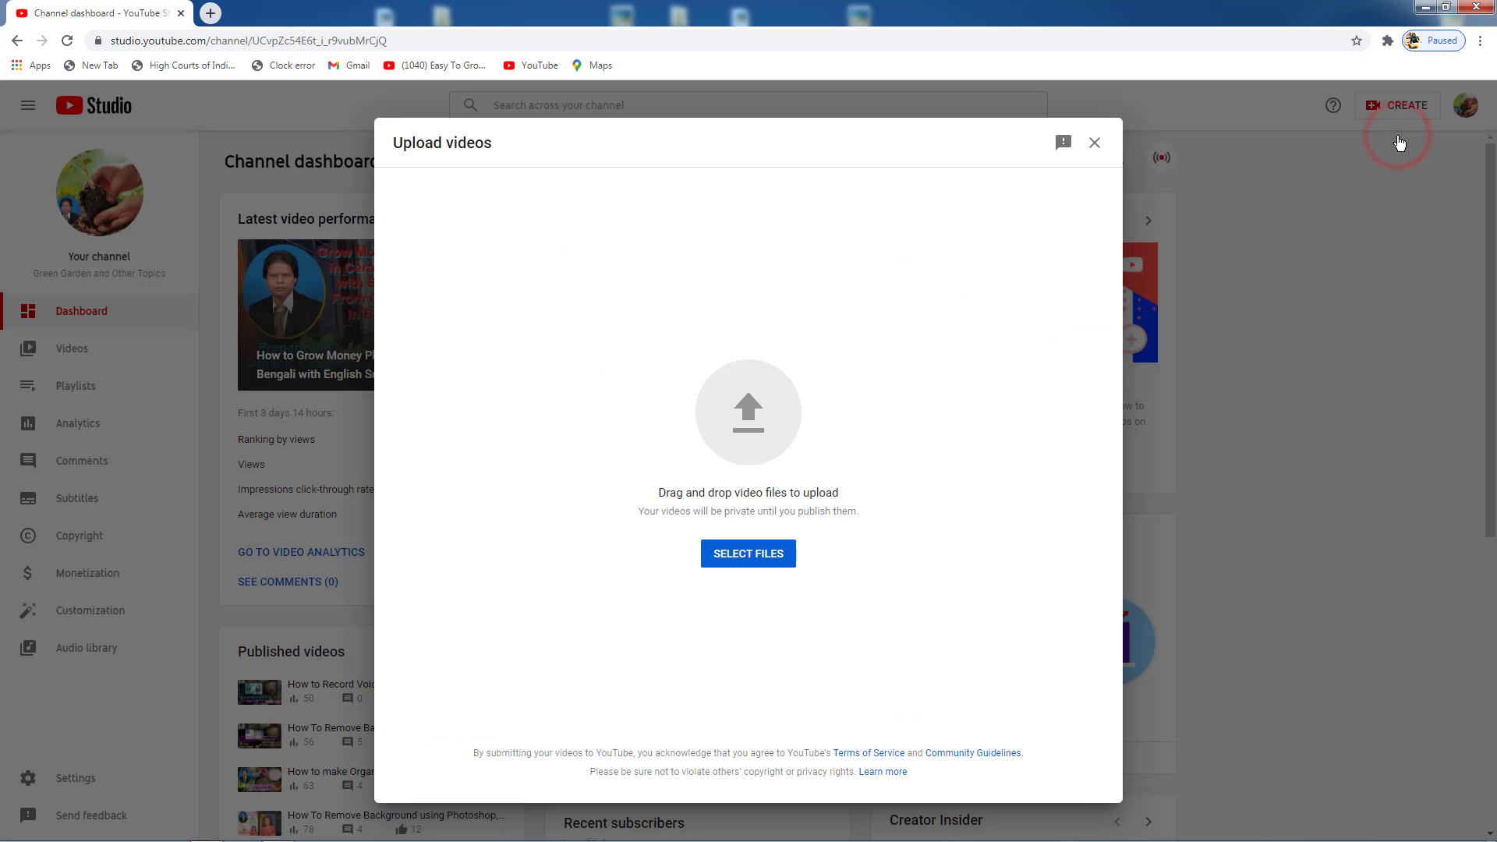
left_click(768, 558)
left_click(531, 302)
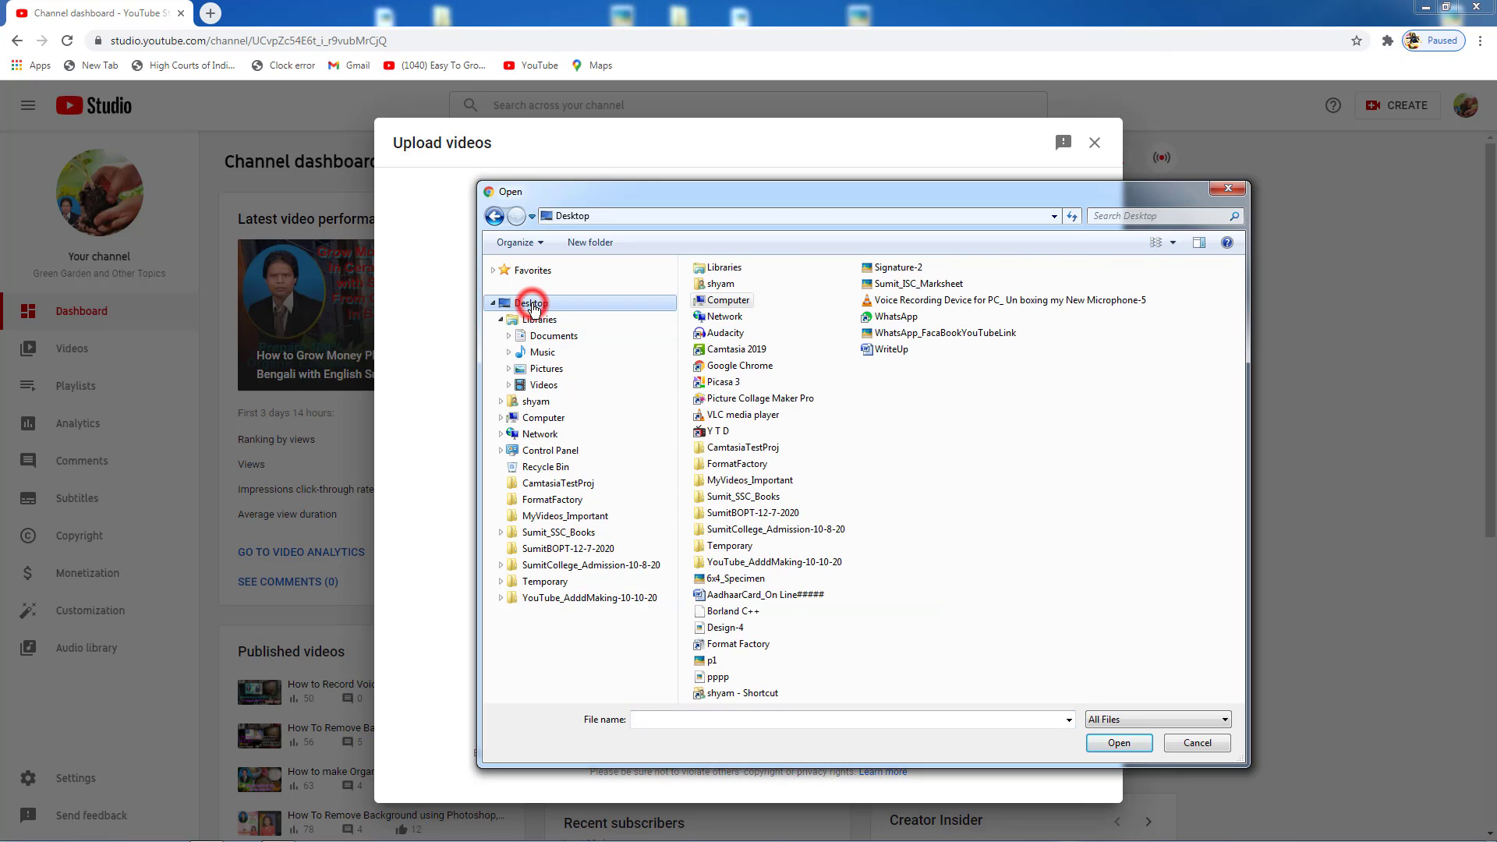
left_click(980, 299)
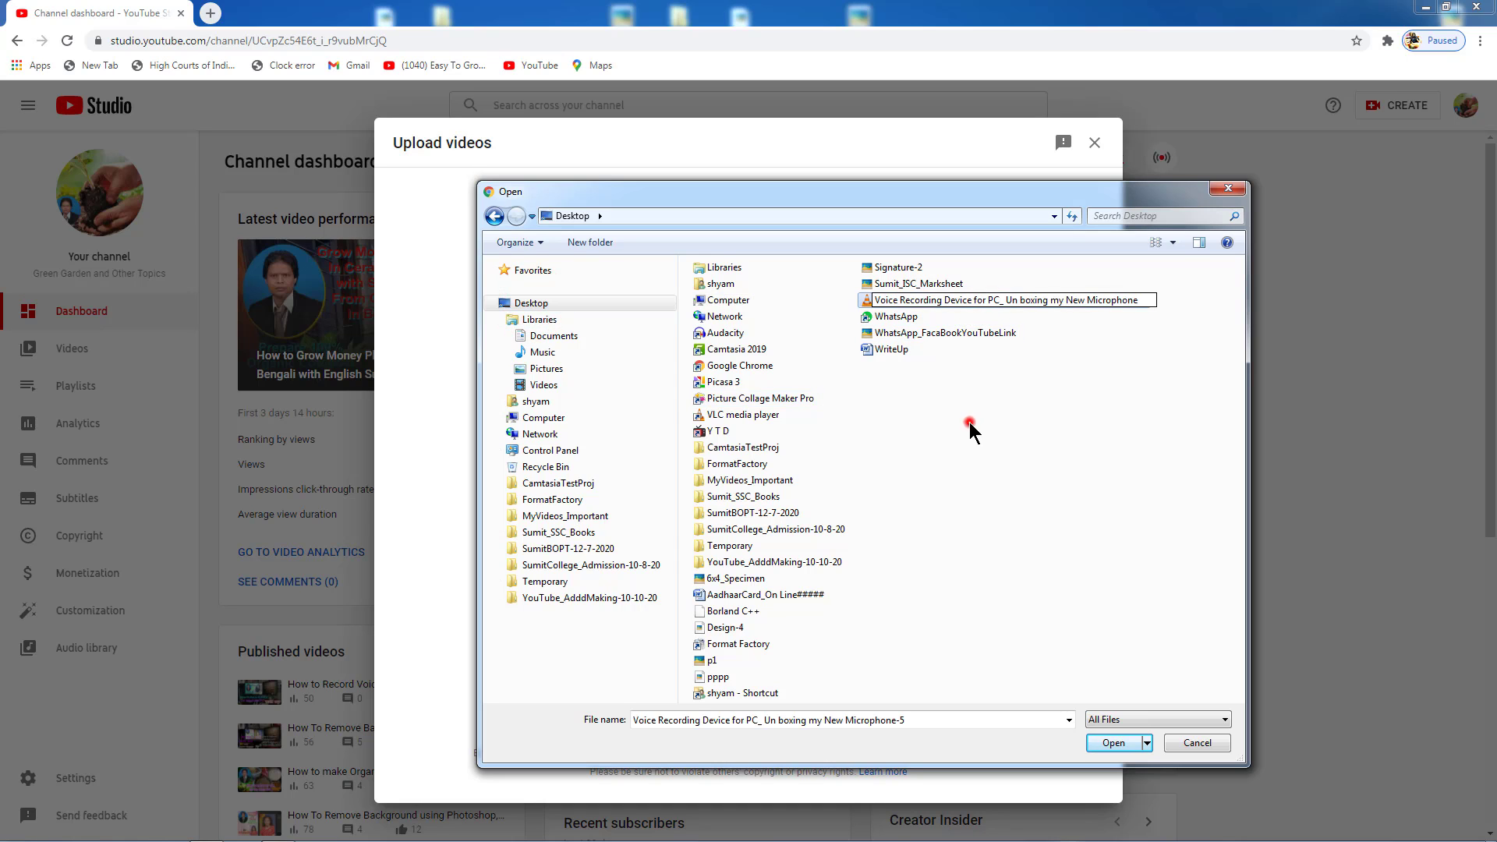
left_click(897, 302)
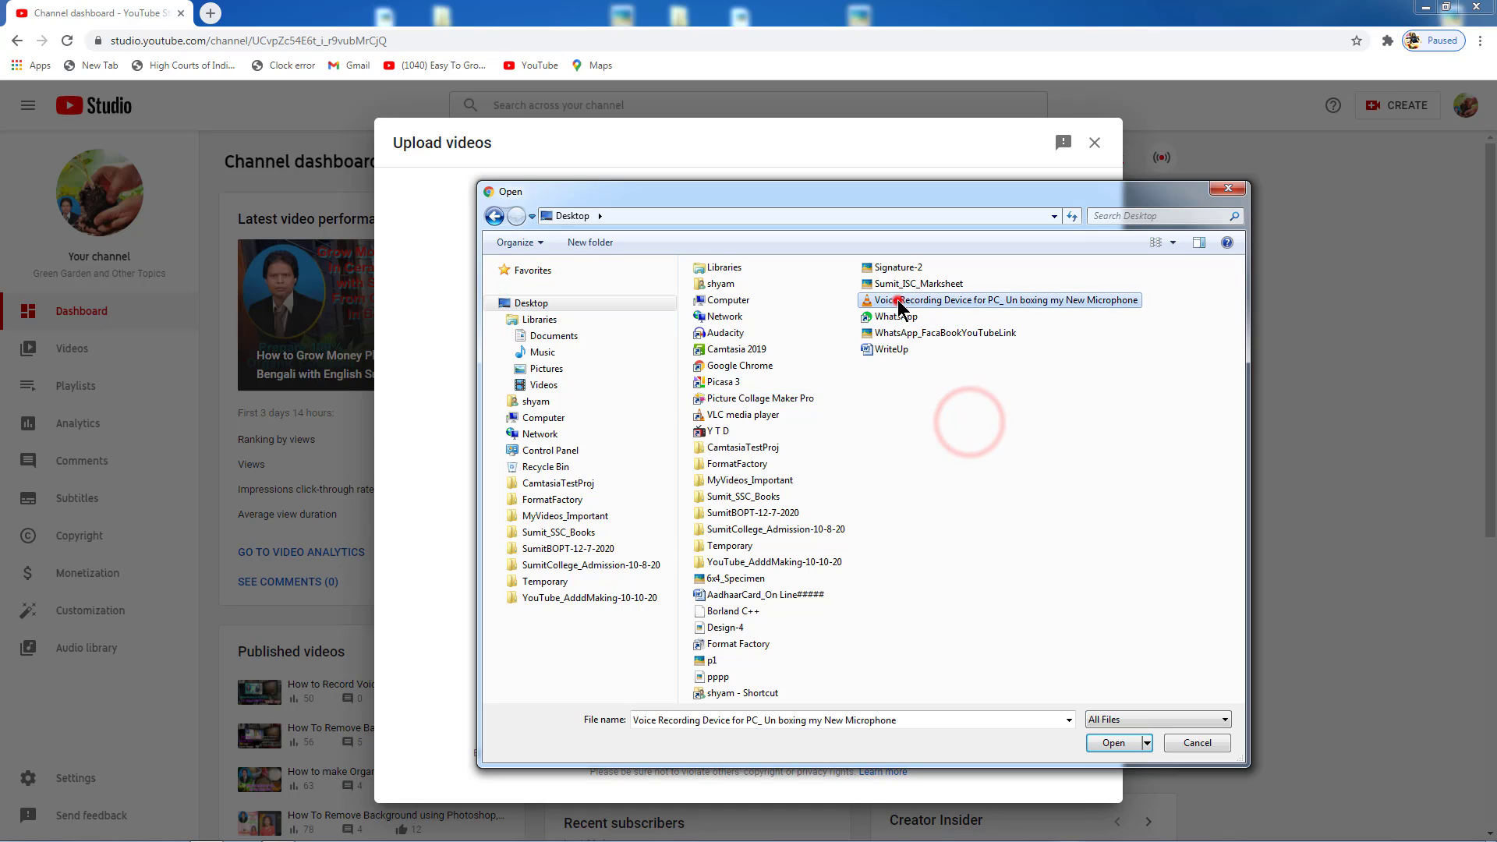
left_click(1115, 743)
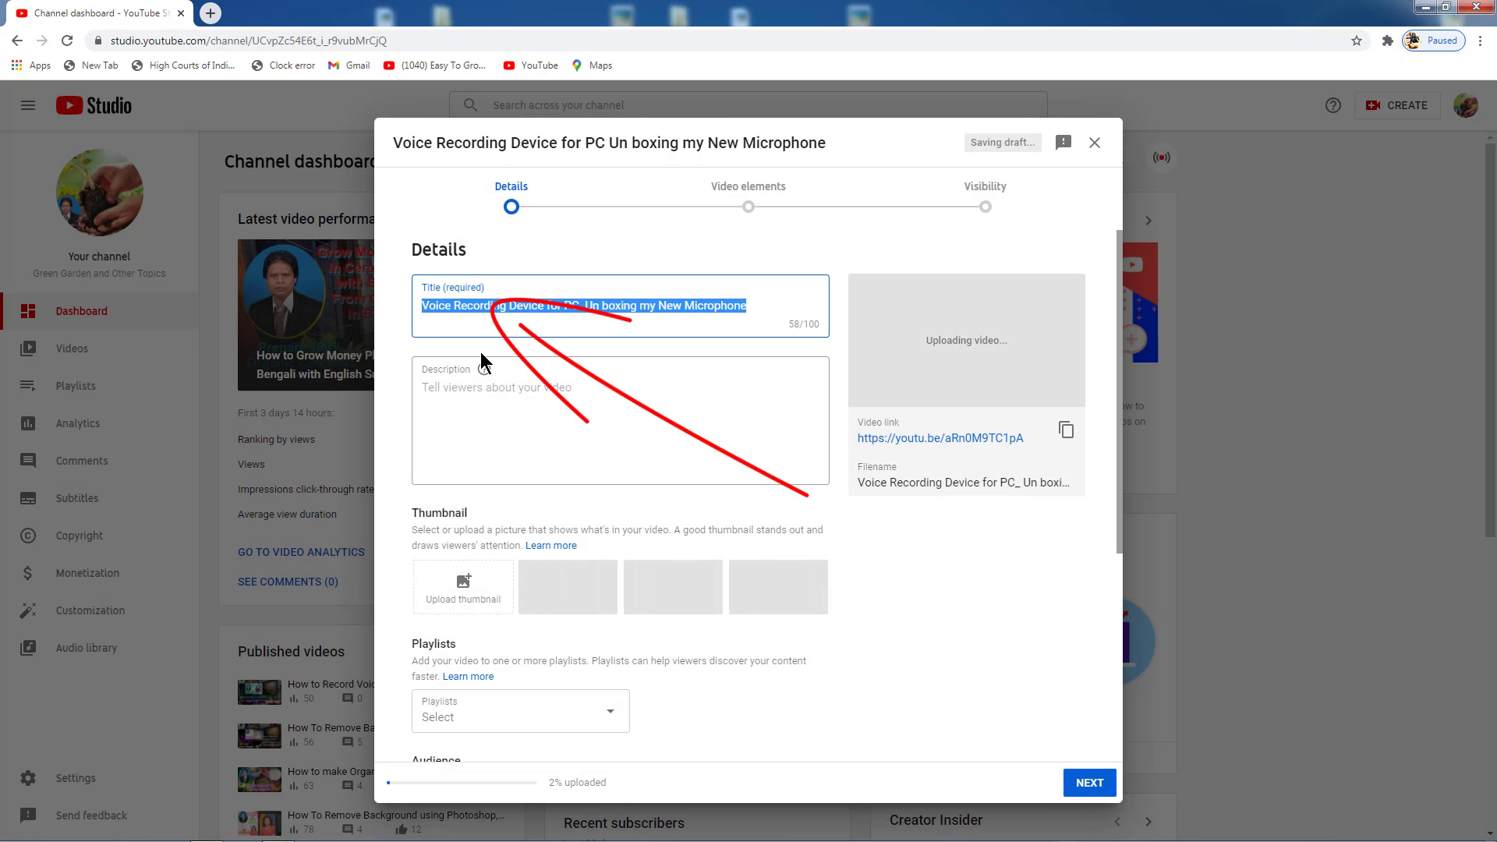
Replace the video's title with the video name copied from the WriteUp document in Word, "Voice Recording Device for PC, Un boxing my New Microphone;"
mouse_move(110, 828)
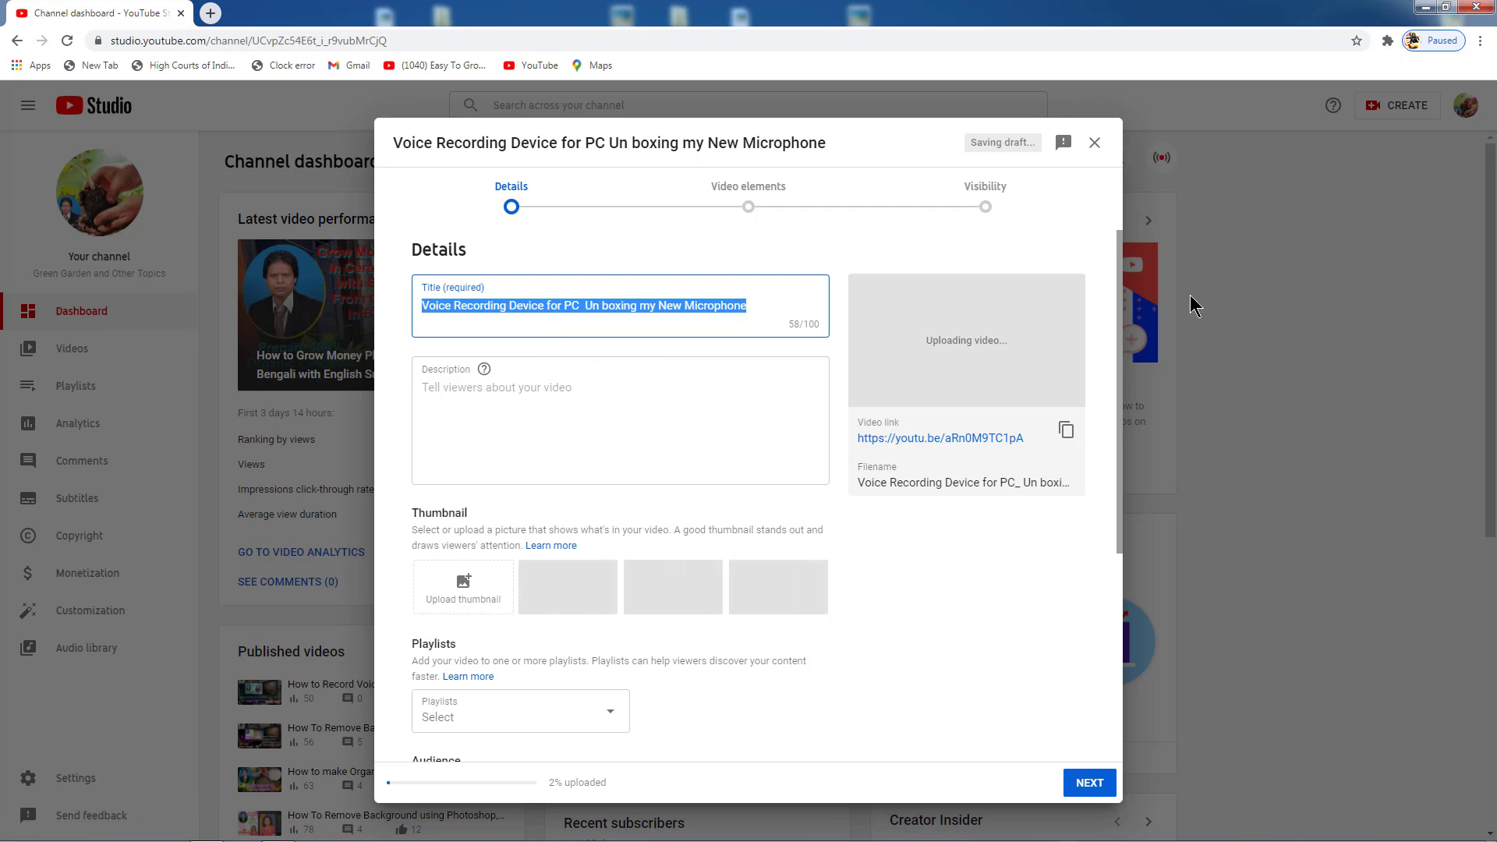
key("alt+Tab")
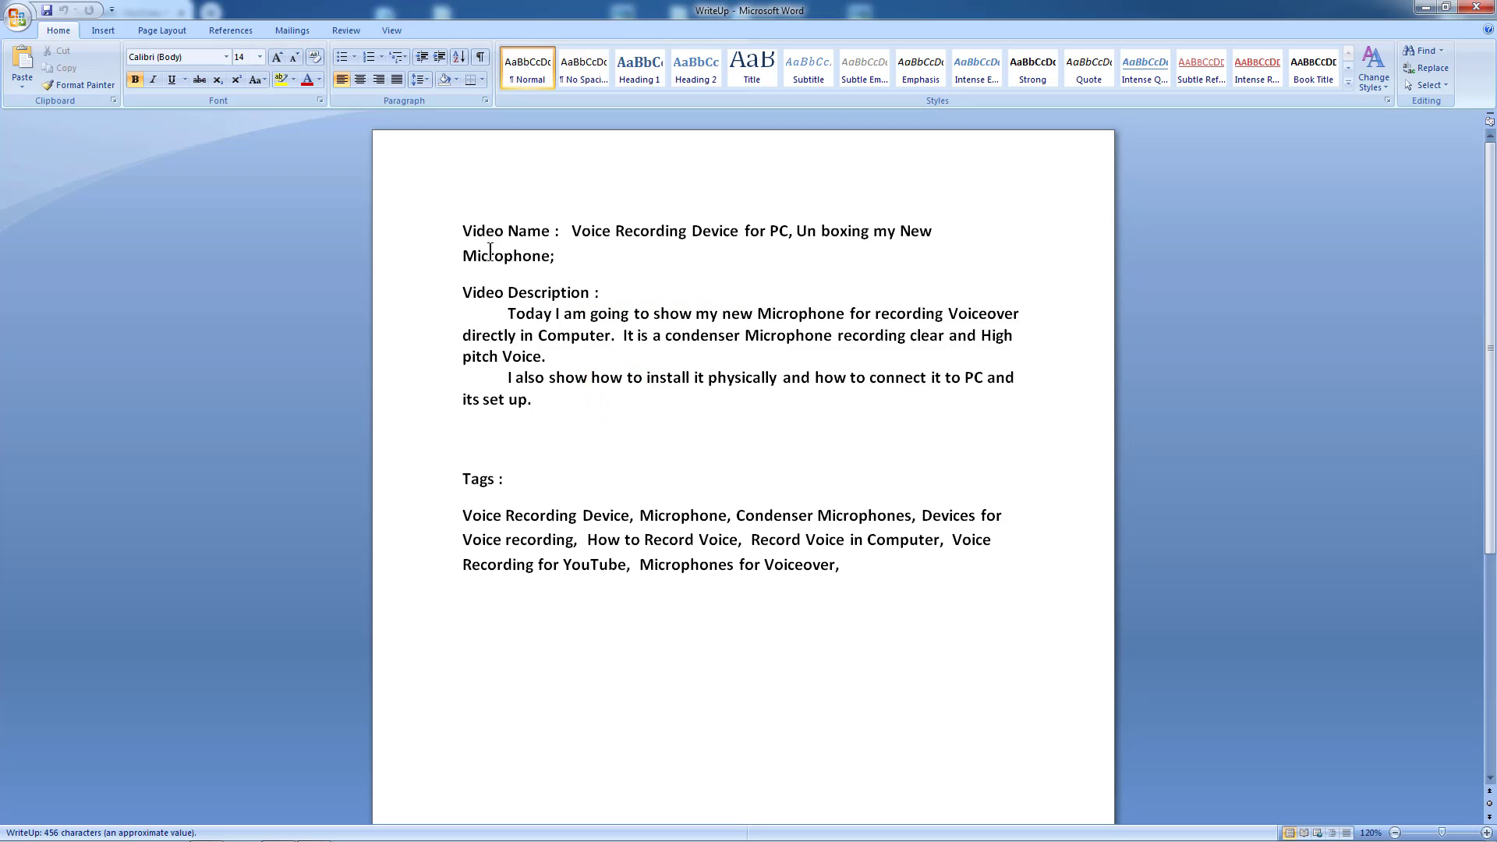
left_click_drag(573, 231, 464, 255)
key("ctrl+c")
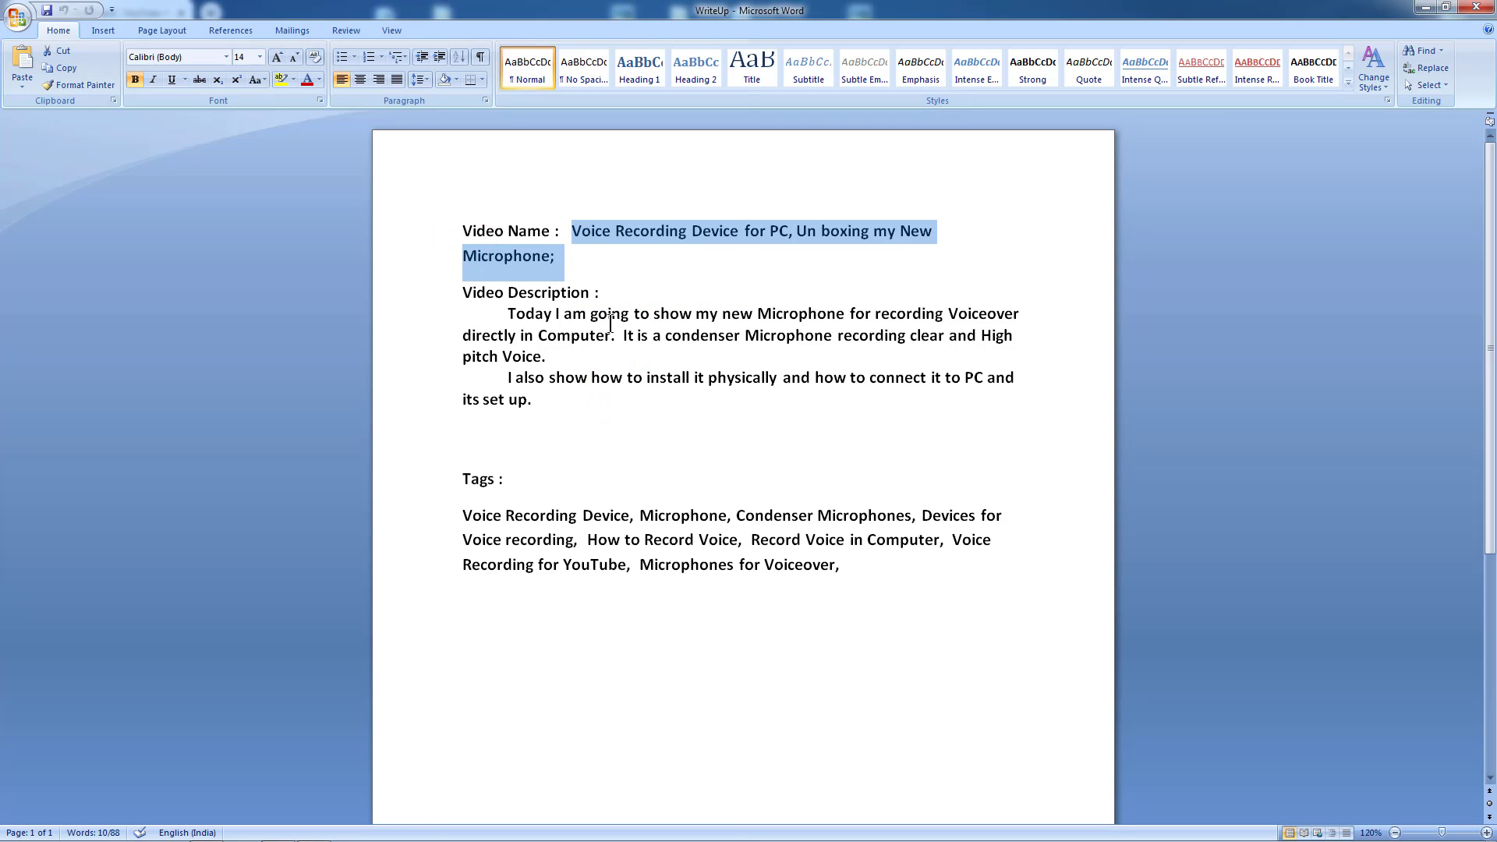
left_click(212, 832)
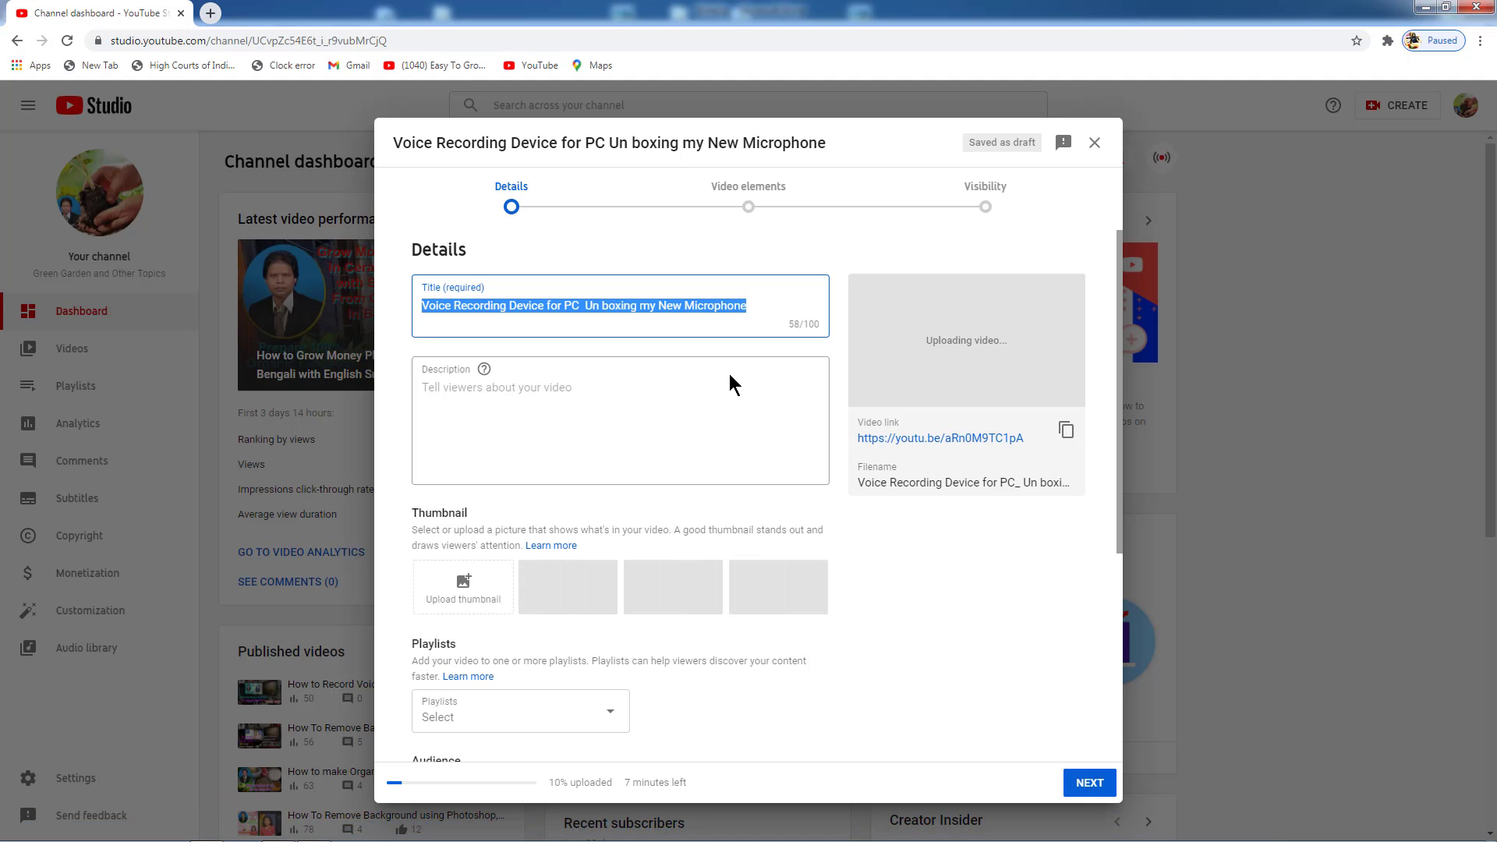
key("ctrl+v")
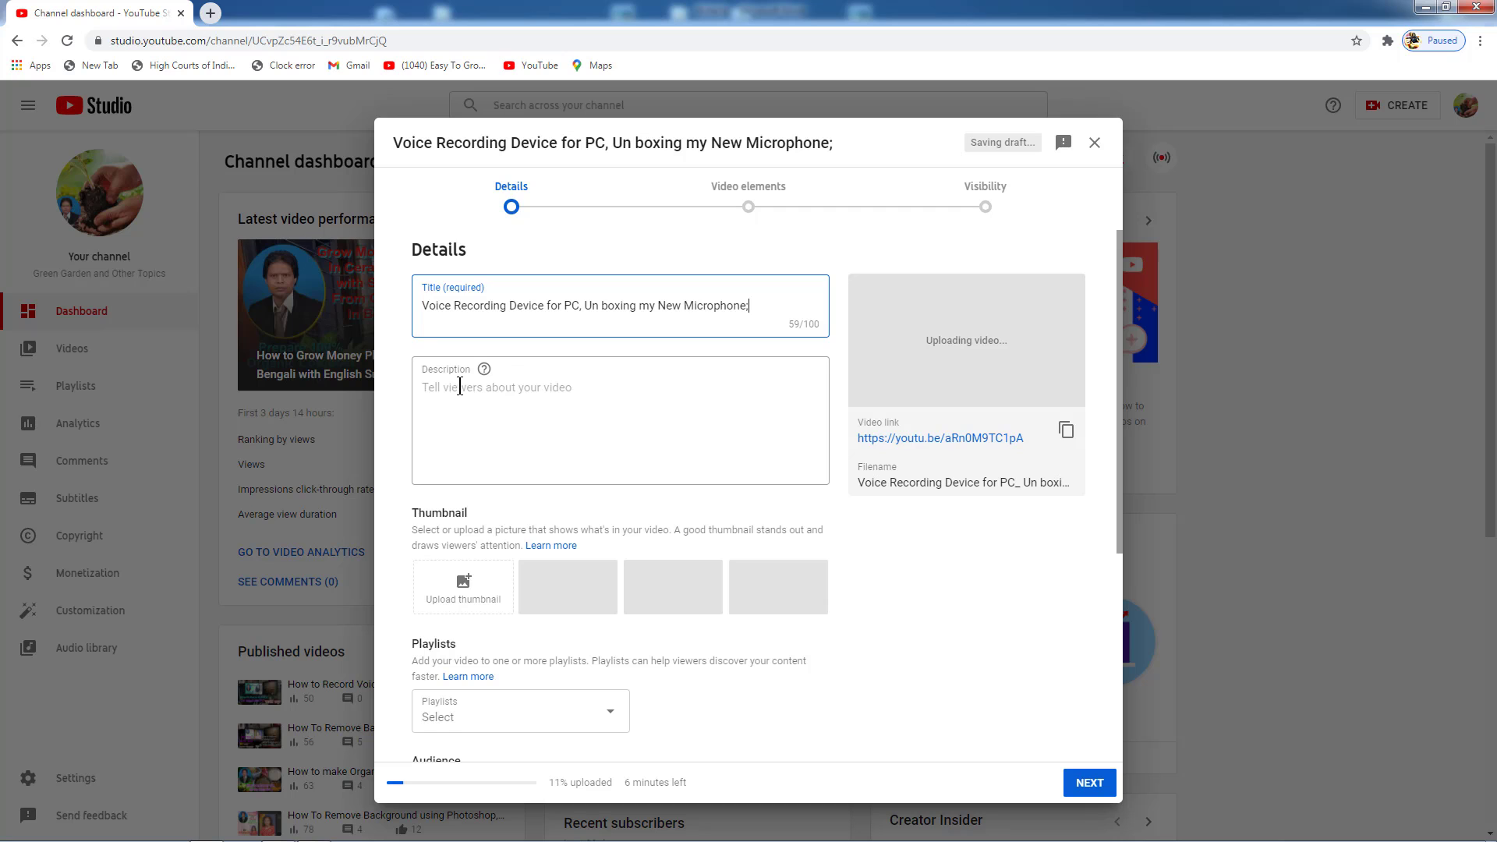
Fill in the video's description with both Video Description paragraphs copied from the WriteUp document in Word
left_click(431, 387)
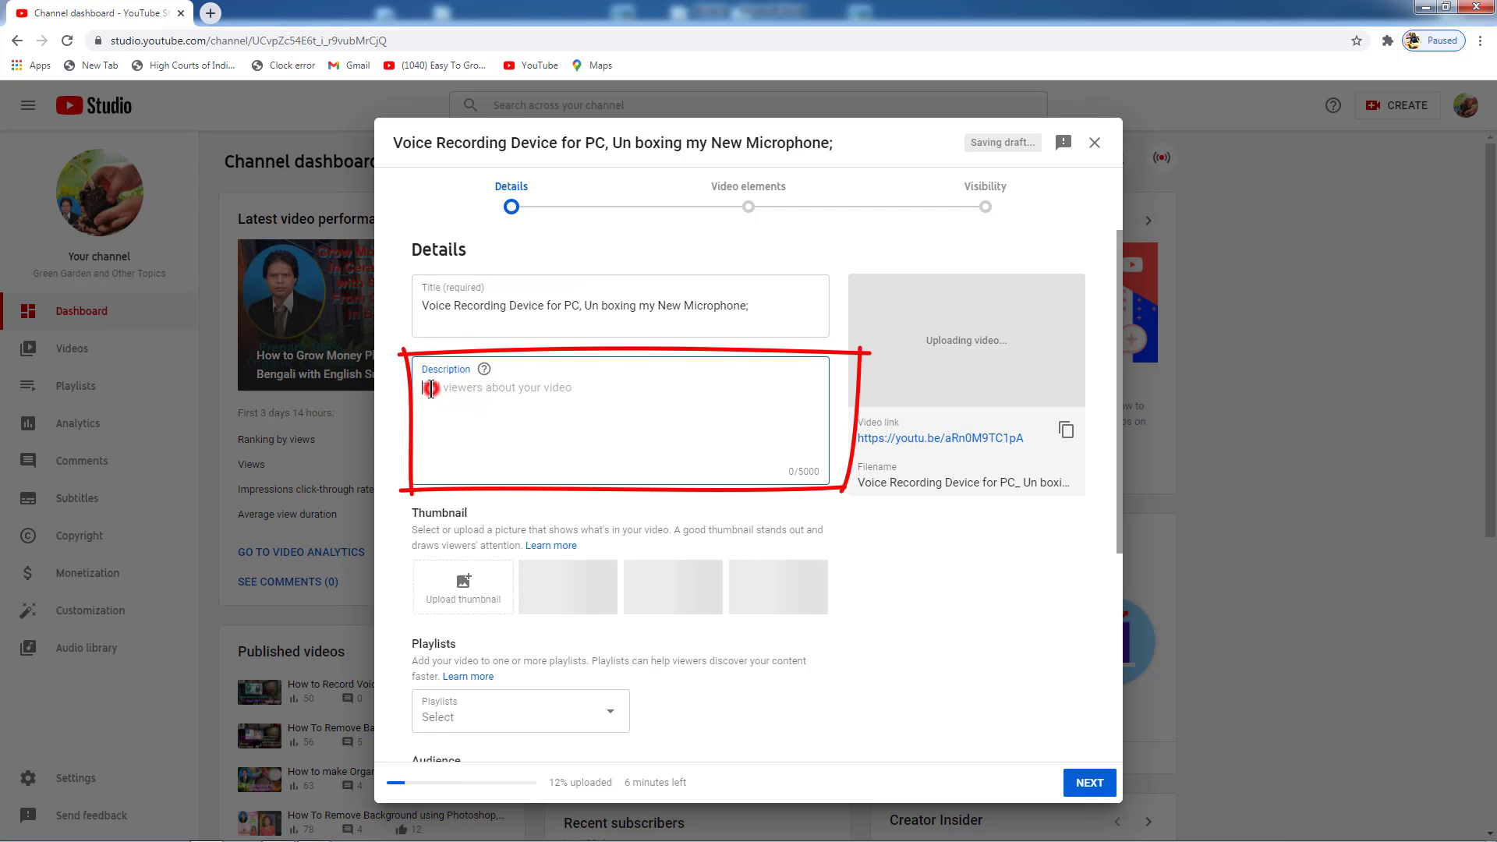
left_click(314, 831)
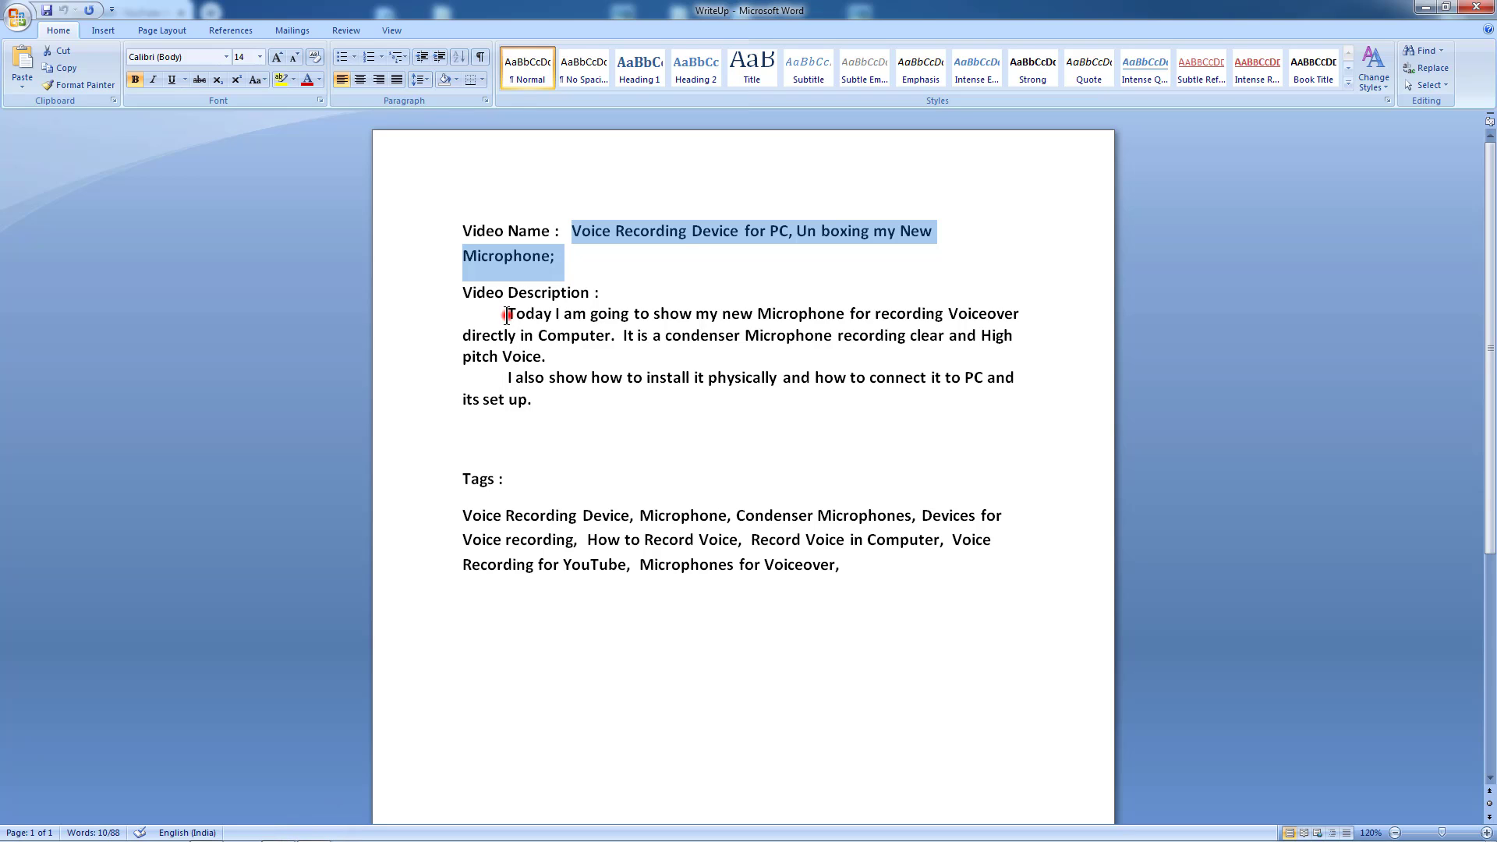
left_click_drag(506, 314, 551, 402)
key("ctrl+c")
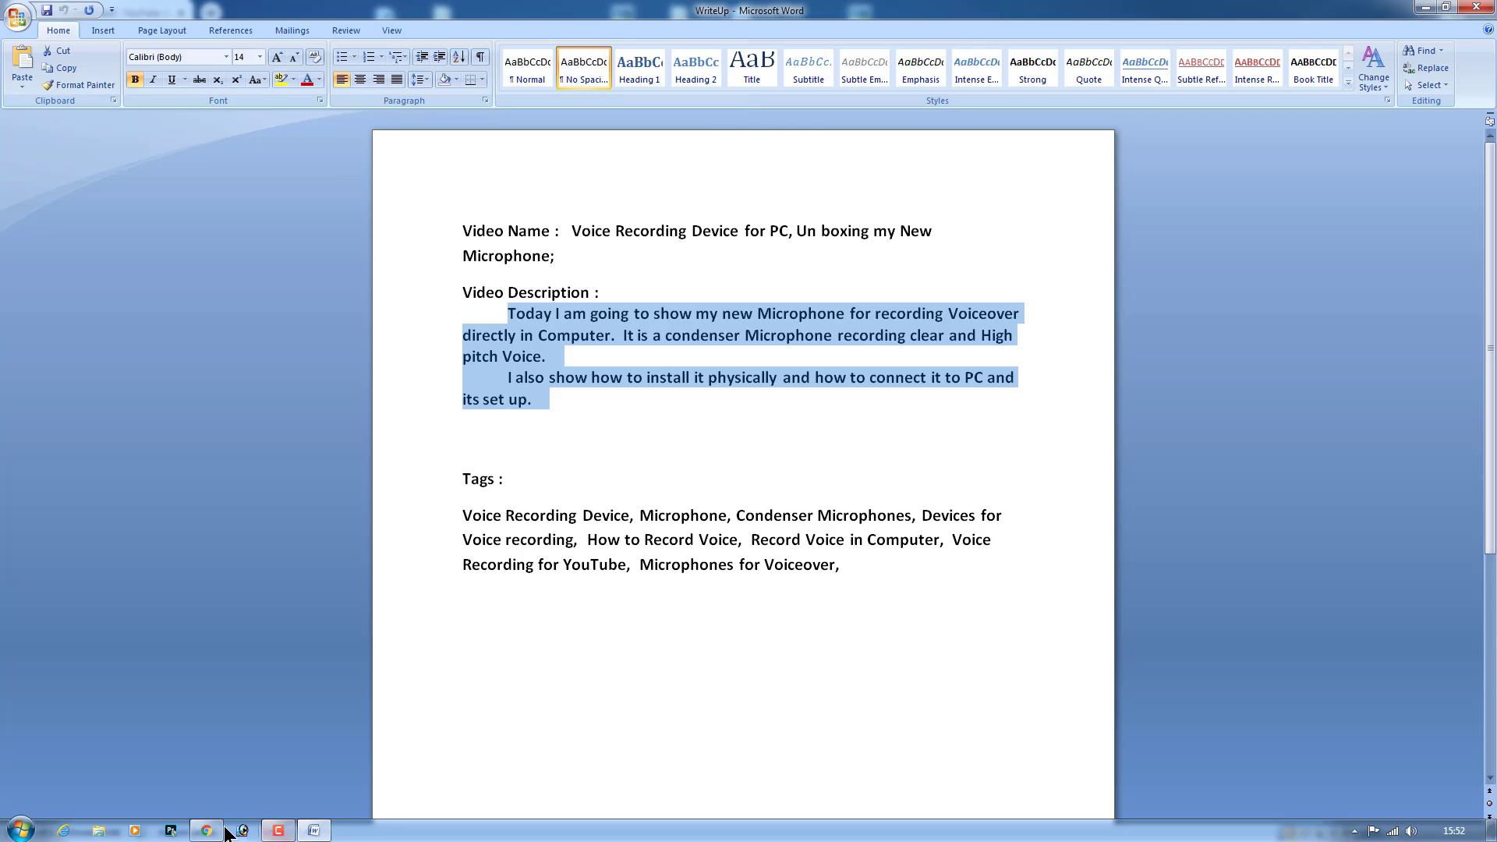
left_click(225, 831)
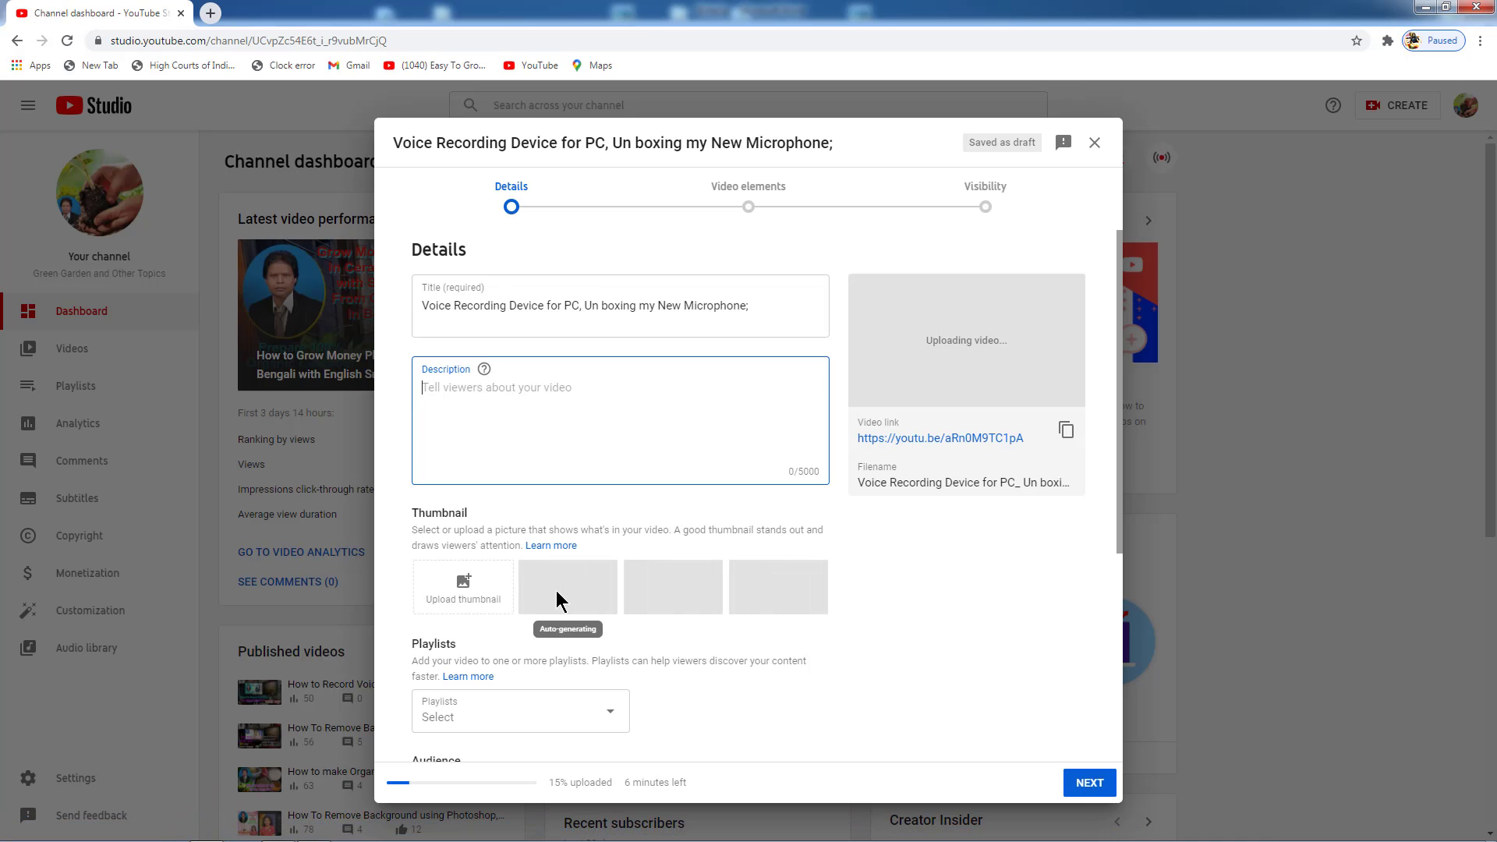
key("ctrl+v")
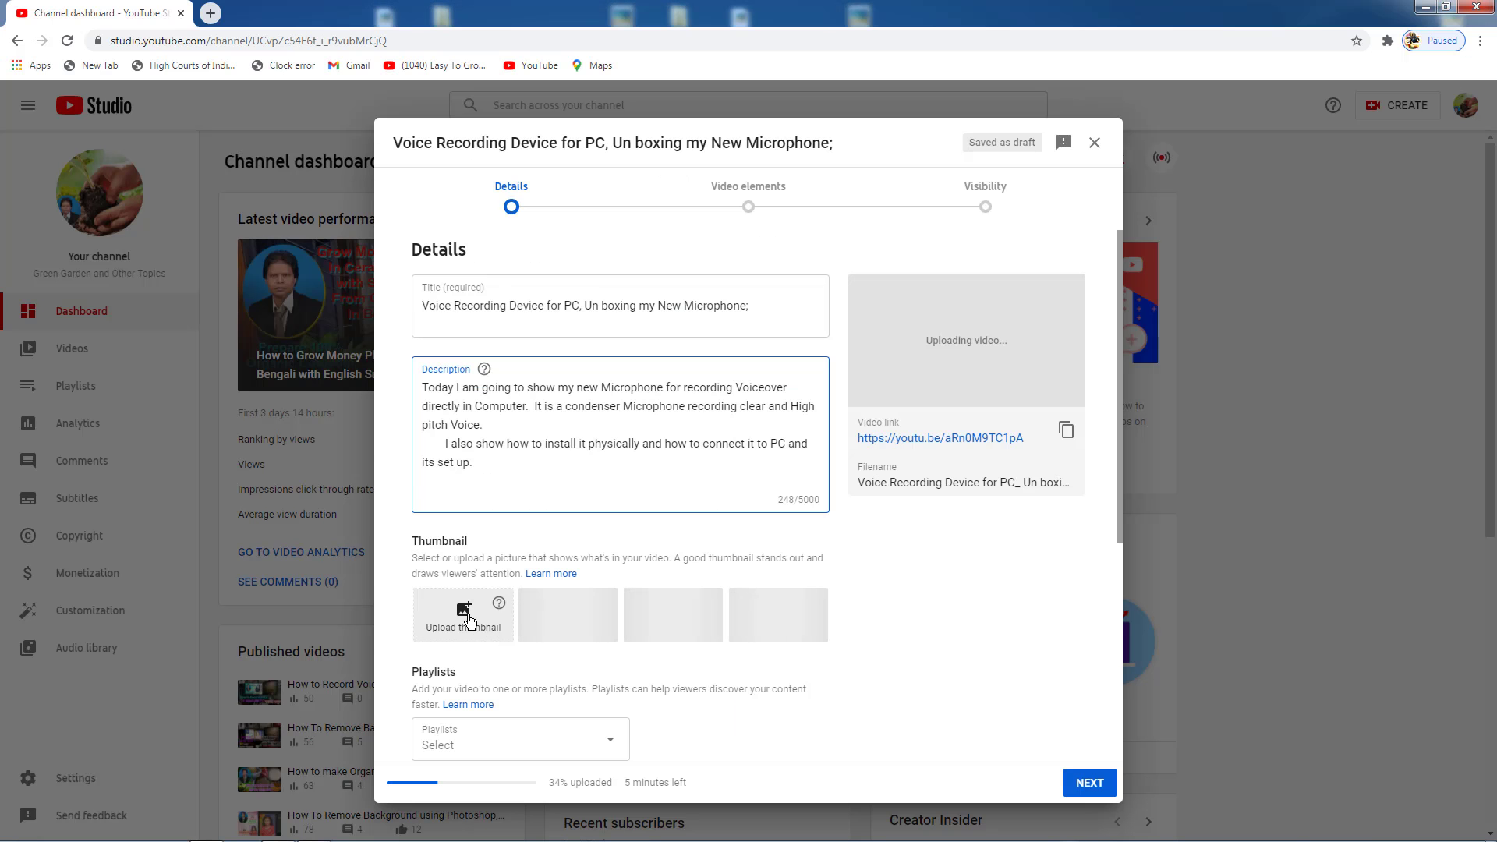
Upload the Desktop image "Voice Recording Device for PC_ Un boxing my New Microphone" as the video's custom thumbnail
left_click(468, 620)
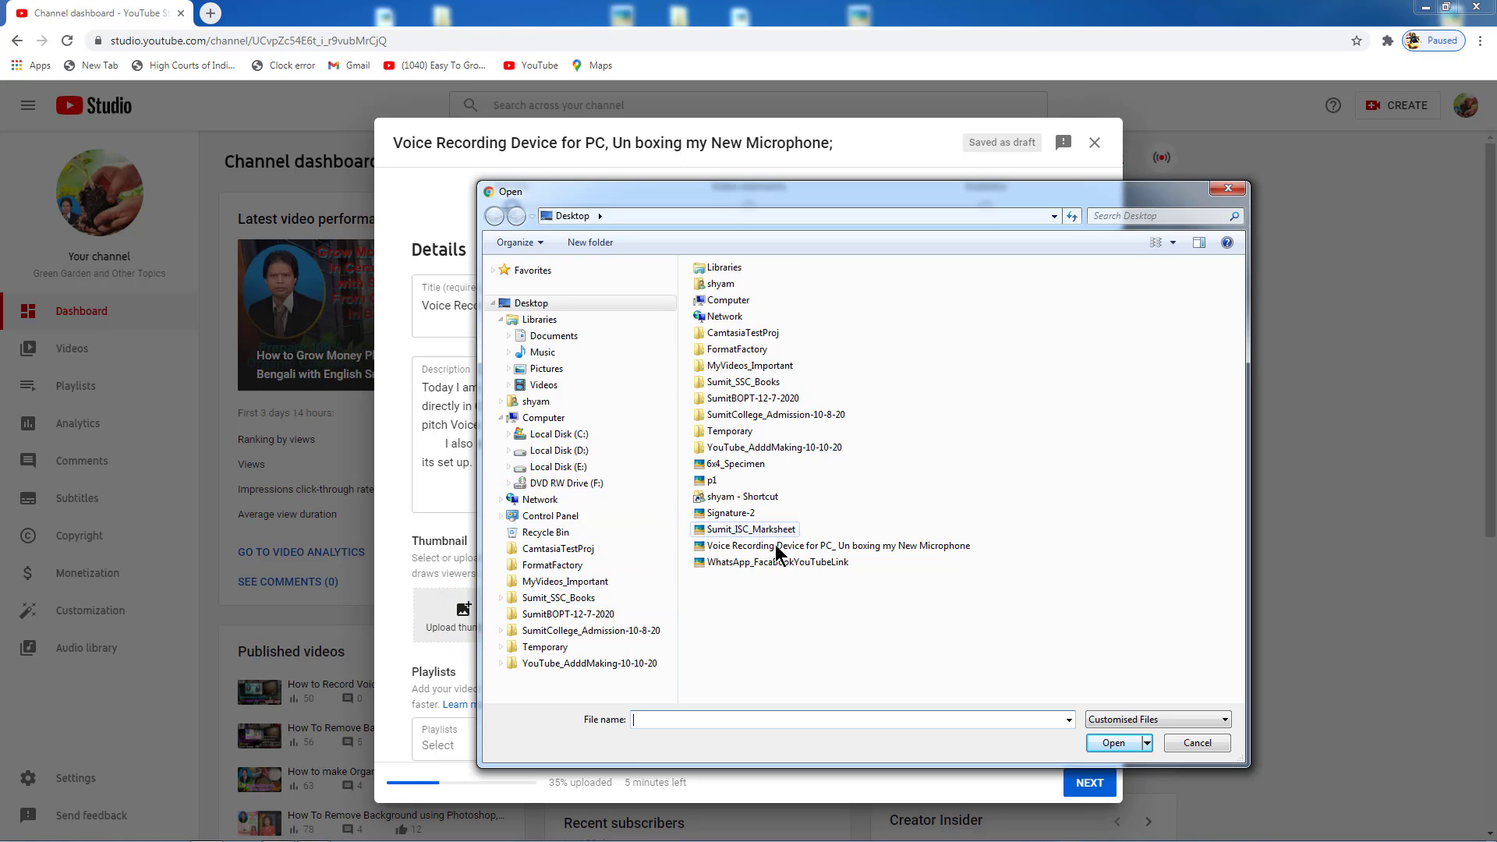
left_click(927, 544)
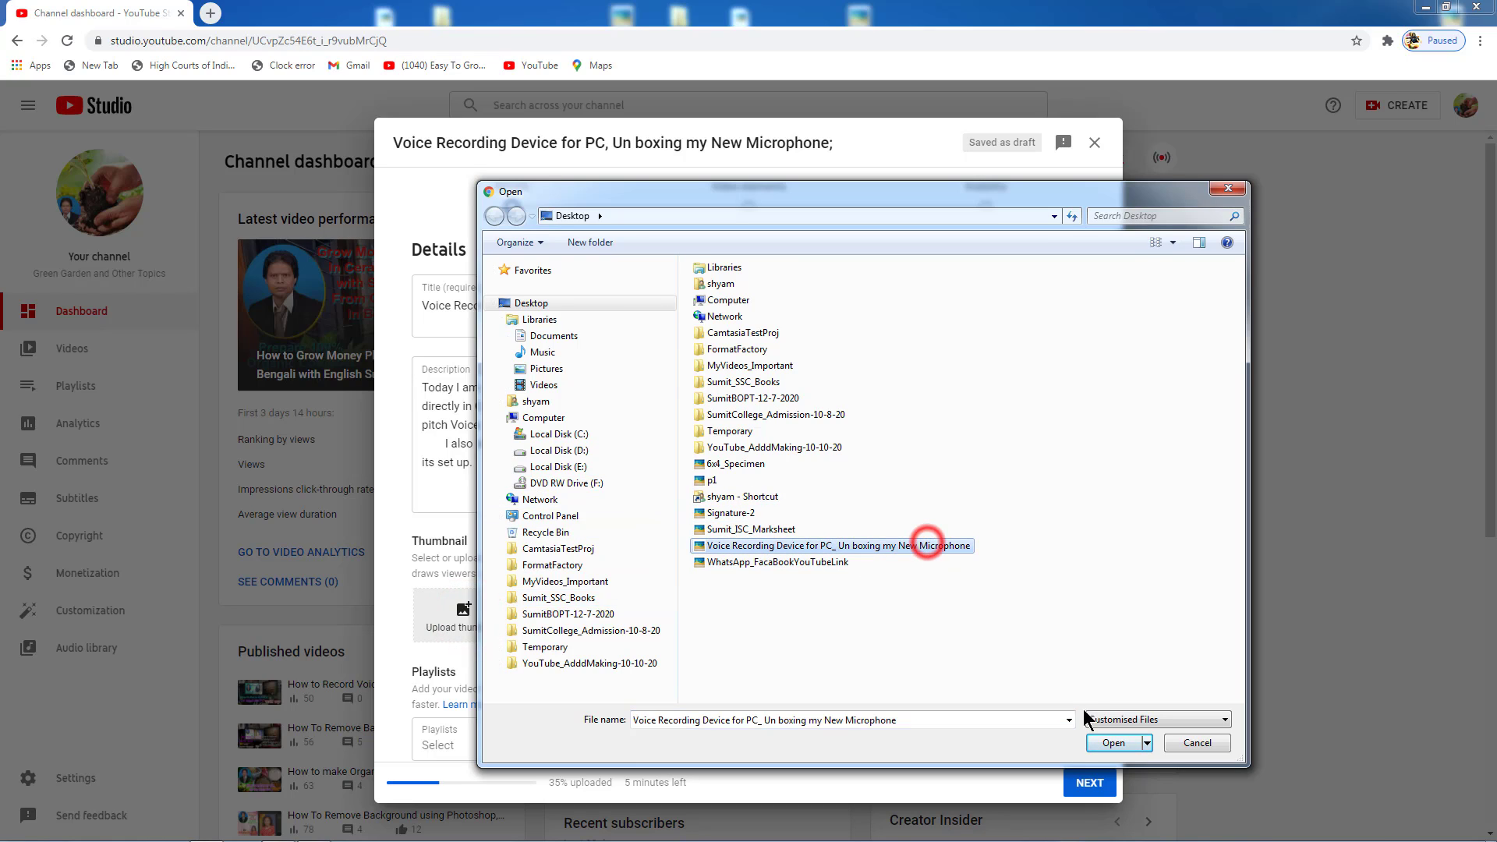
left_click(1113, 743)
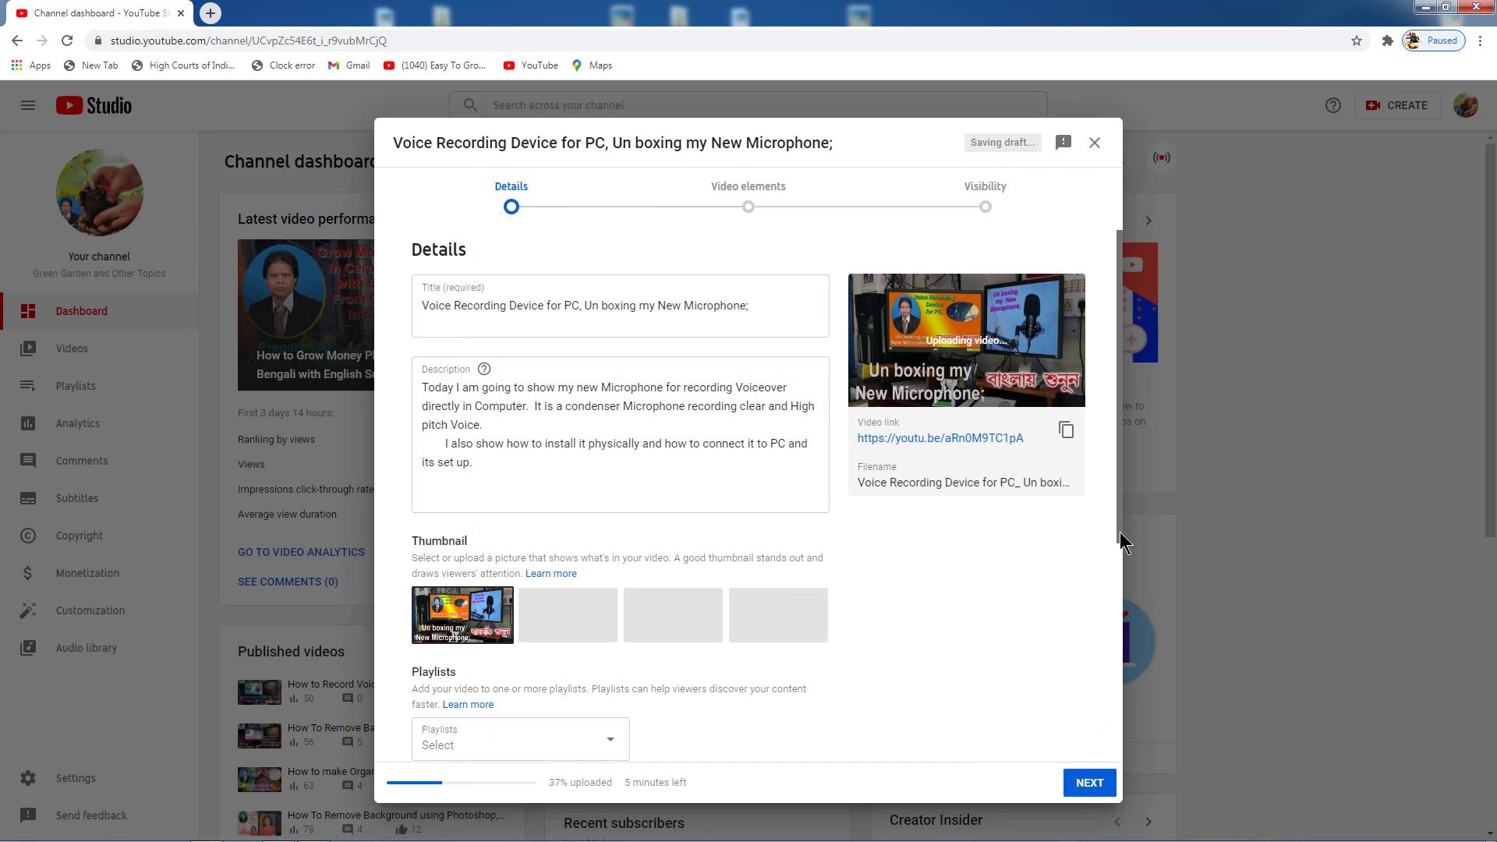
Add the video to the two existing playlists, on printing favourite photos and on growing Money Plants in pots
left_click_drag(1120, 532, 1119, 646)
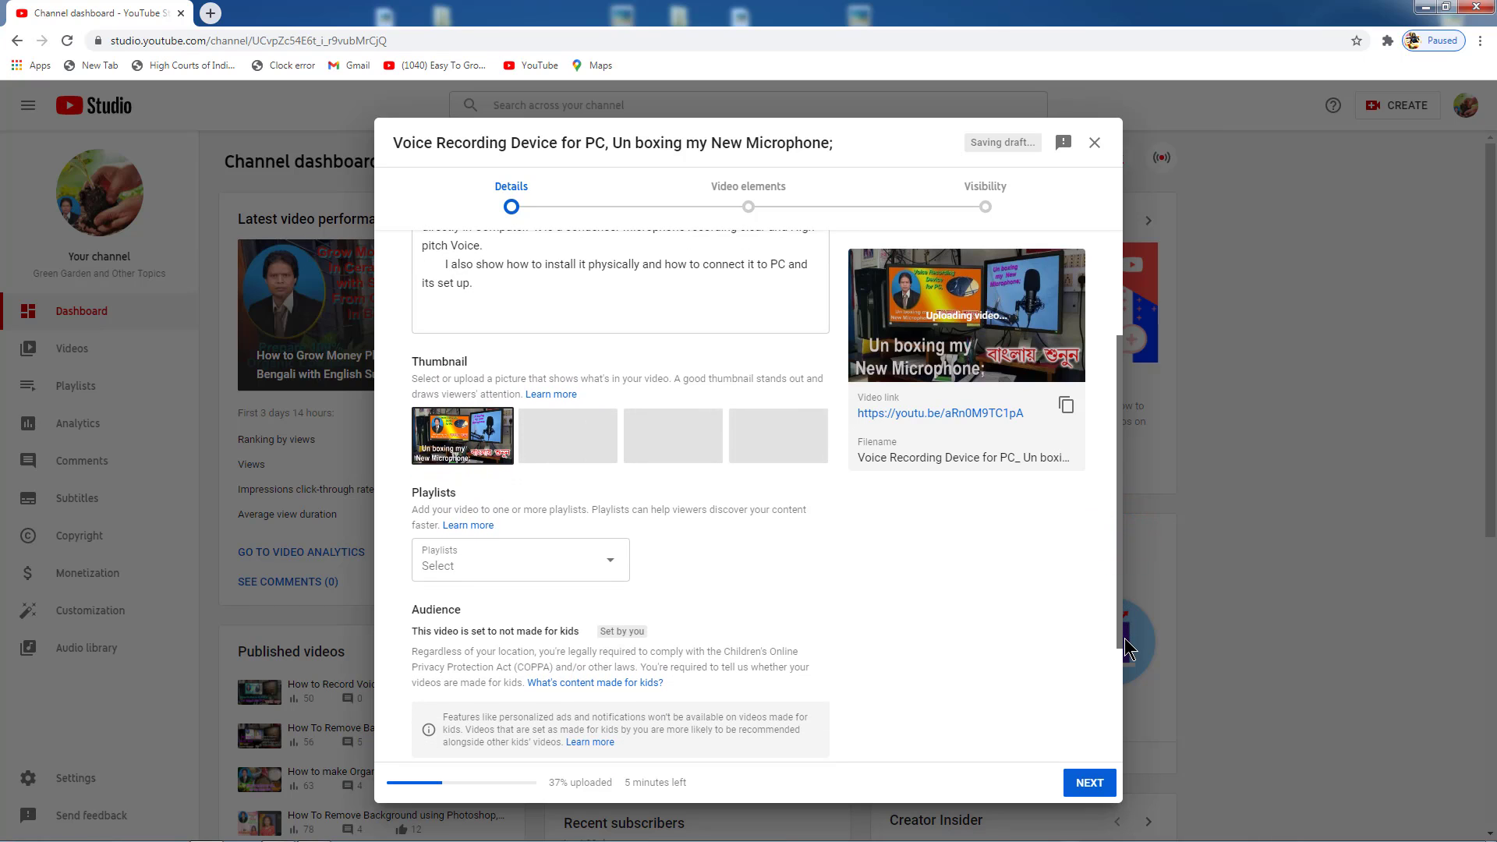
left_click(610, 562)
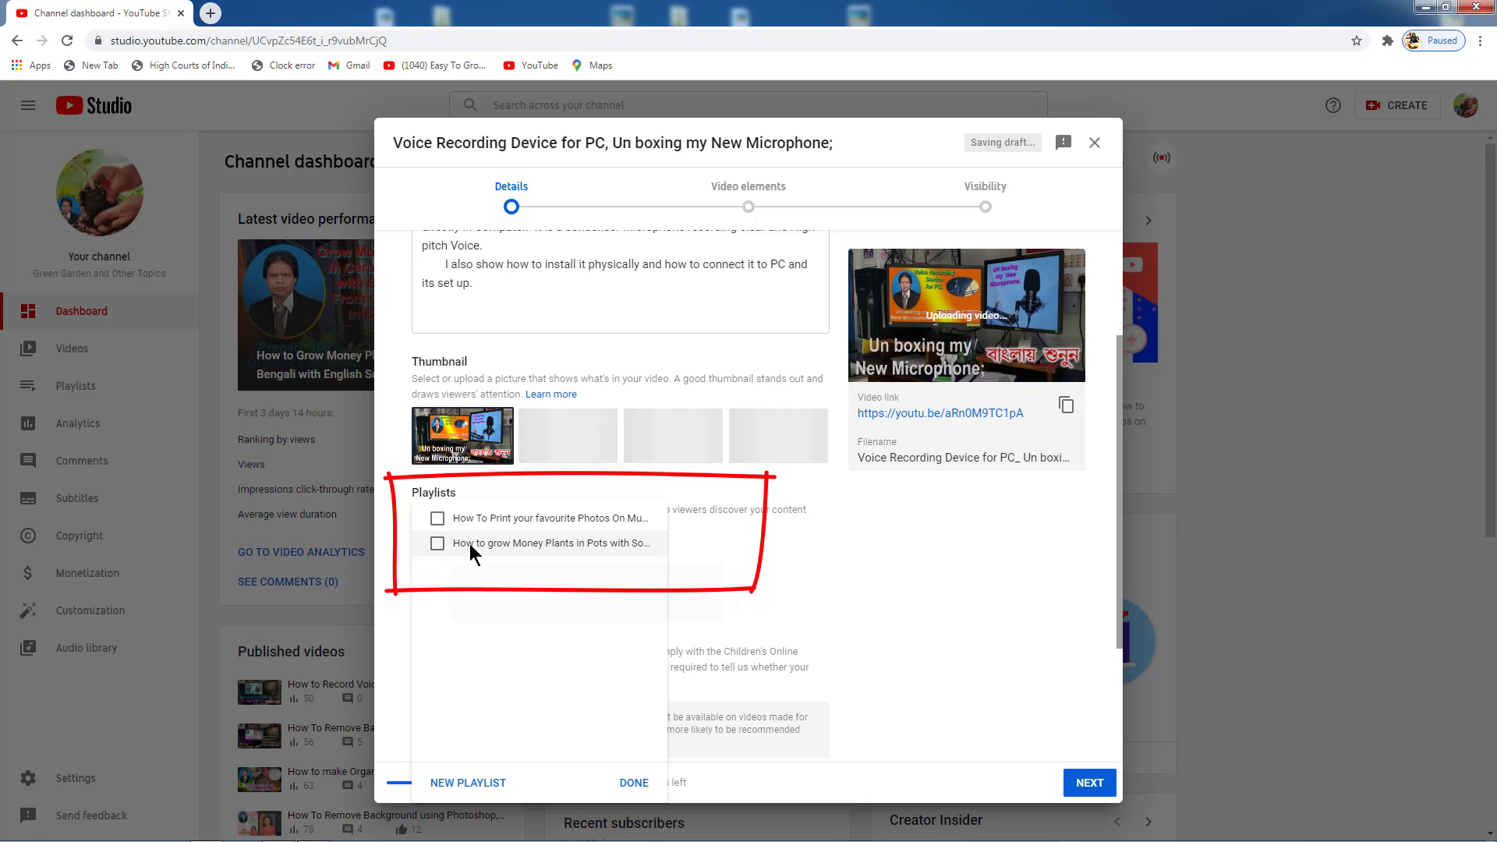
left_click(437, 519)
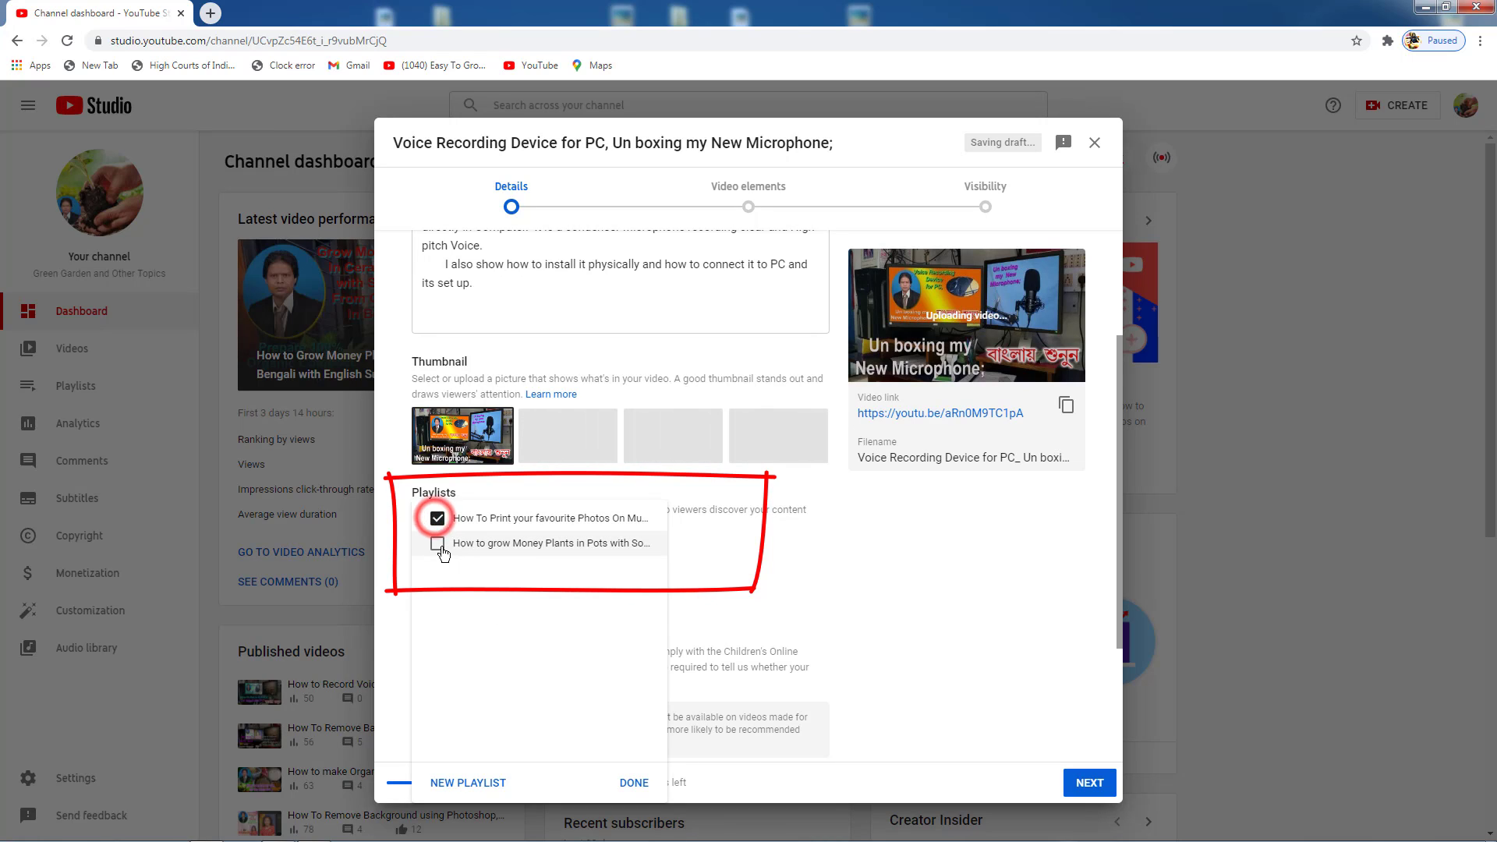
left_click(437, 544)
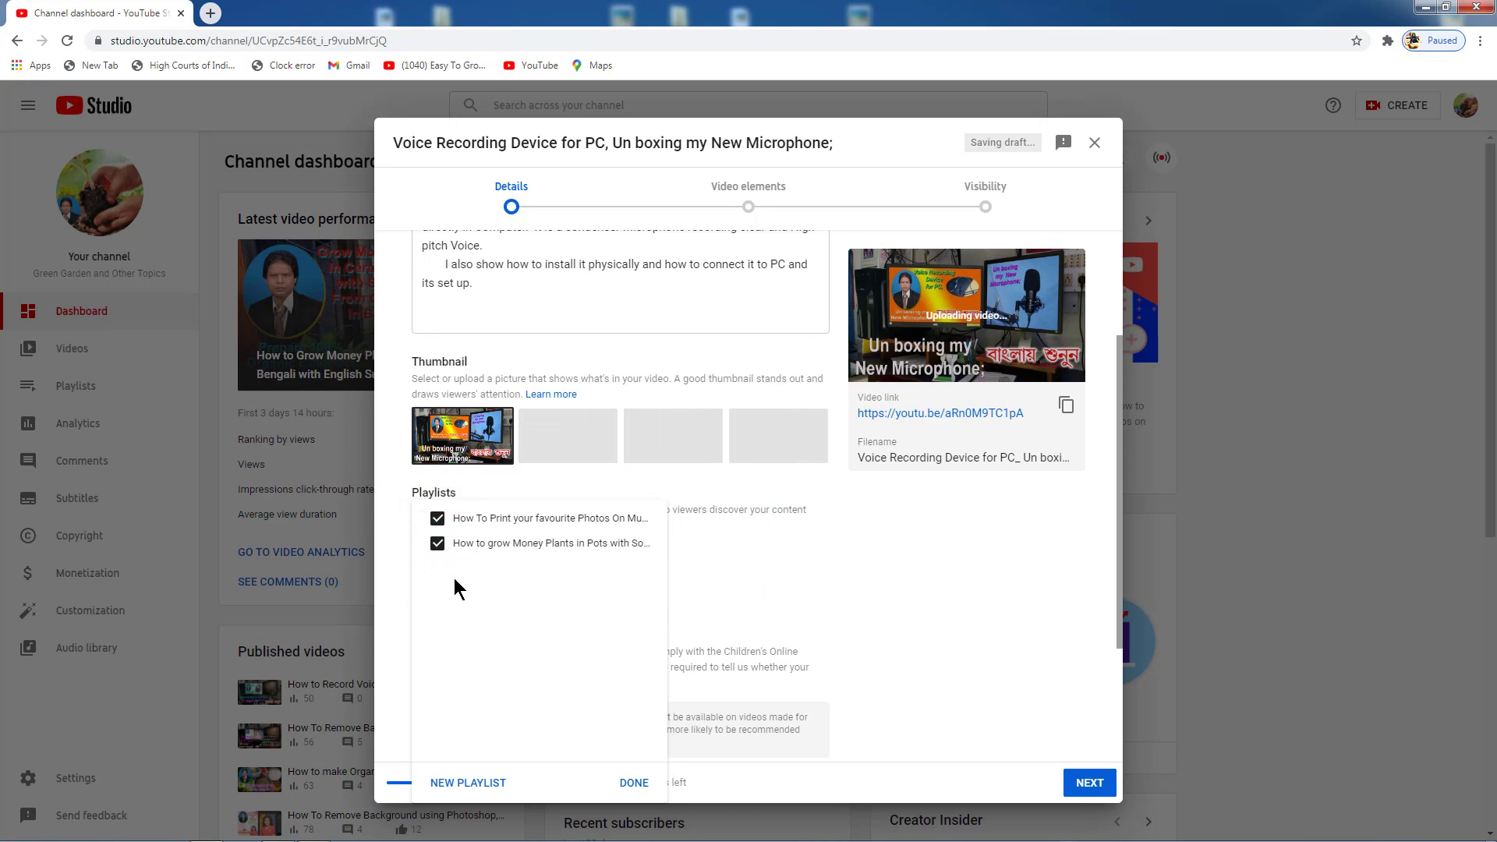
left_click(1120, 622)
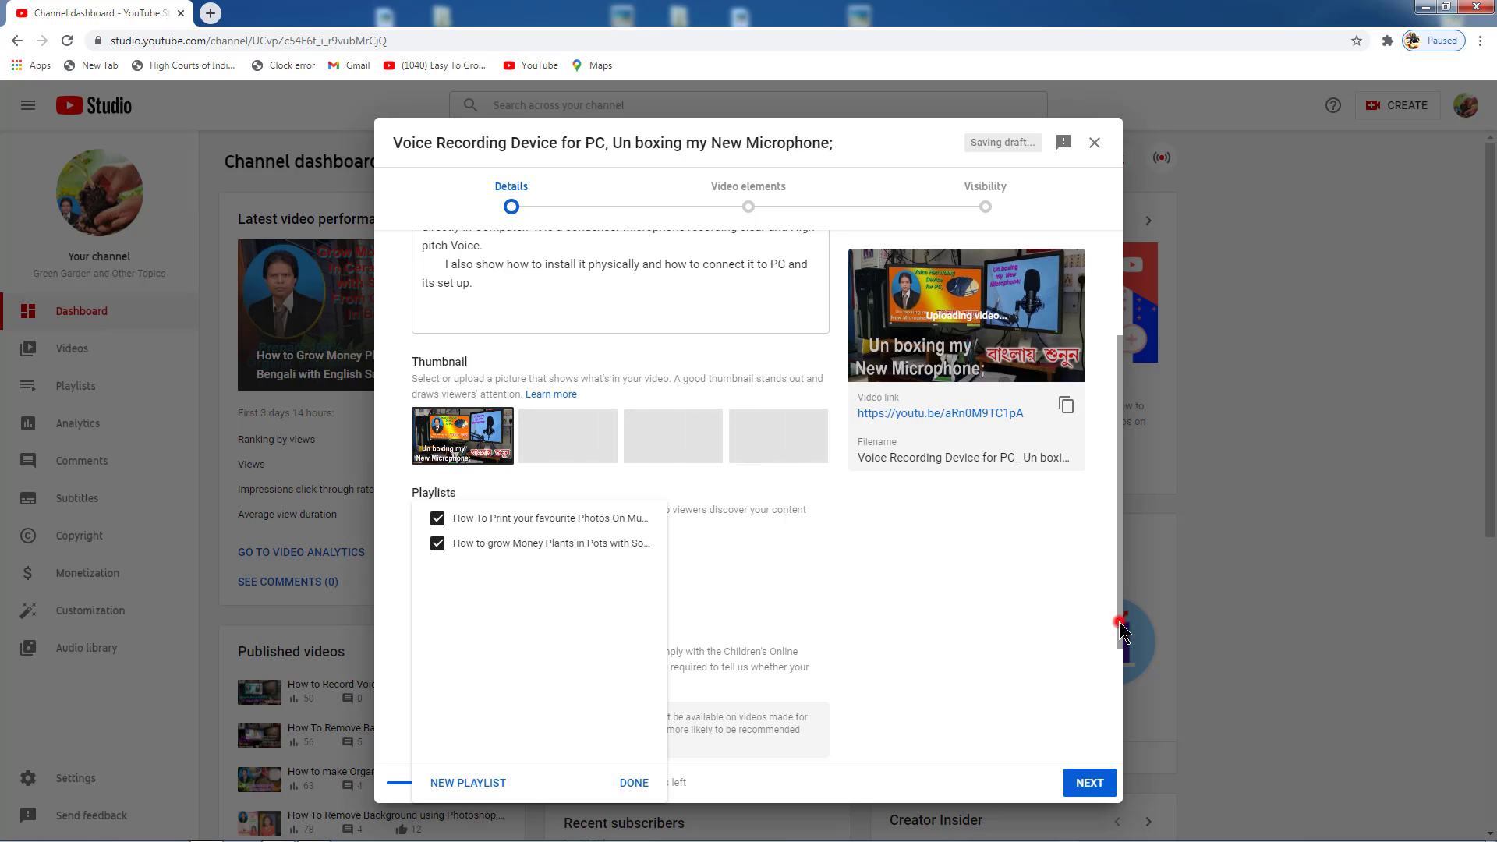
left_click(635, 784)
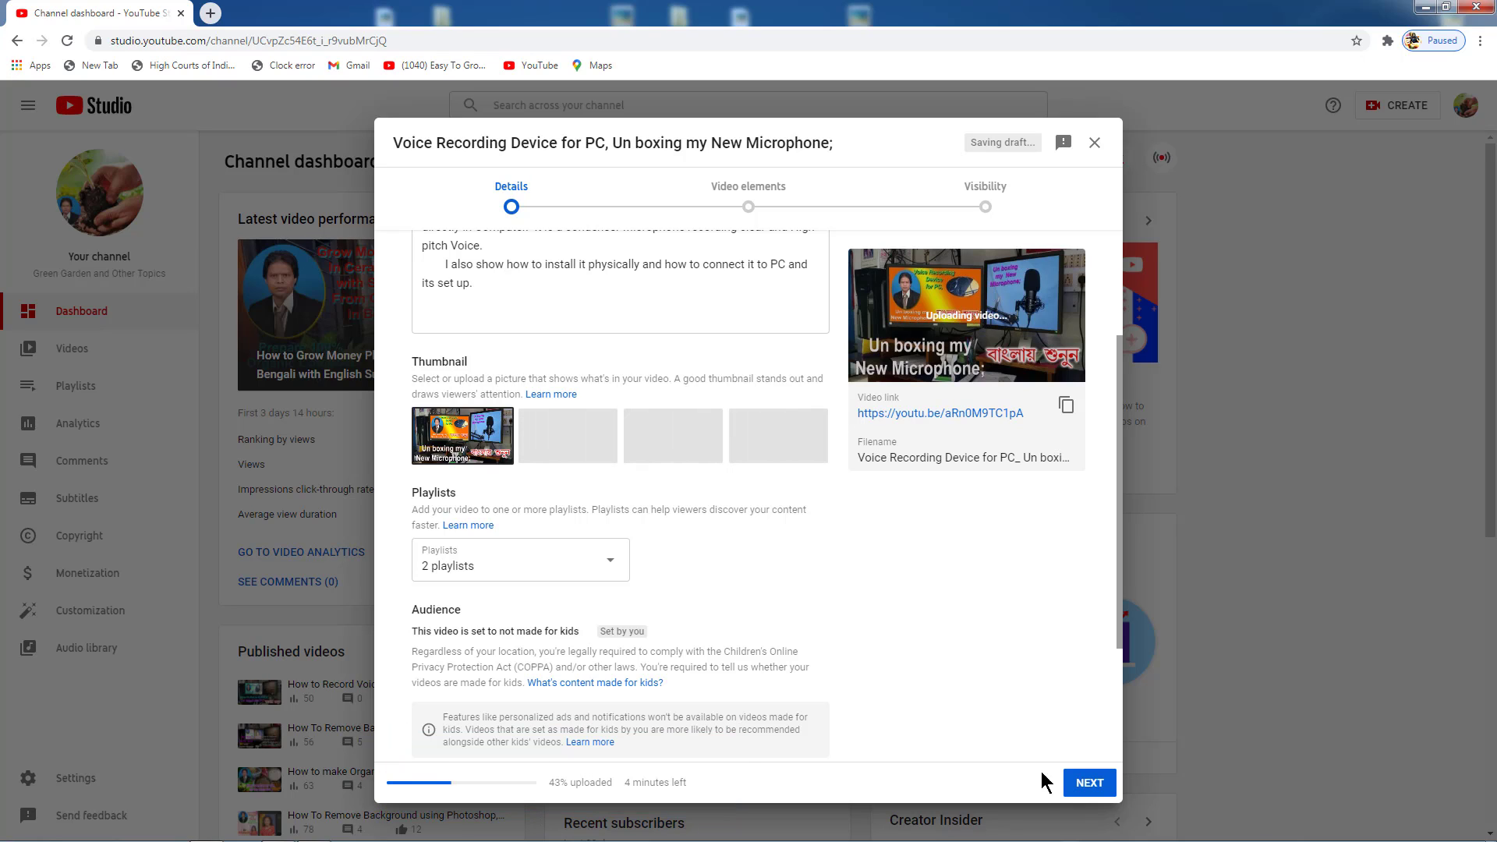
Set the video's audience to "No, it's not made for kids"
scroll(951, 733, "down", 3)
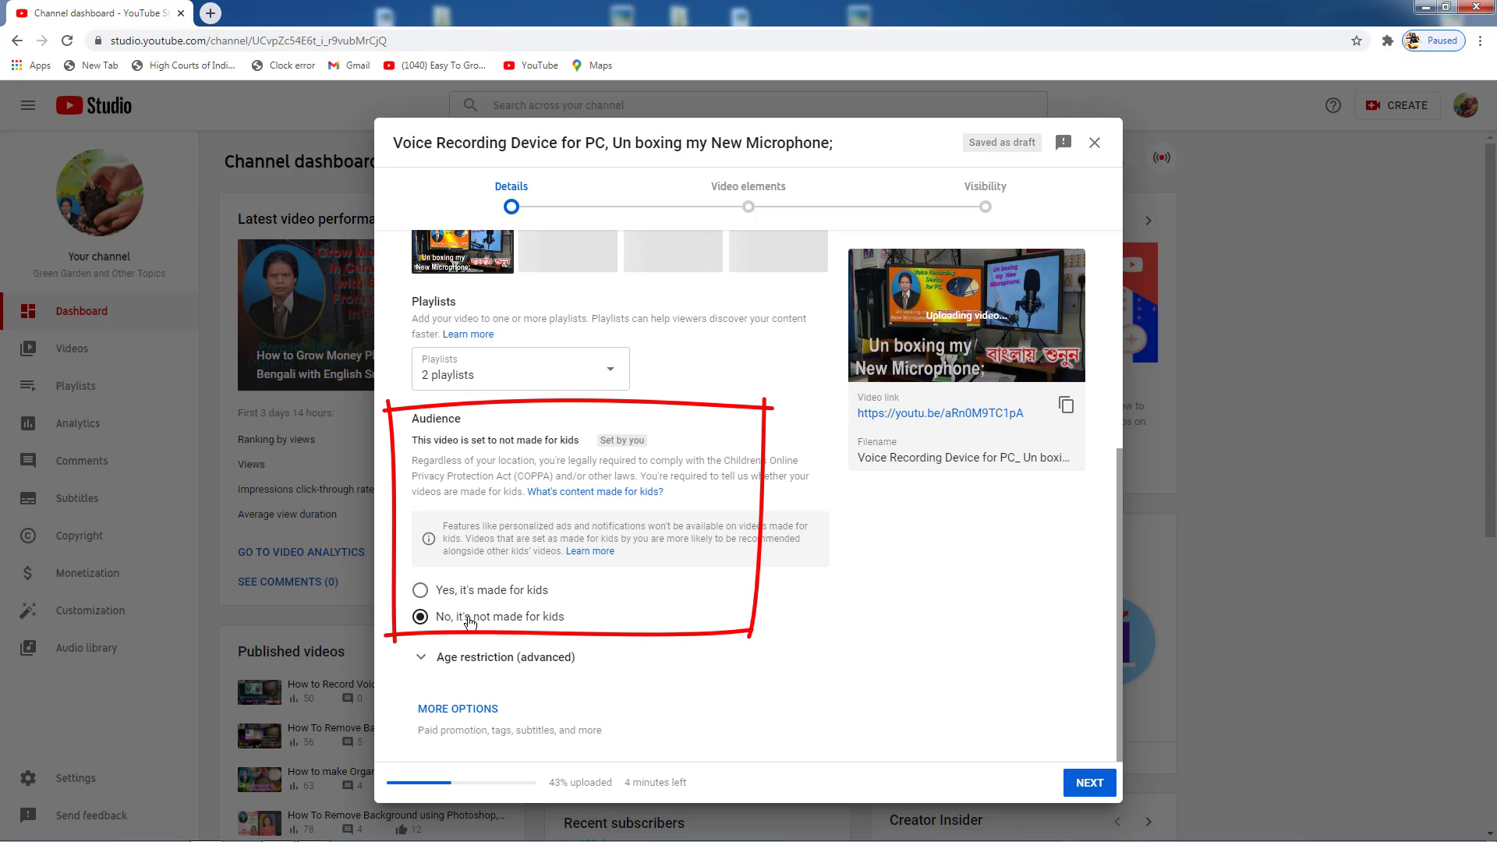
left_click(559, 616)
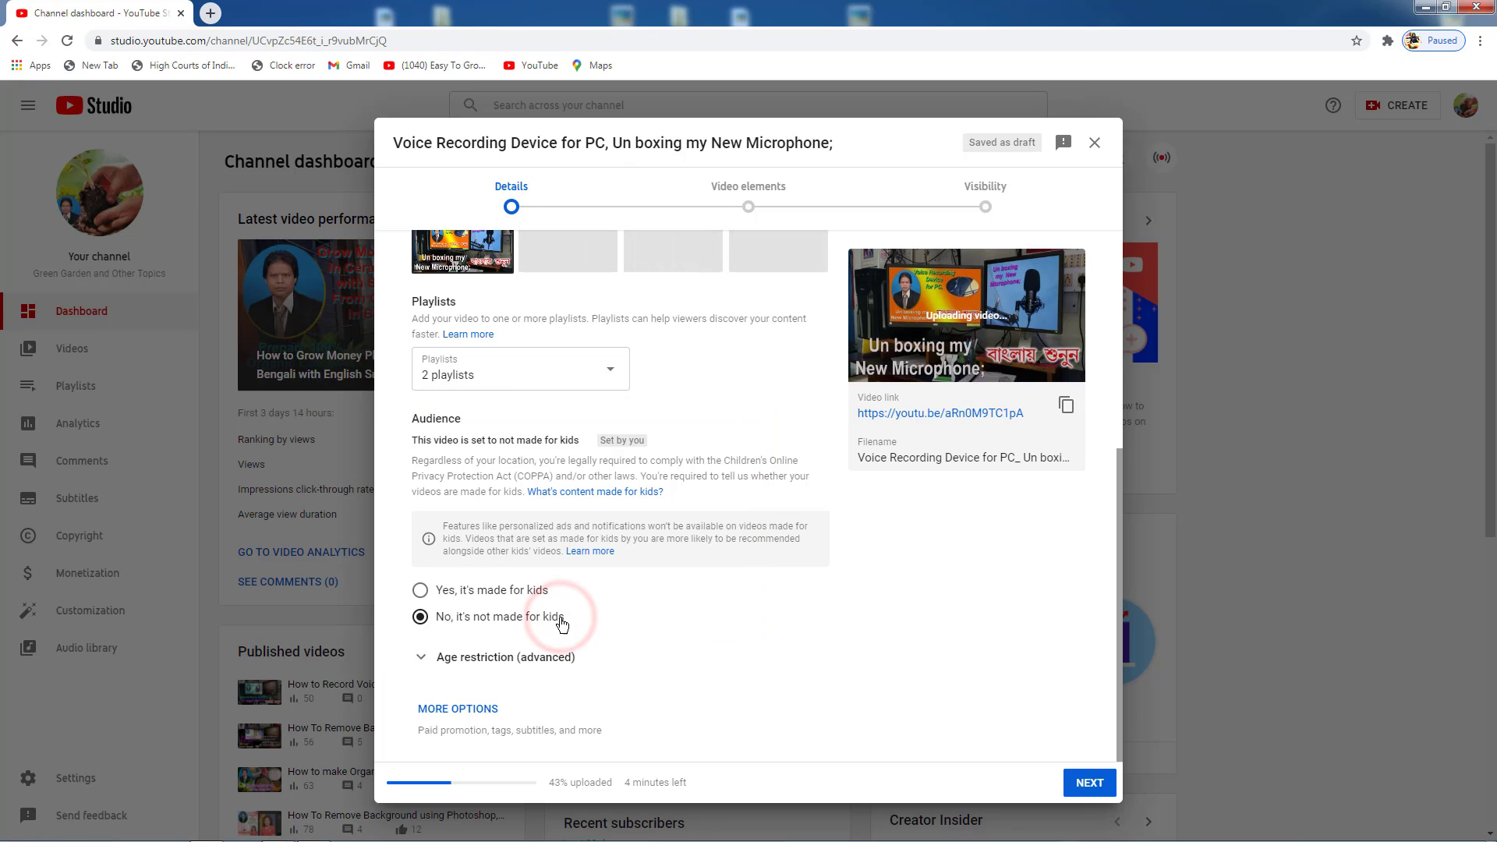
left_click(561, 616)
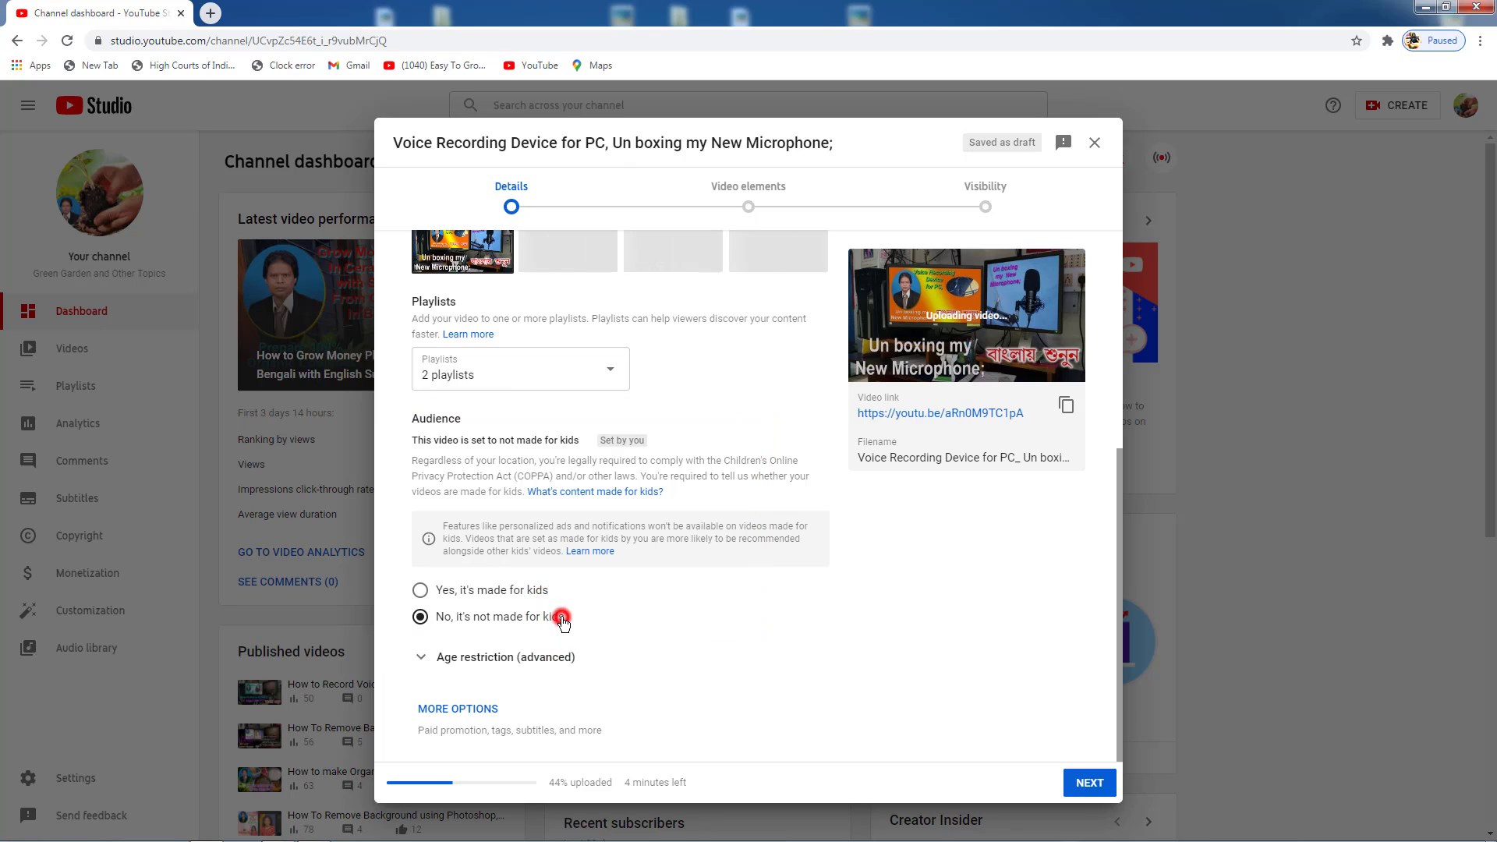
Show the video's additional options and fill in its tags with the full Tags list copied from the WriteUp document in Word
left_click(471, 711)
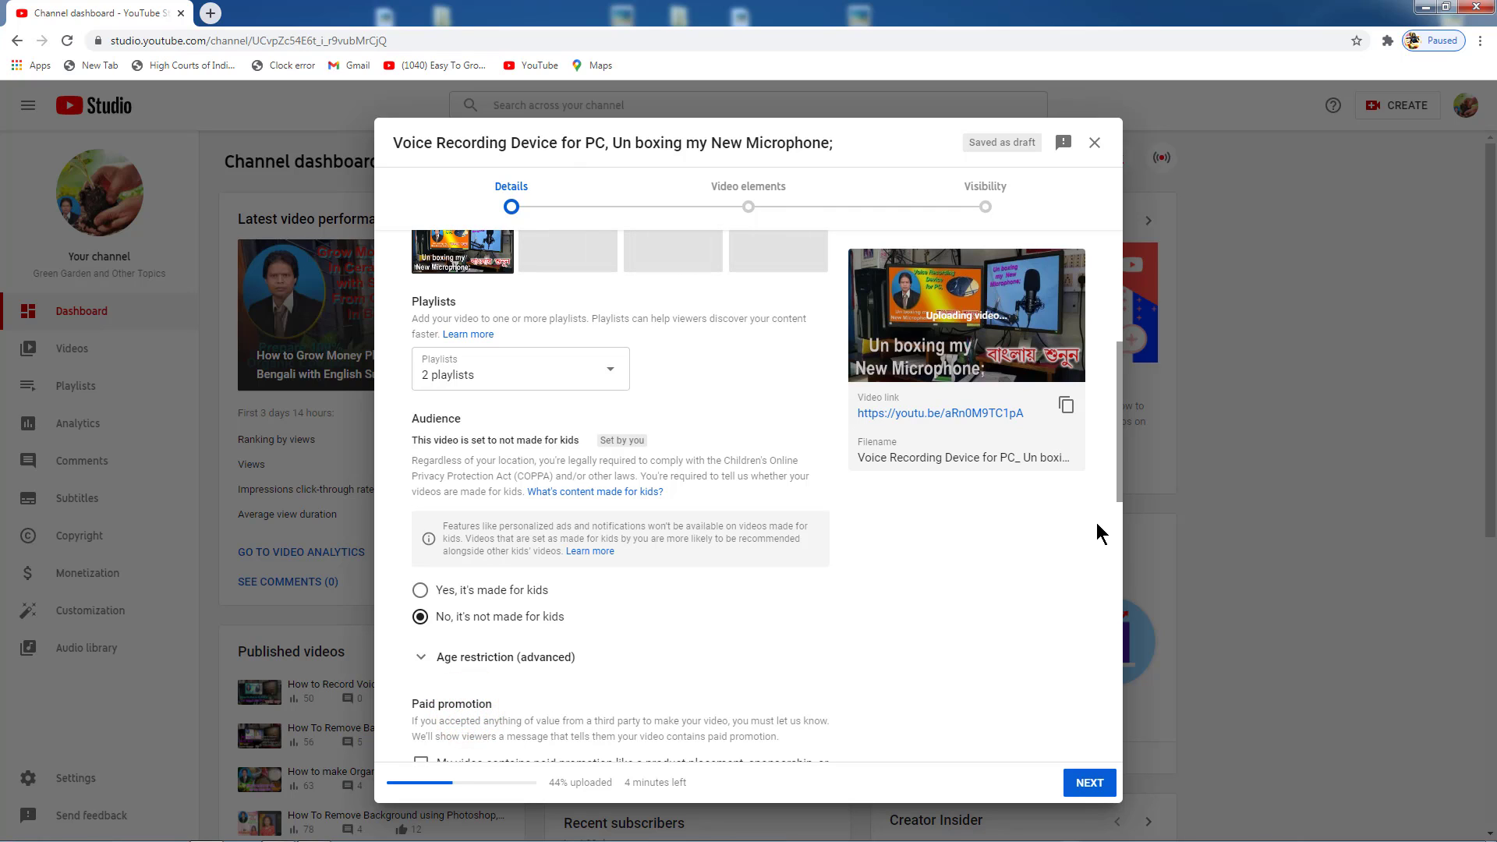
left_click_drag(1118, 484, 1111, 575)
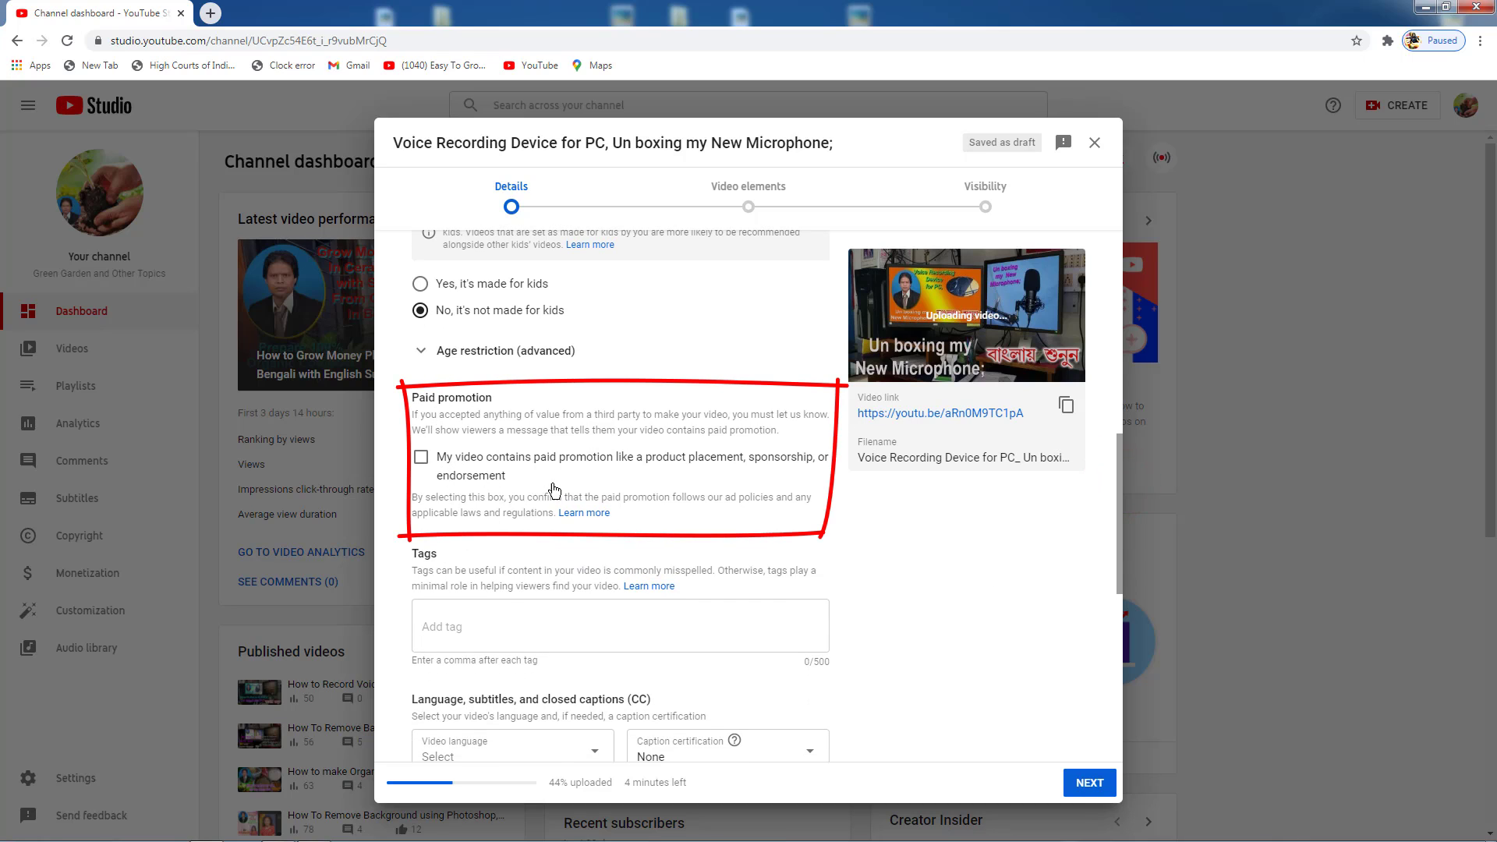
left_click(429, 624)
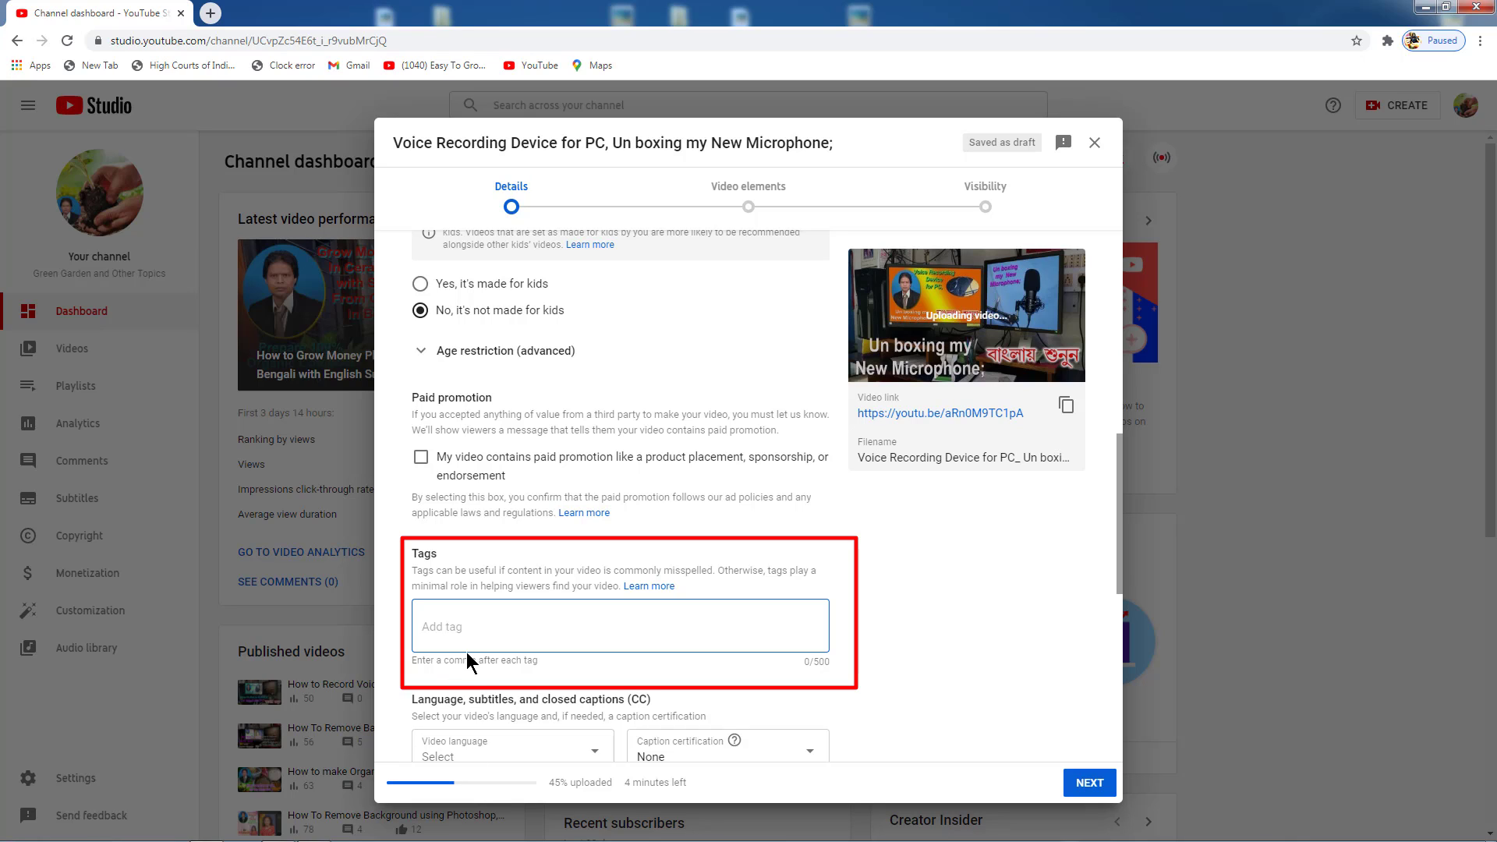
mouse_move(421, 839)
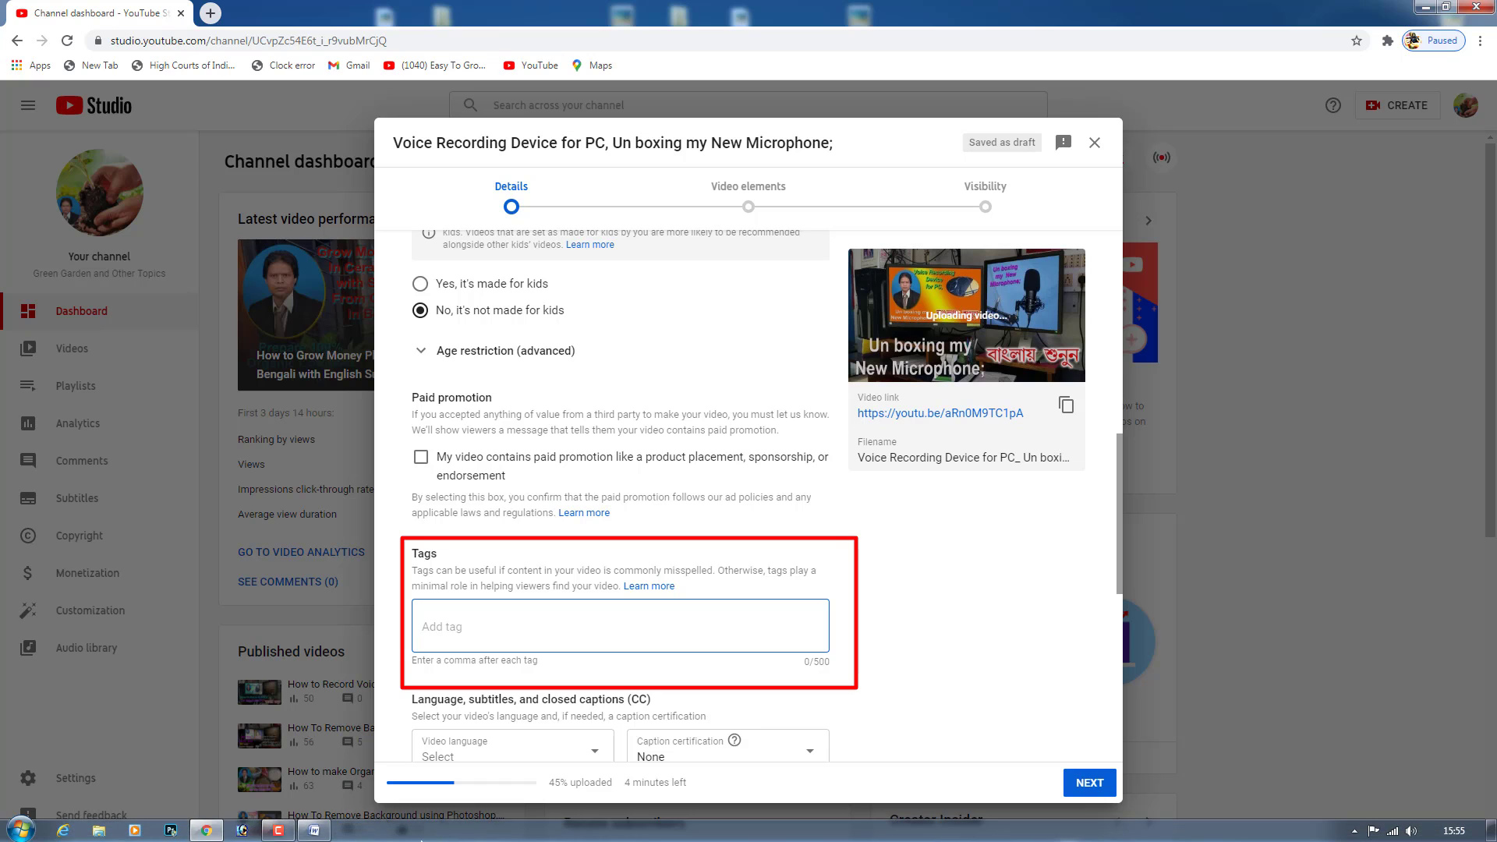
left_click(320, 833)
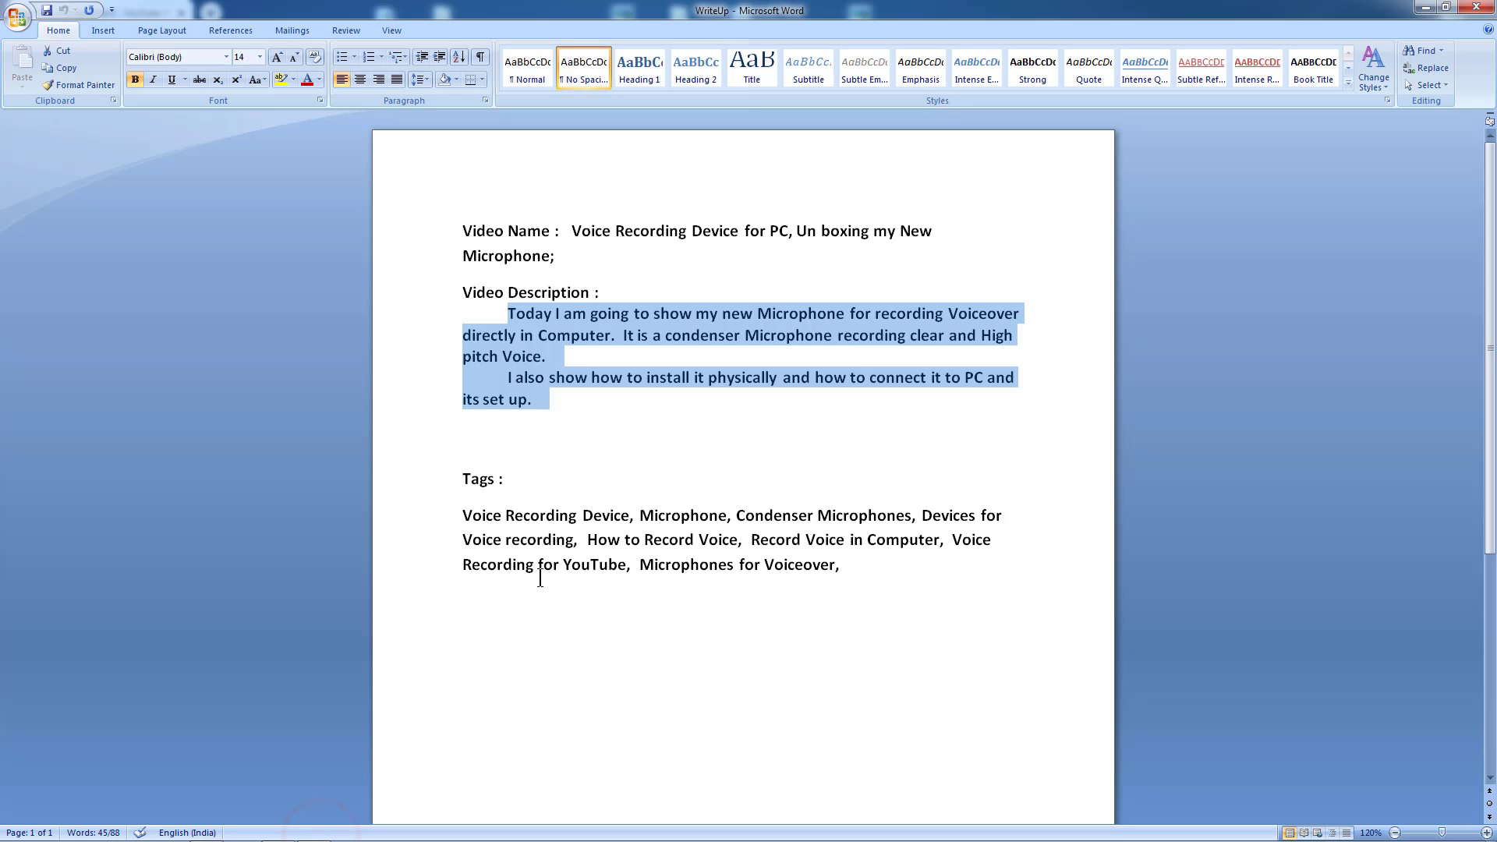
left_click_drag(458, 518, 844, 591)
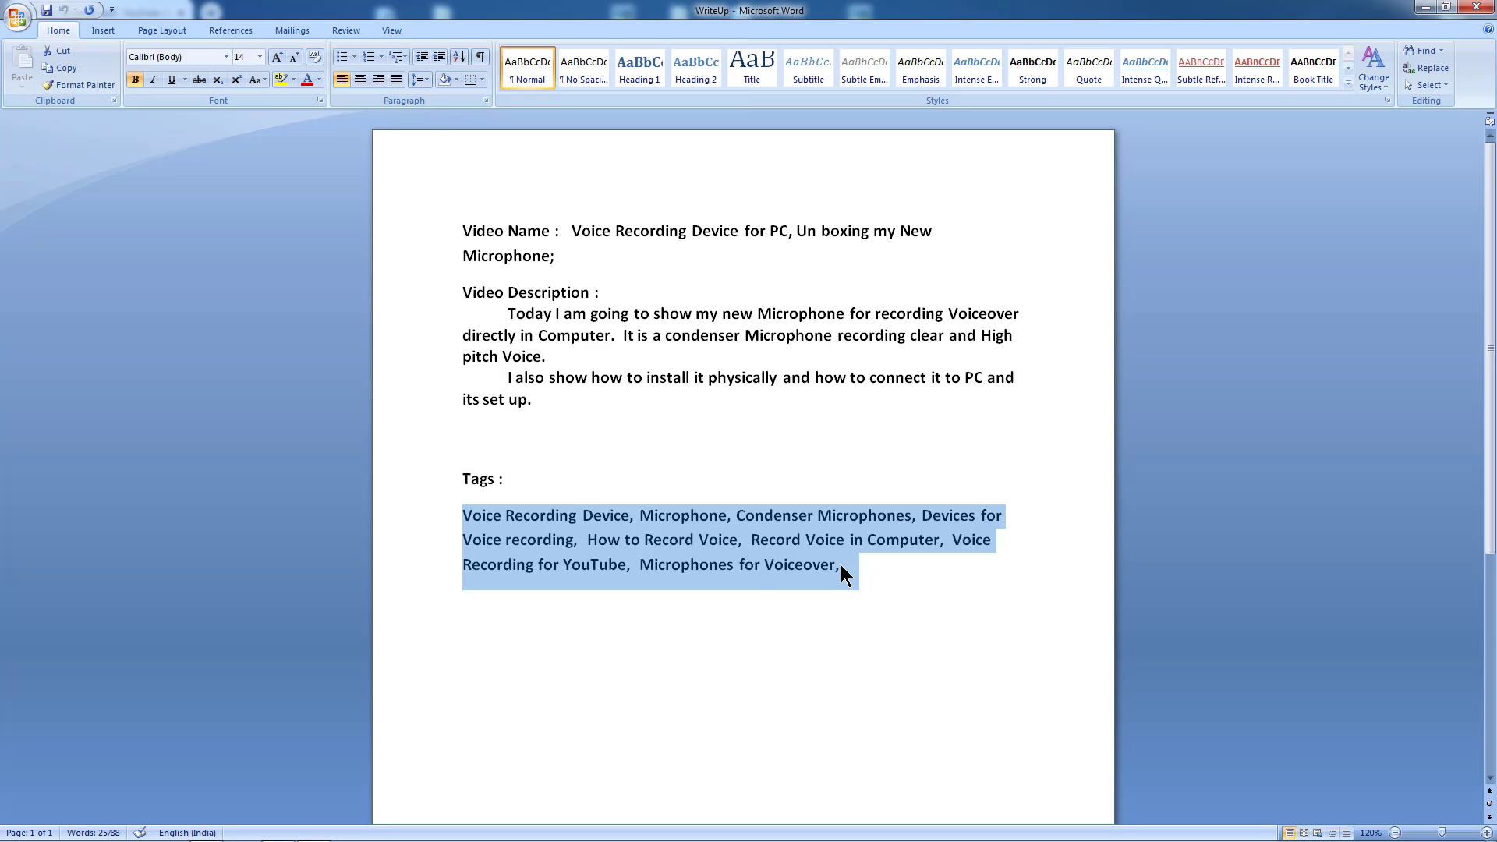
mouse_move(293, 831)
key("ctrl+c")
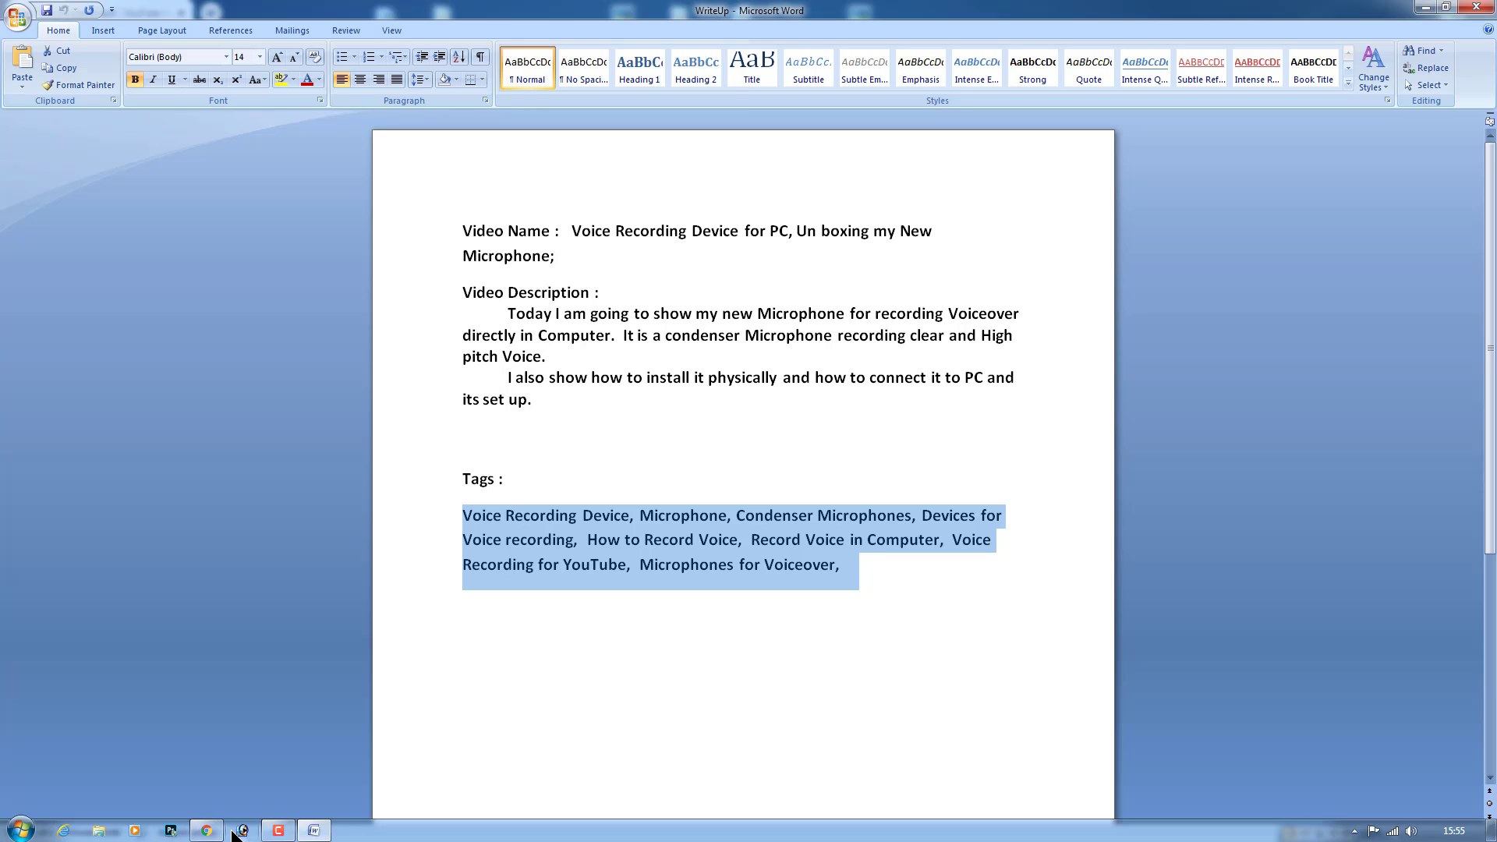
left_click(206, 831)
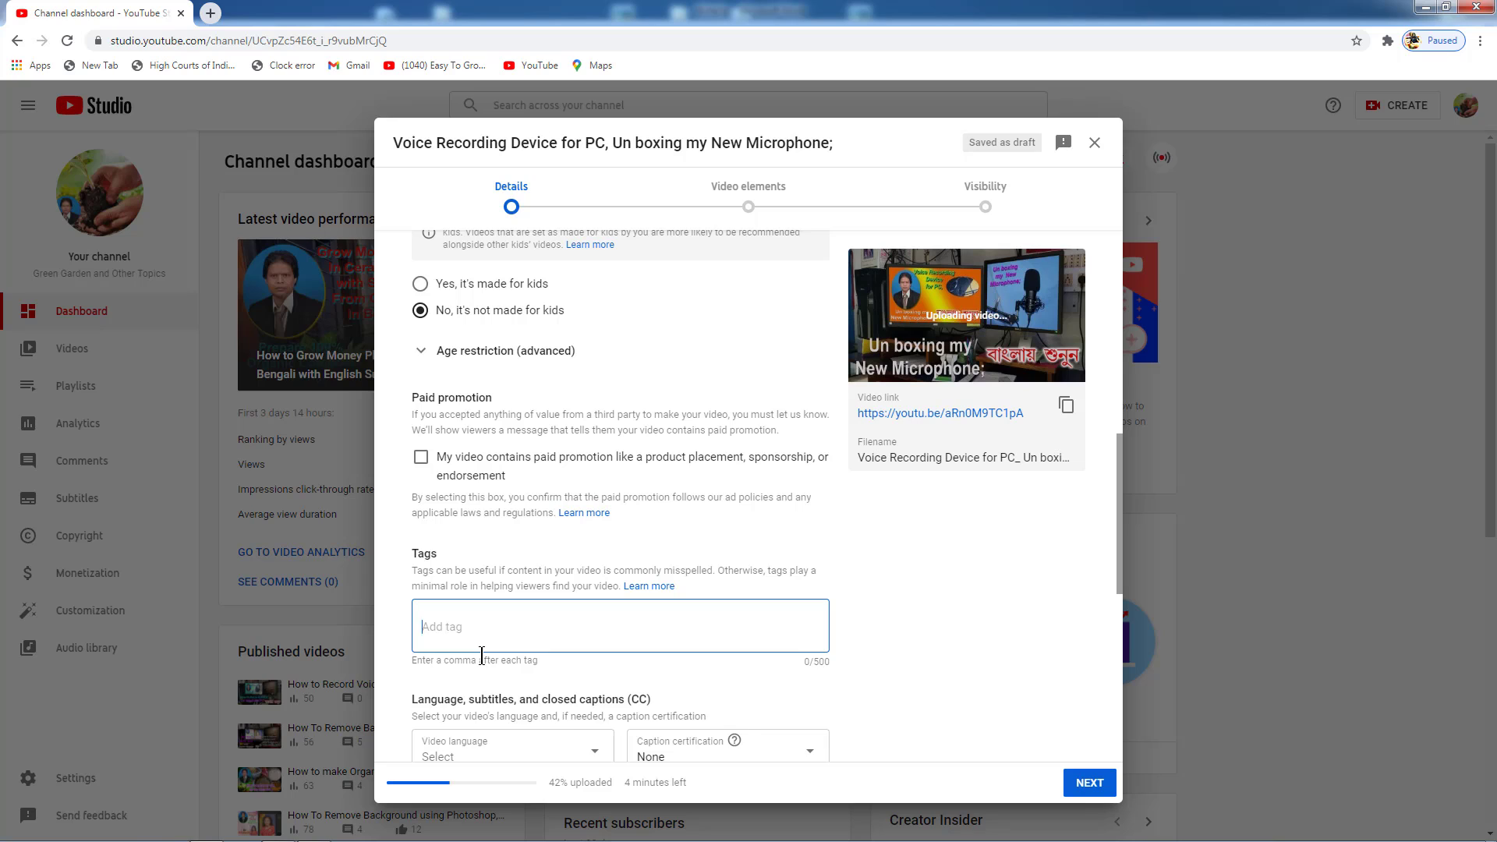
key("ctrl+v")
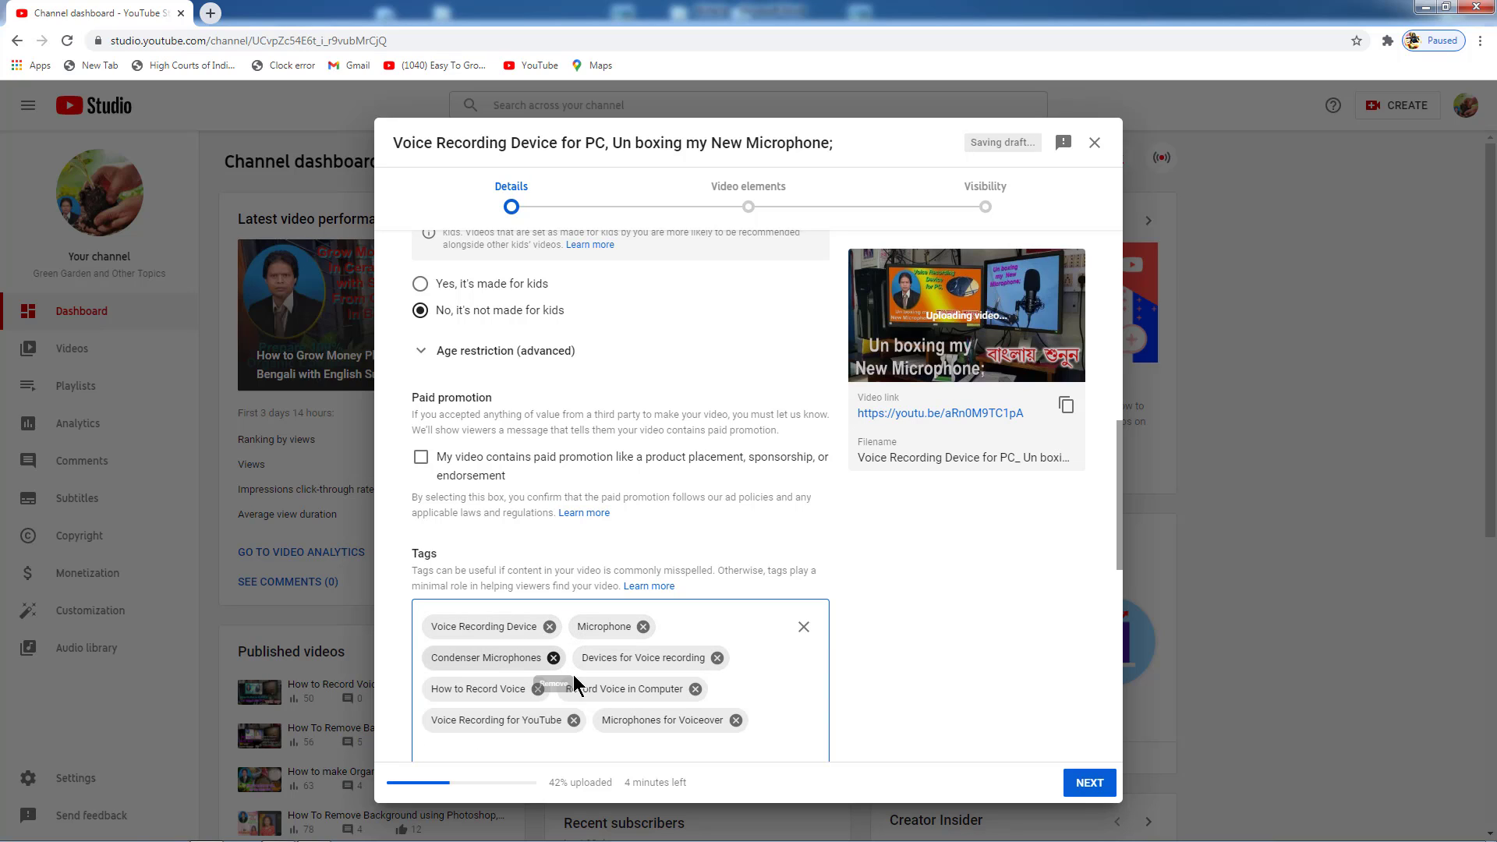
Set the video language to Bangla
left_click_drag(1119, 567, 1108, 653)
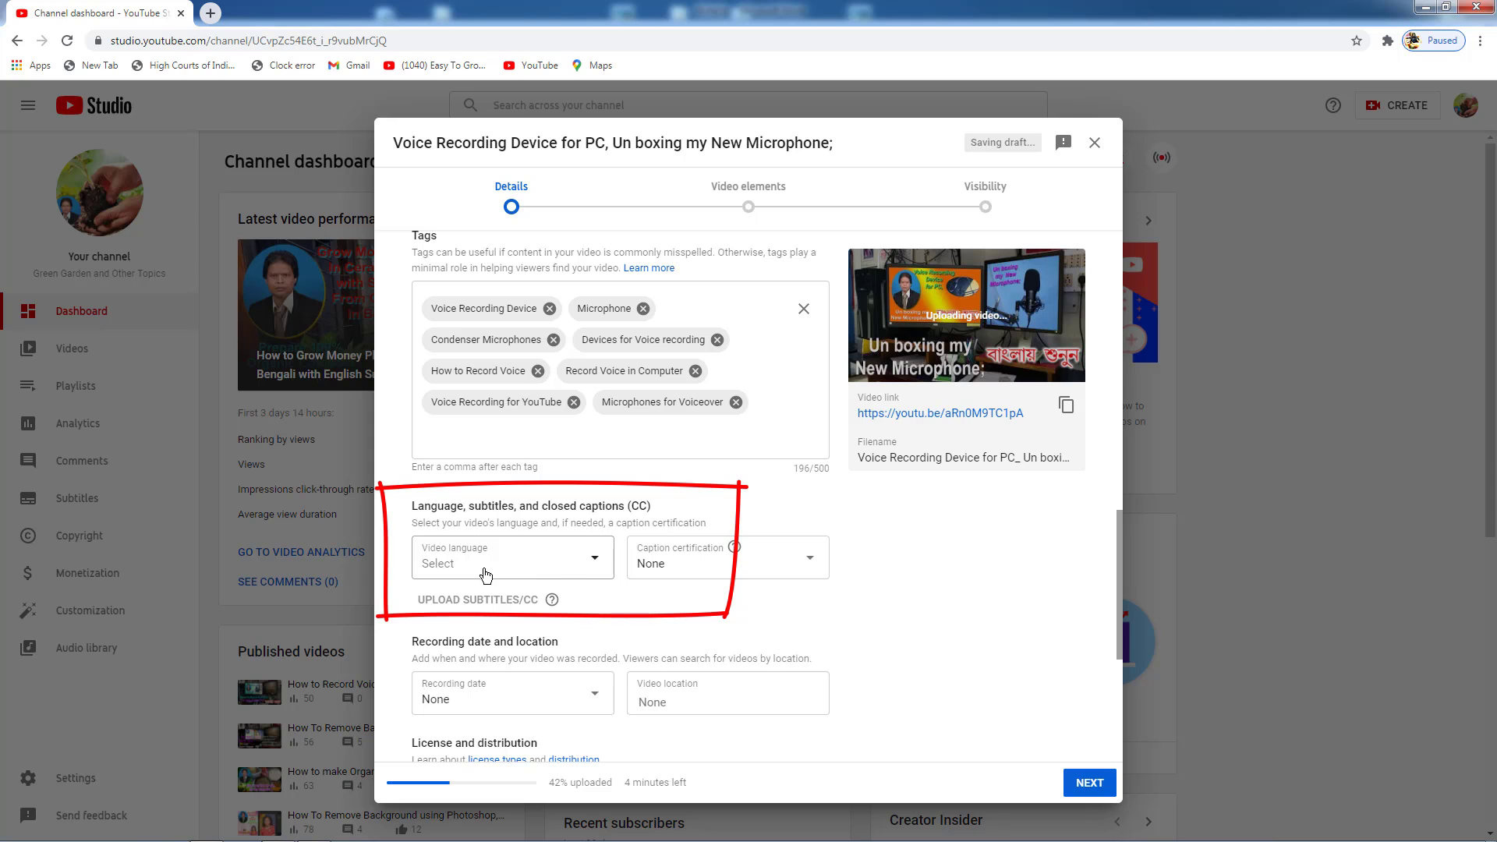
left_click(599, 567)
scroll(465, 152, "down", 4)
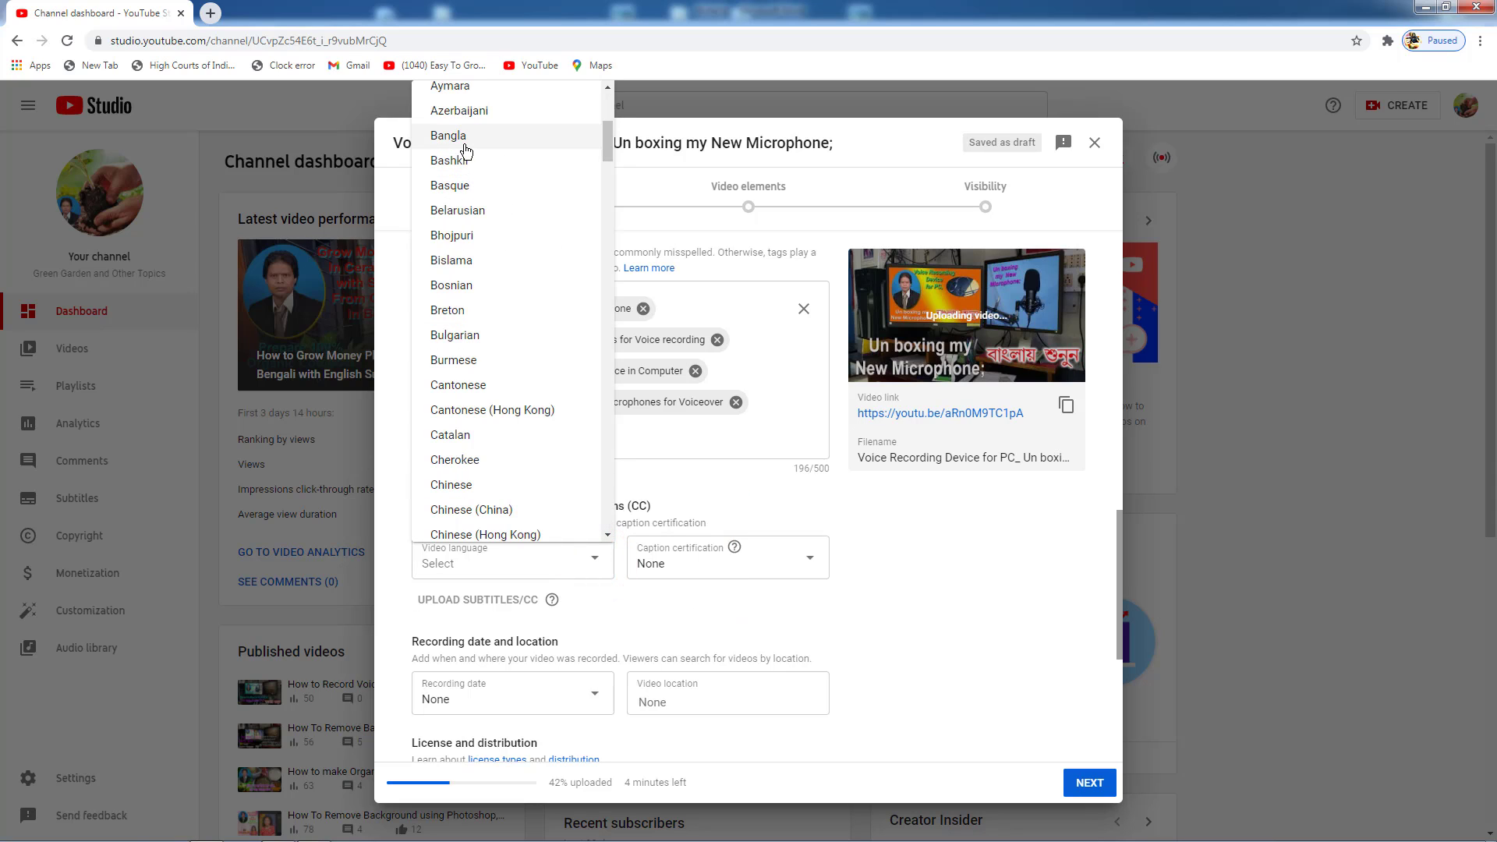
left_click(466, 138)
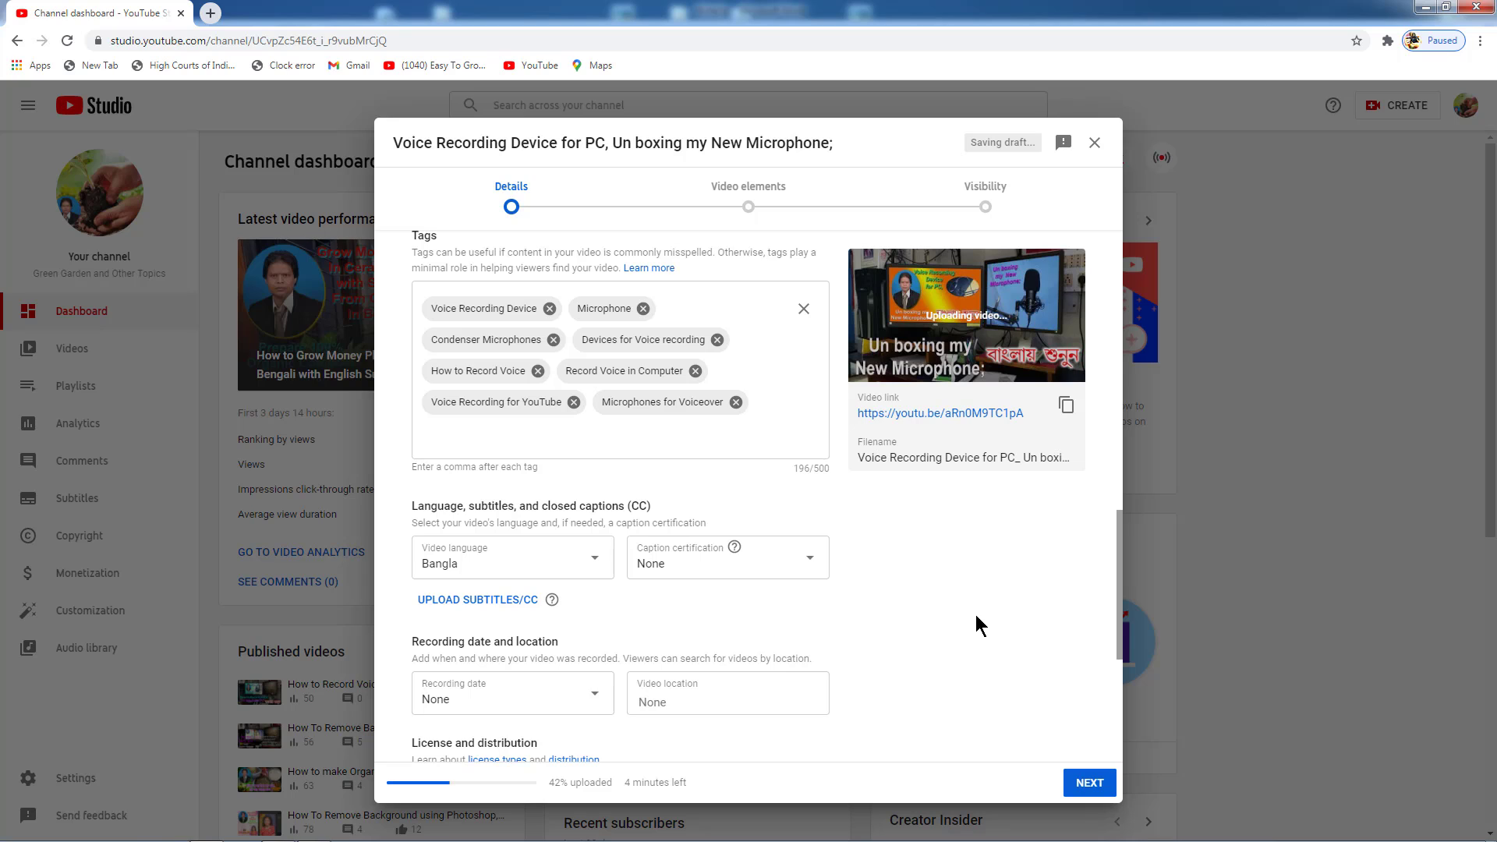
Set the video's comment visibility to "Allow all comments"
scroll(979, 616, "down", 1)
scroll(979, 616, "down", 1)
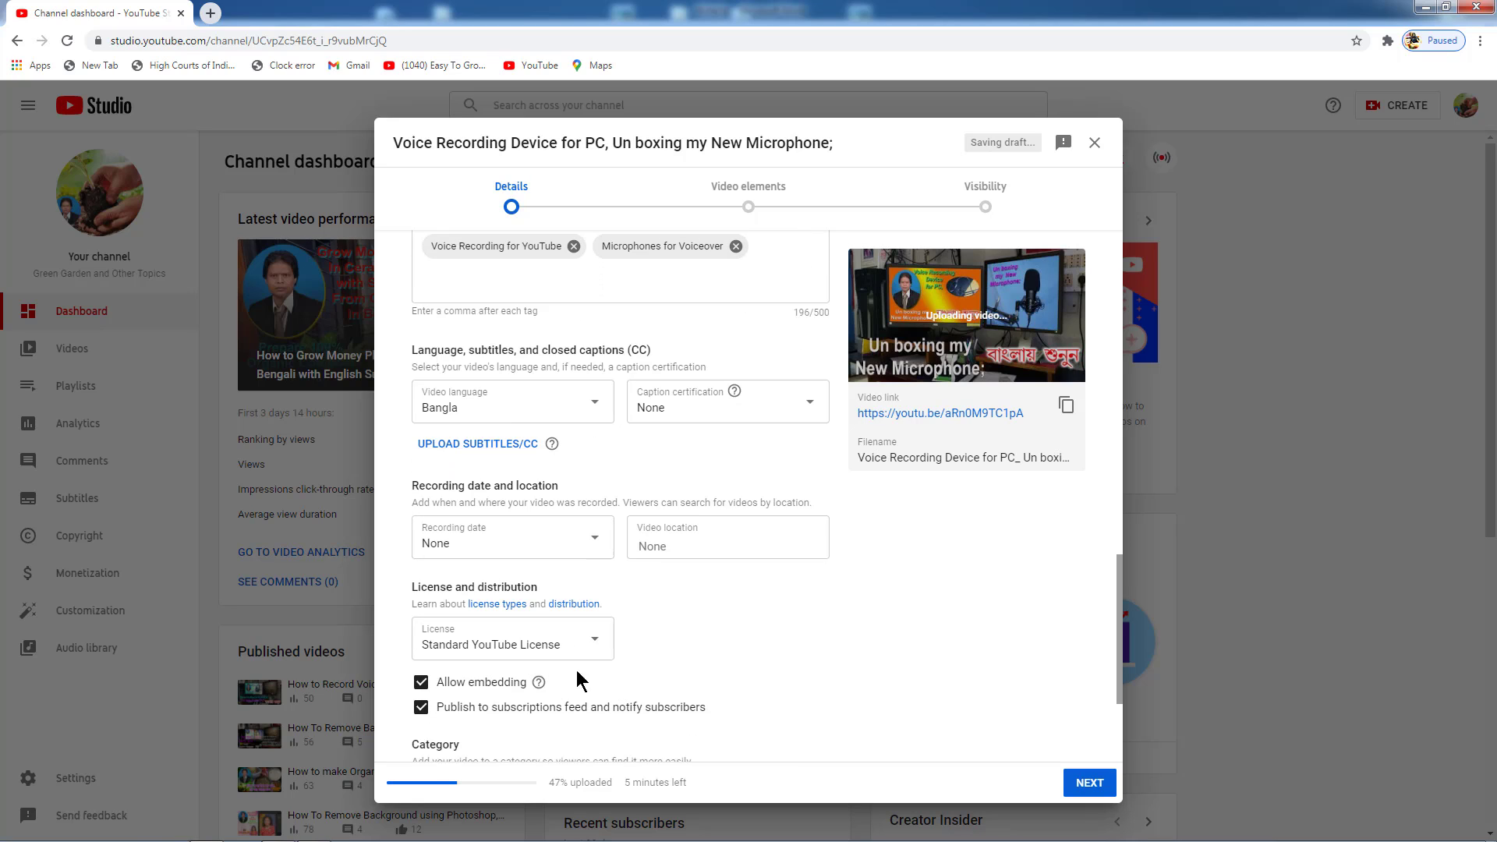
scroll(881, 644, "down", 1)
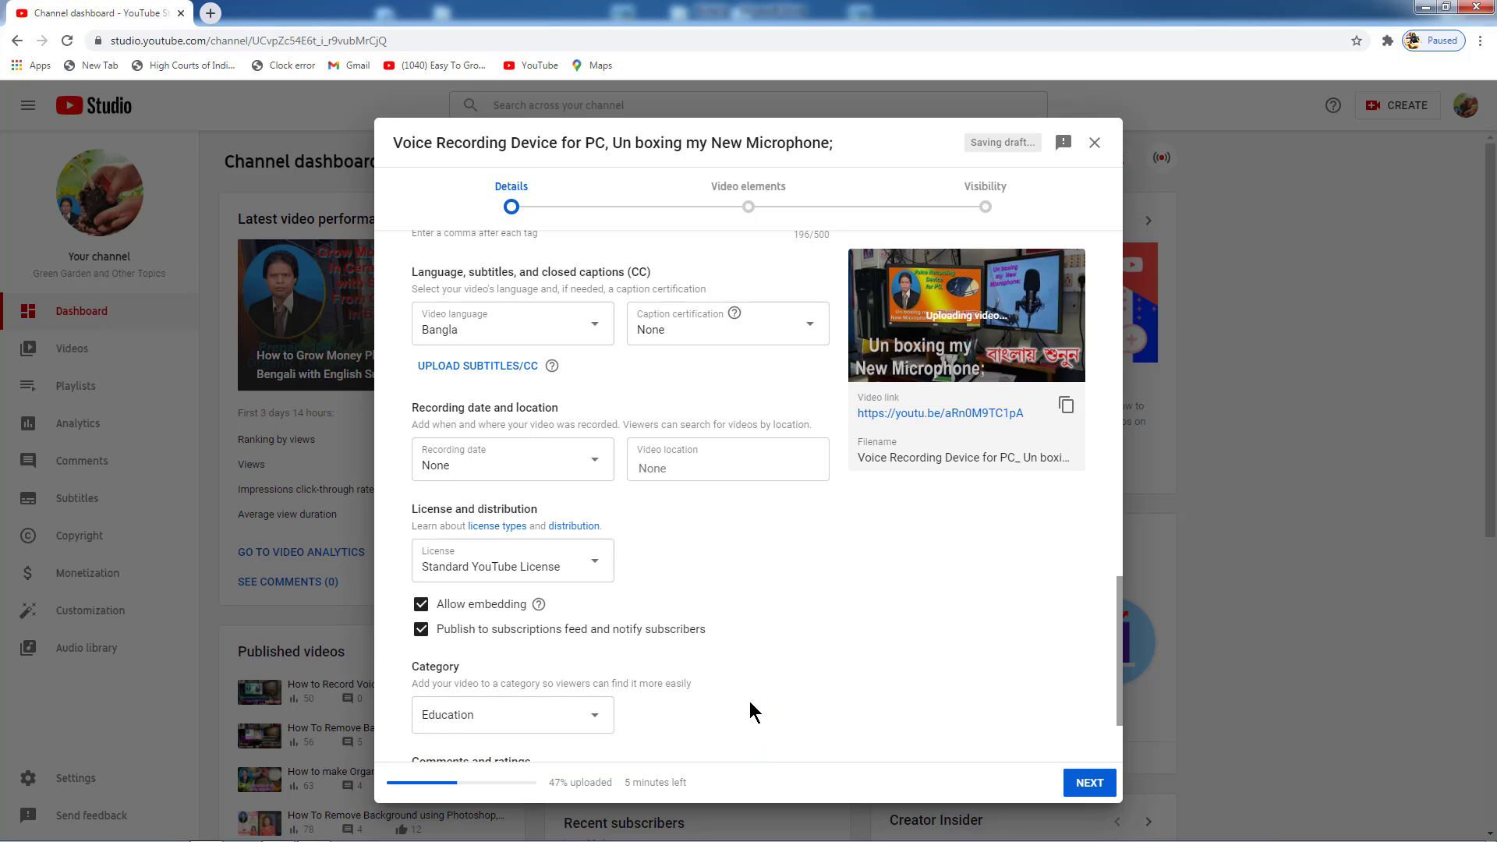
scroll(750, 708, "down", 1)
scroll(784, 662, "down", 1)
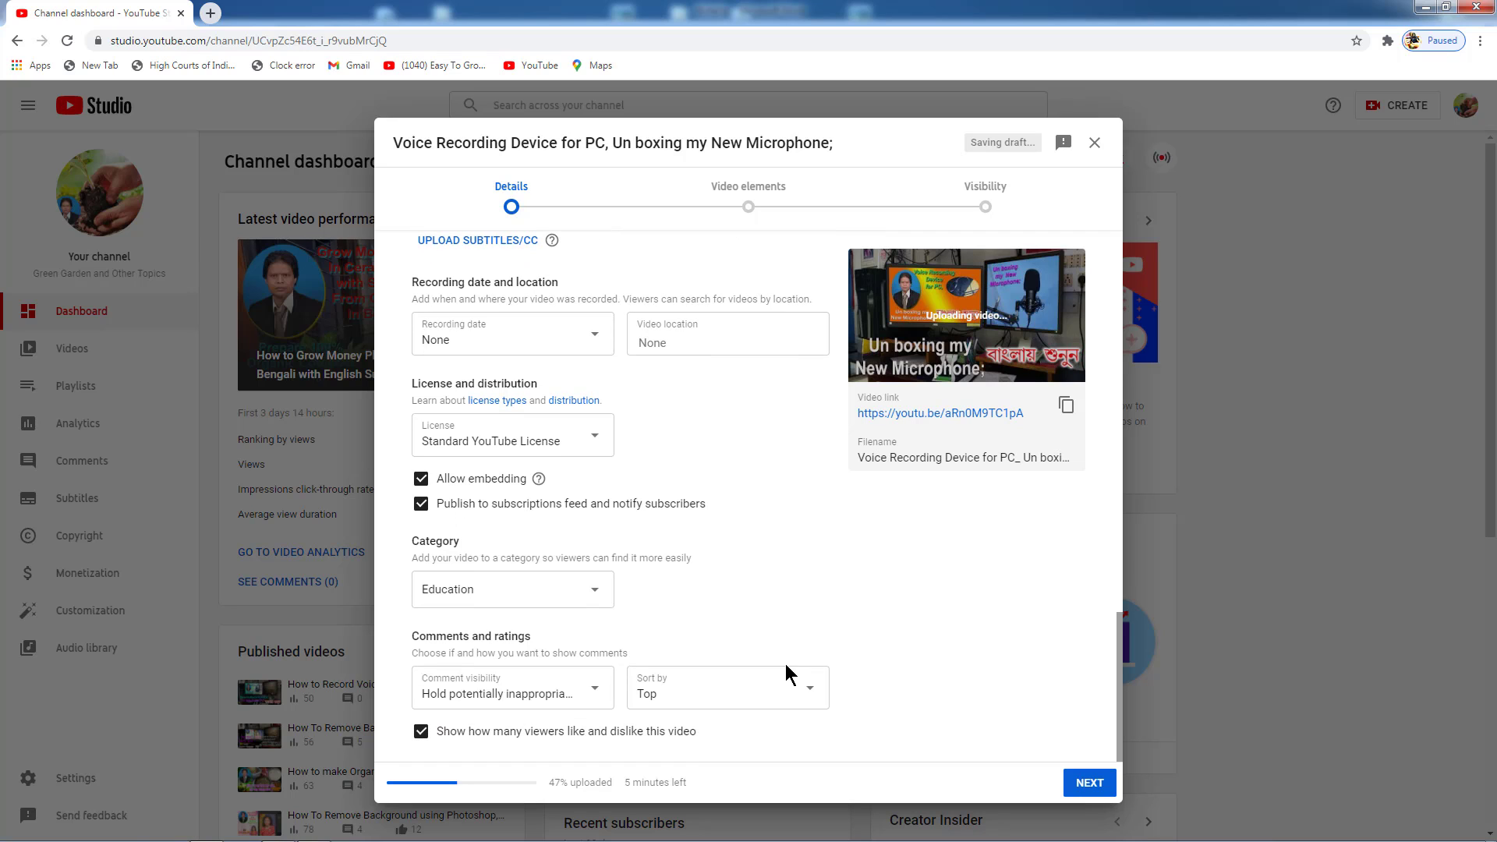
left_click(593, 690)
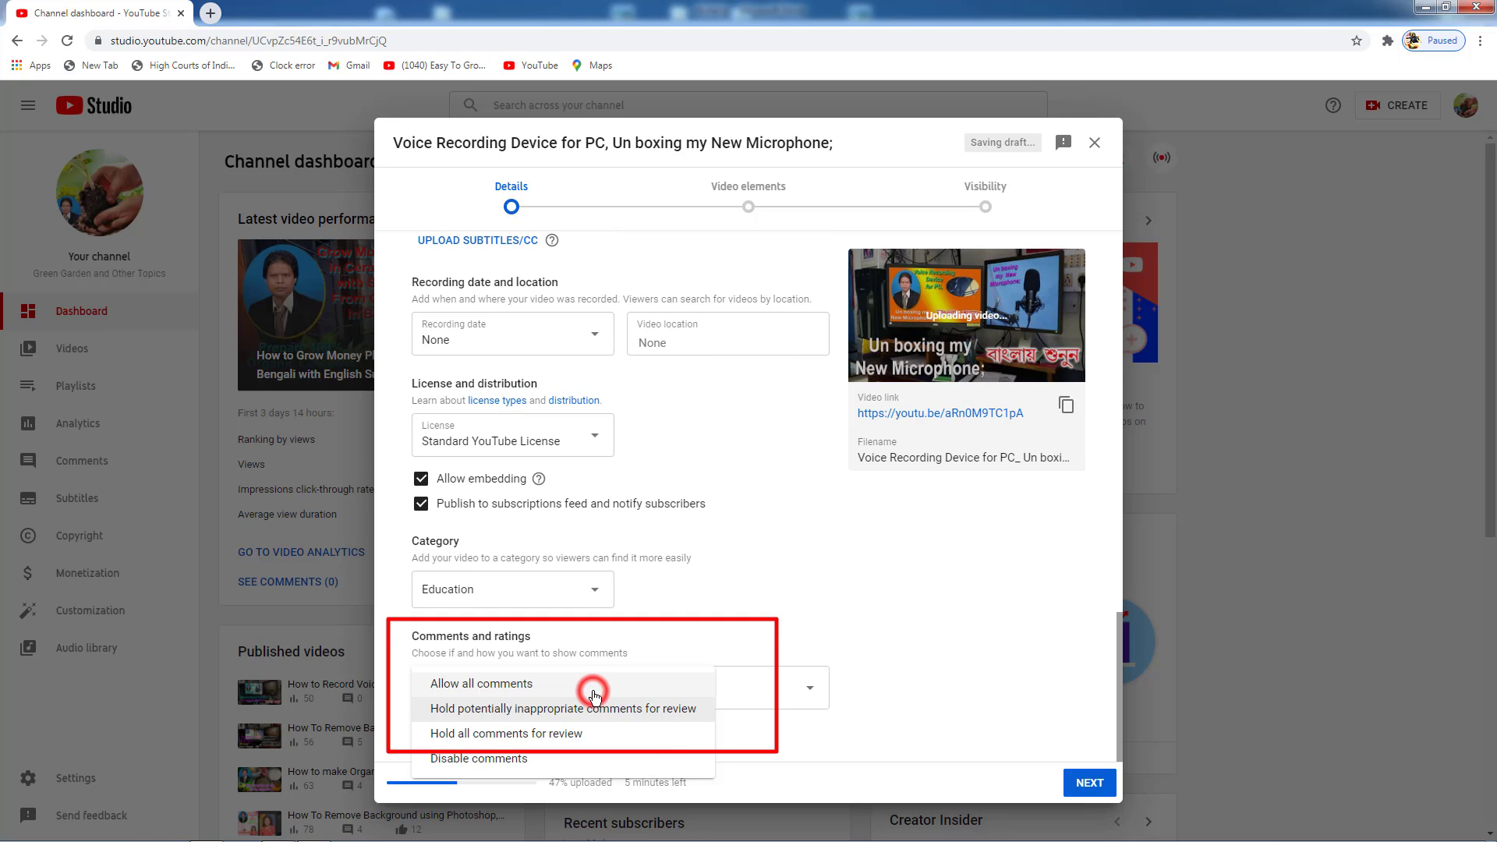
left_click(516, 686)
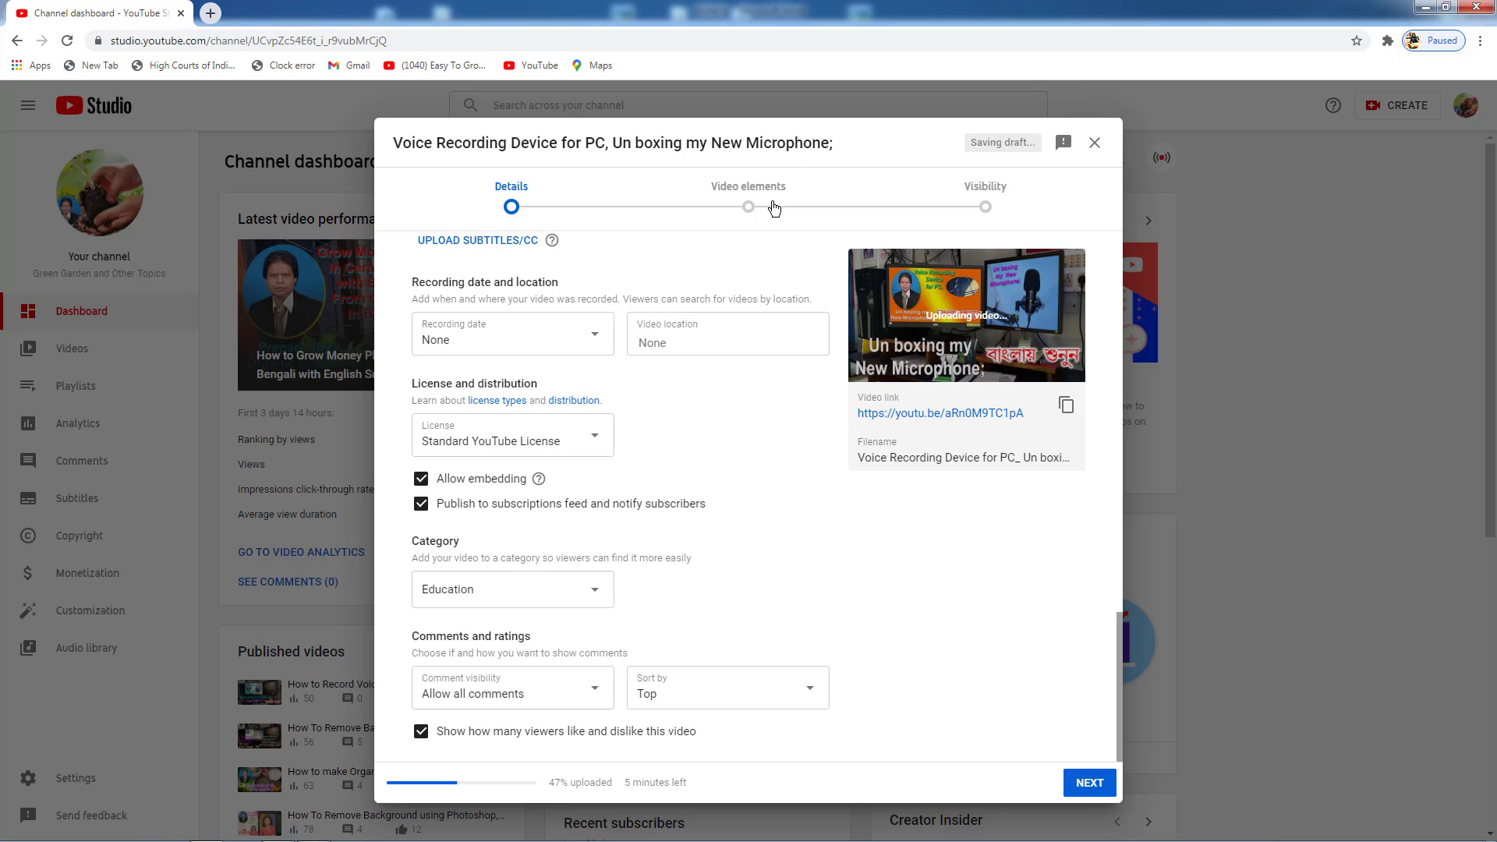
Skip the video elements, set the visibility to Public as an instant Premiere, and publish the video
left_click(1089, 783)
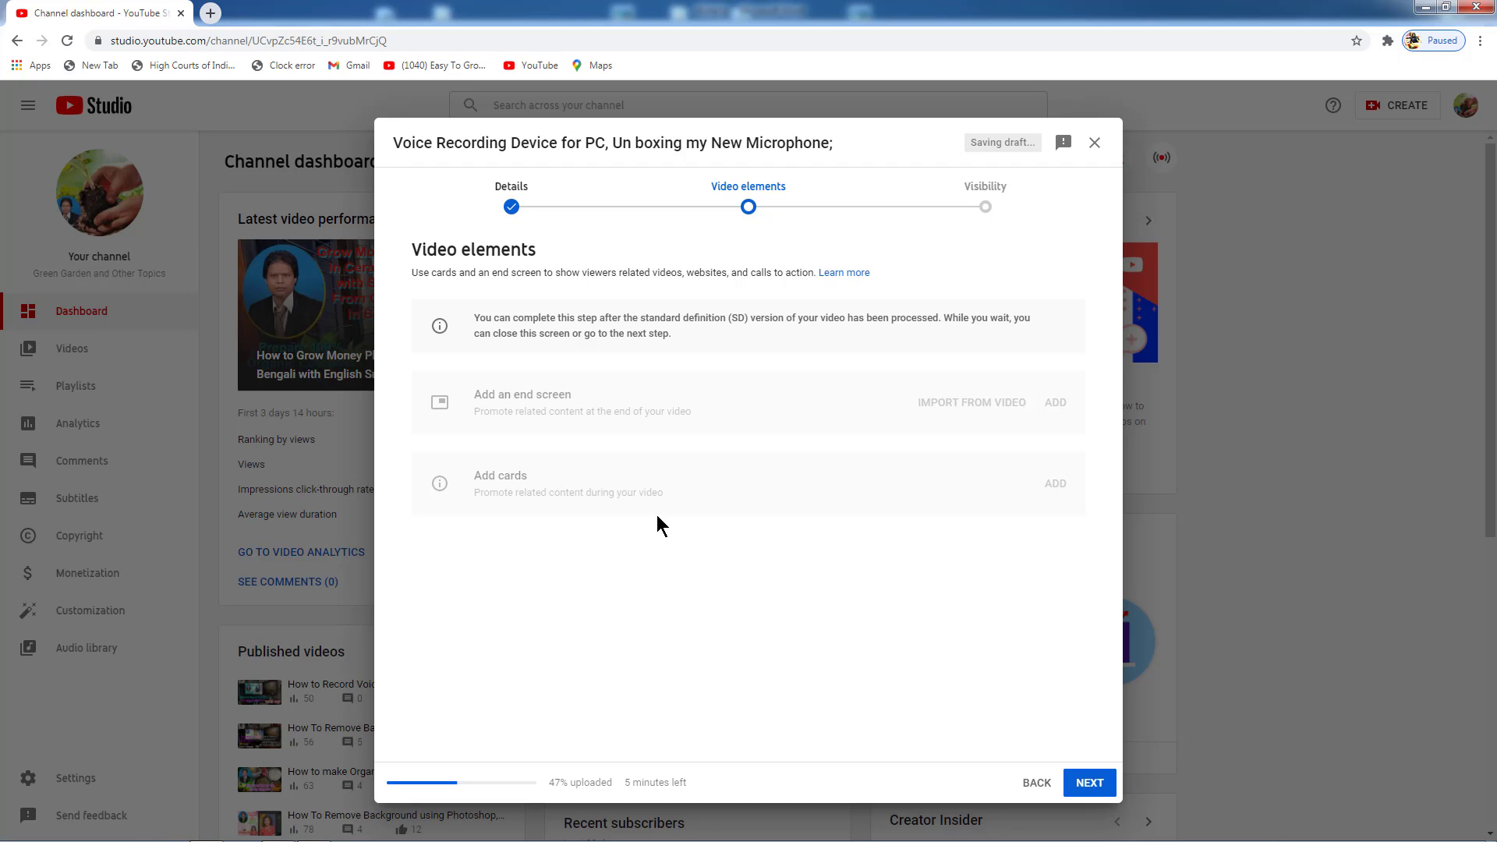
left_click(1090, 782)
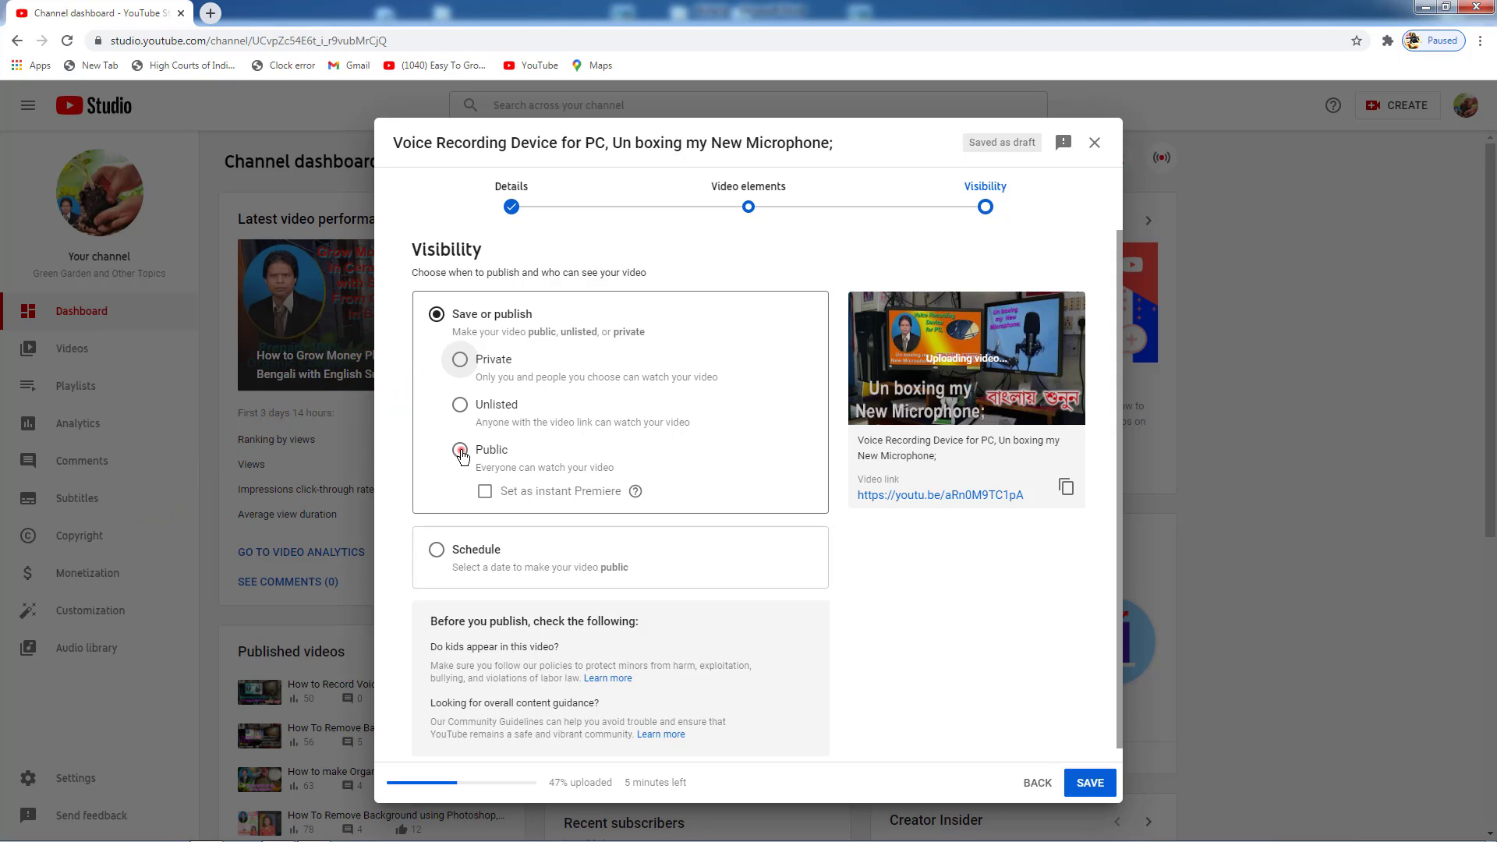
left_click(460, 450)
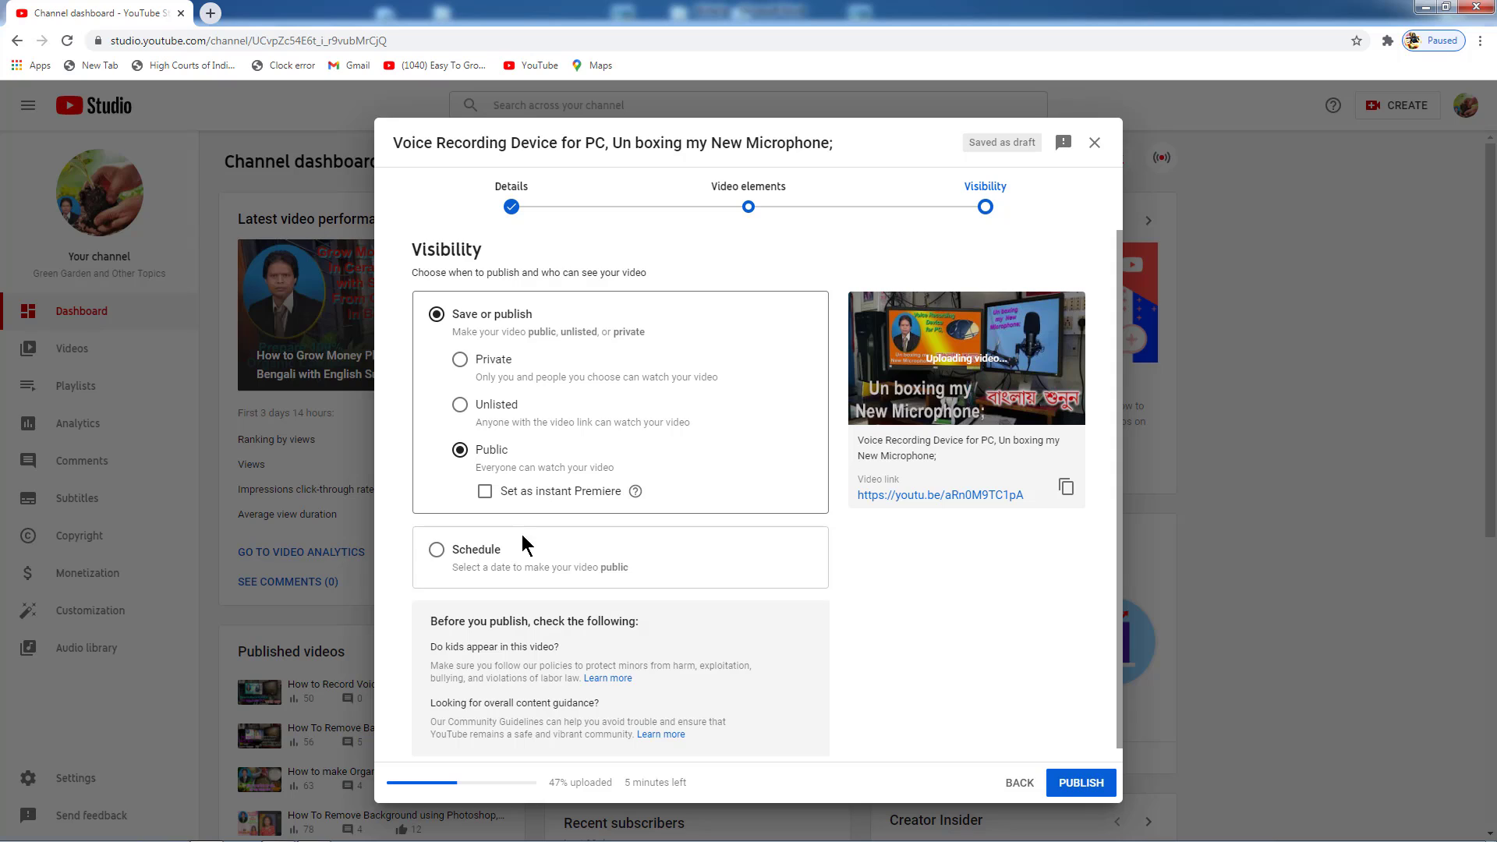
left_click(485, 493)
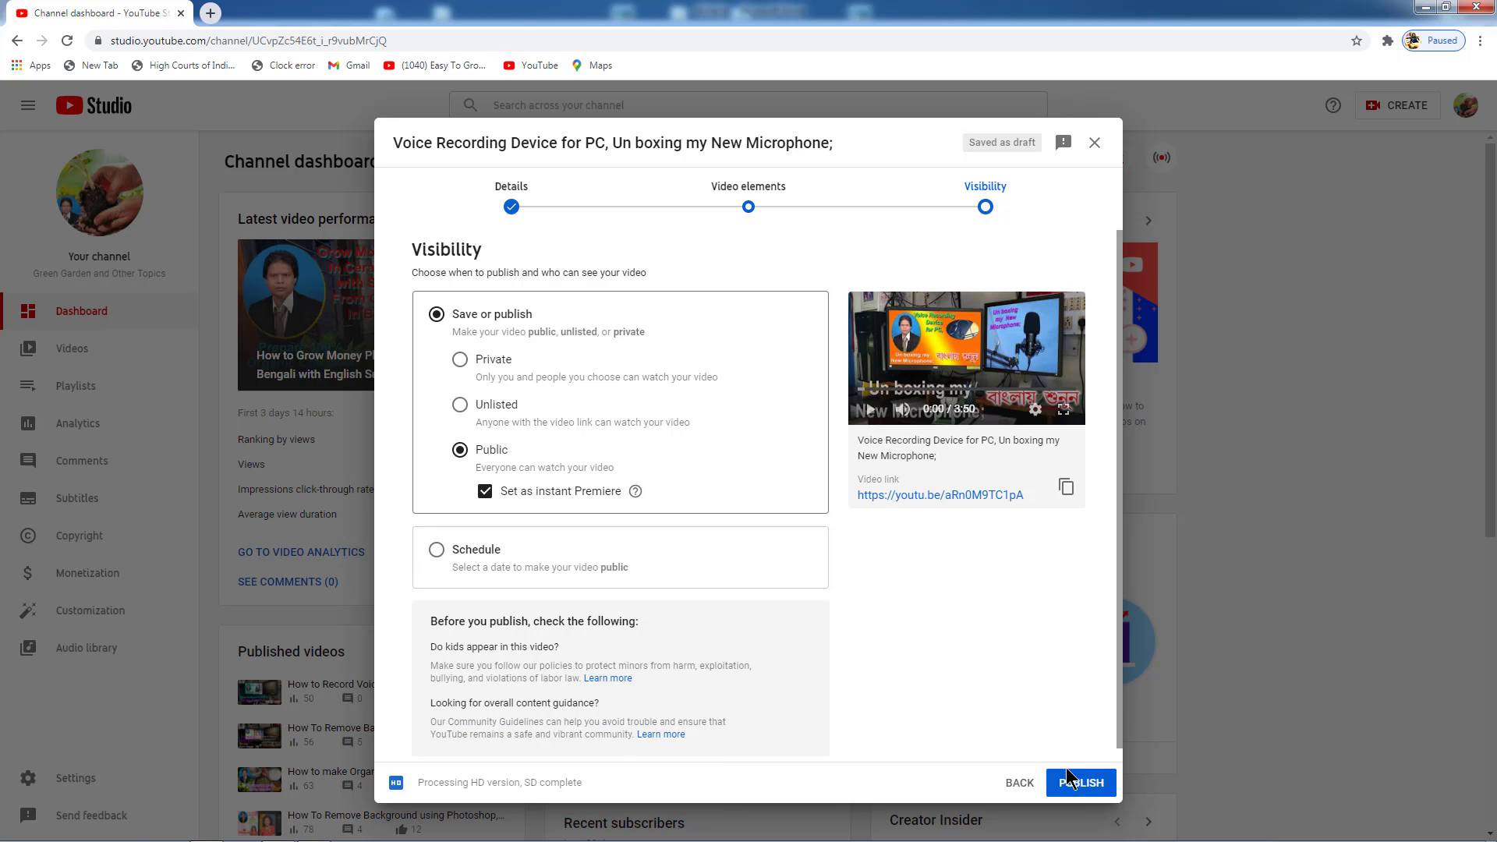
left_click(1081, 782)
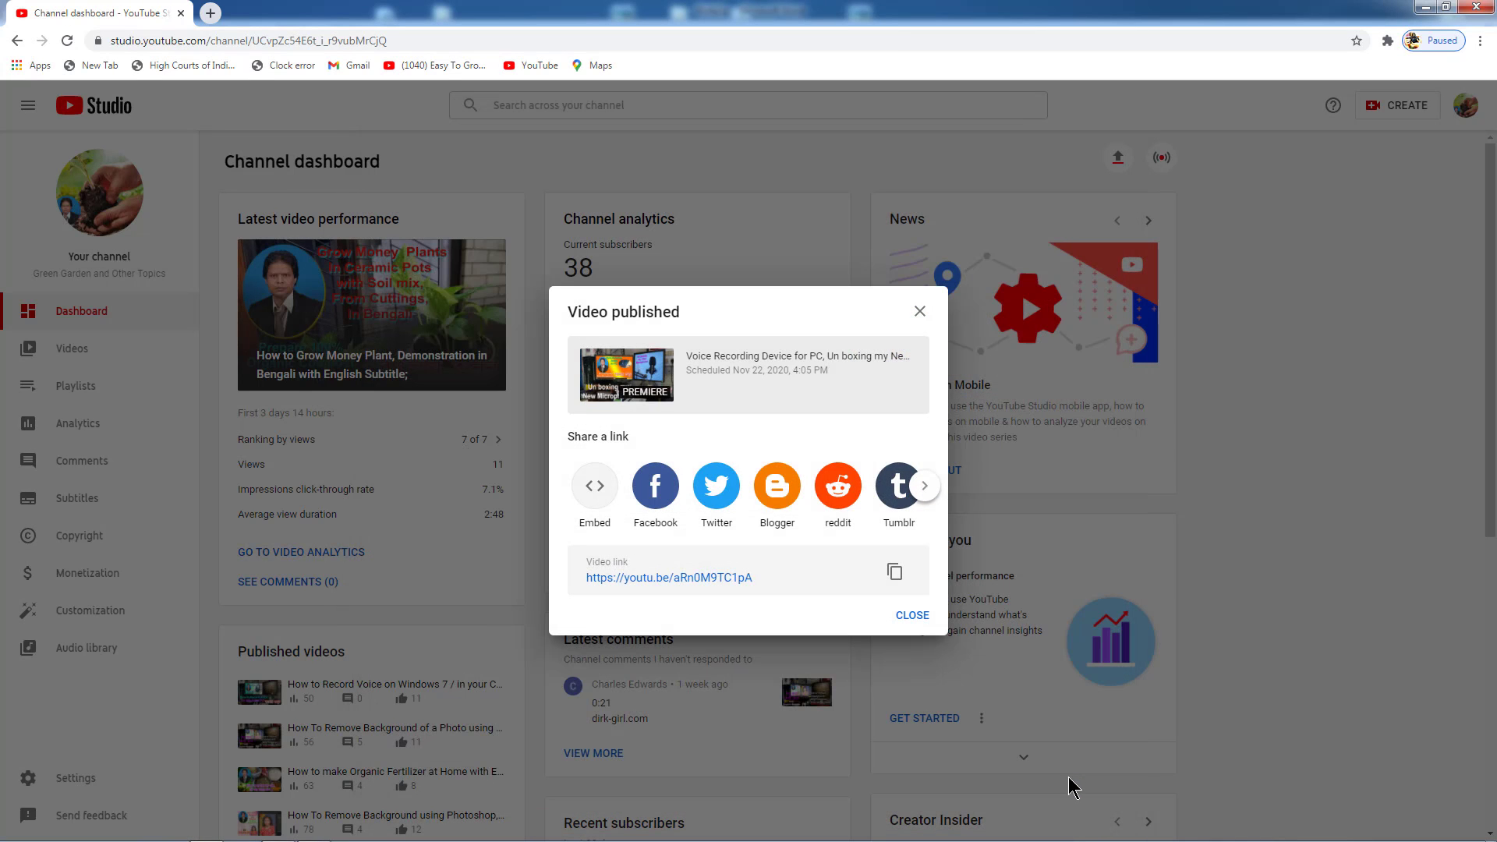
Open the Facebook share form for the published video, check its News Feed audience choices, and leave without posting
left_click(658, 491)
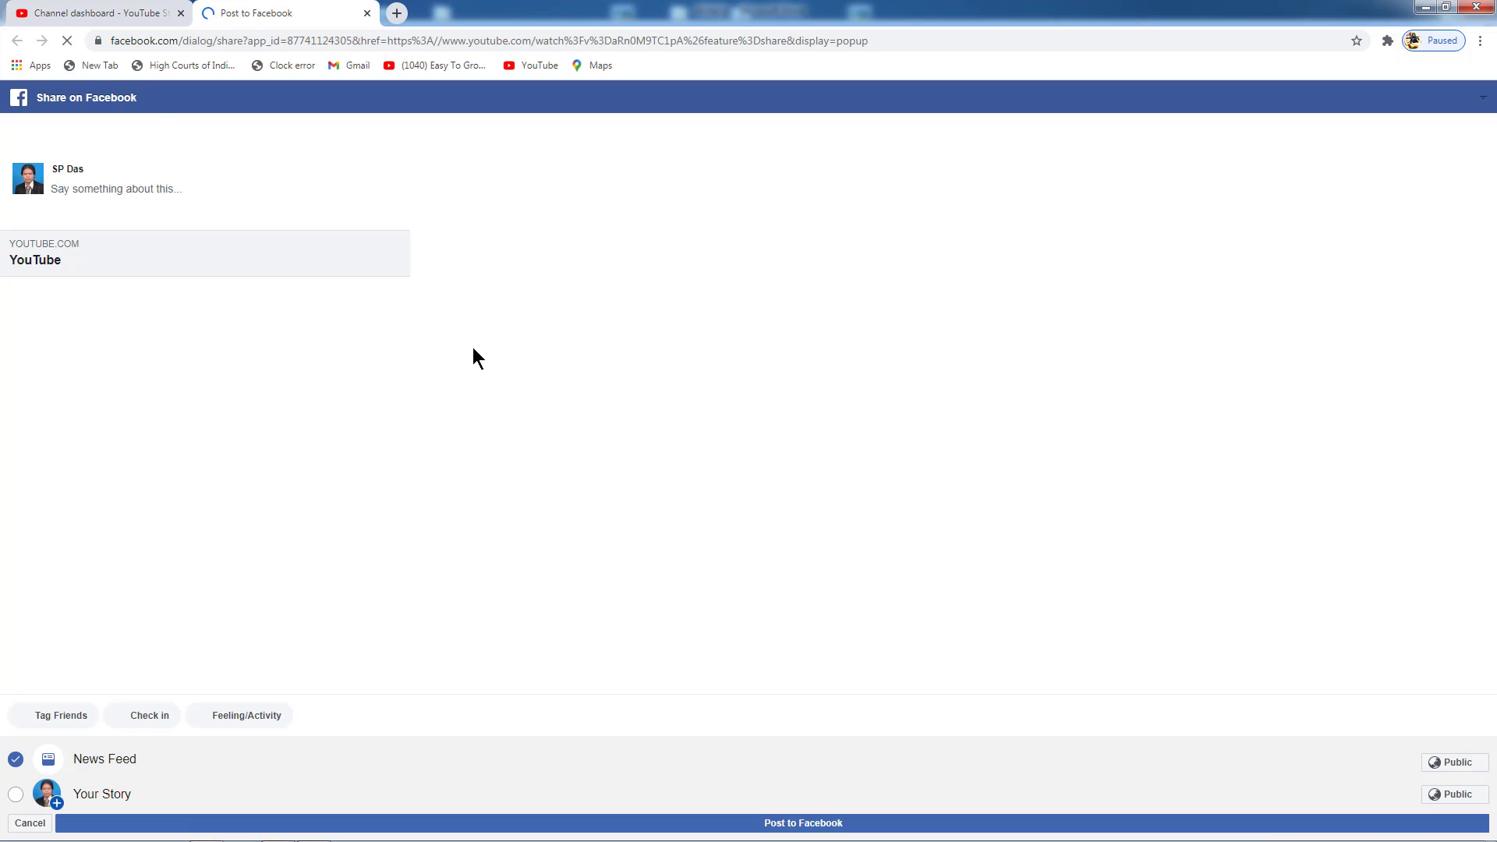
left_click(1464, 772)
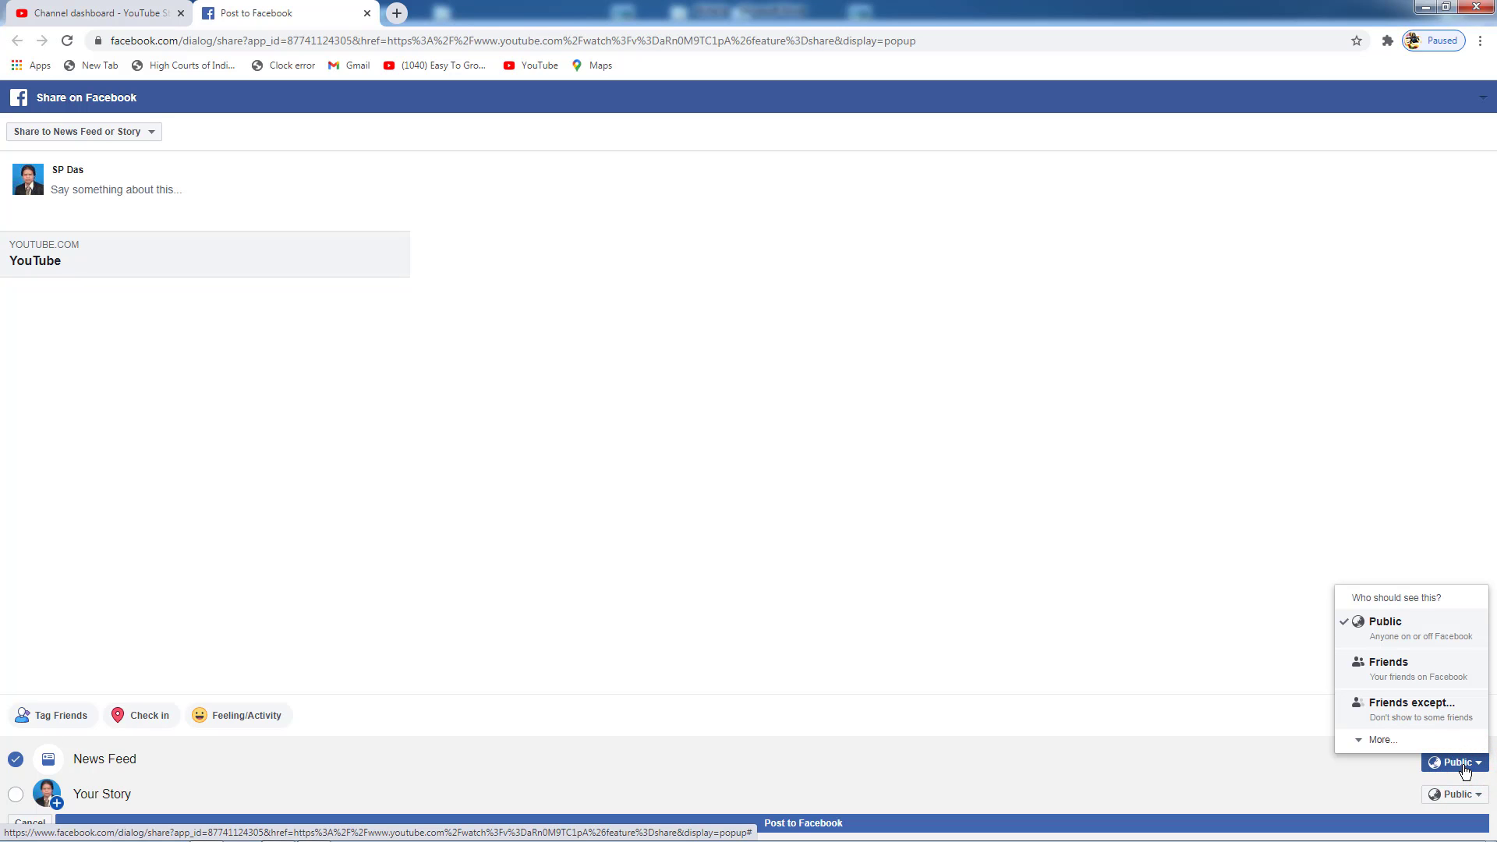
left_click(1464, 771)
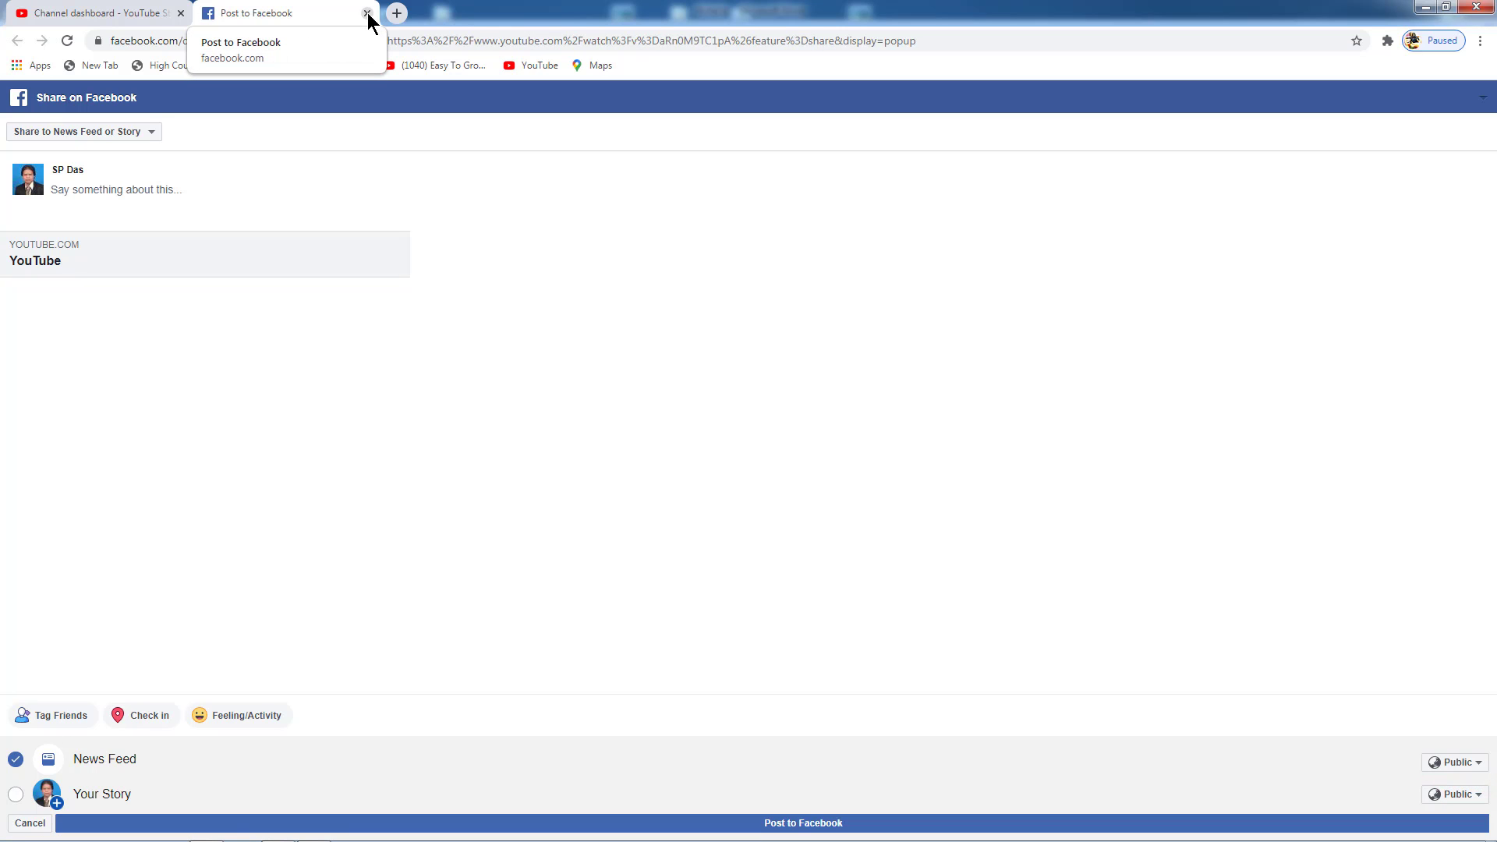
left_click(367, 14)
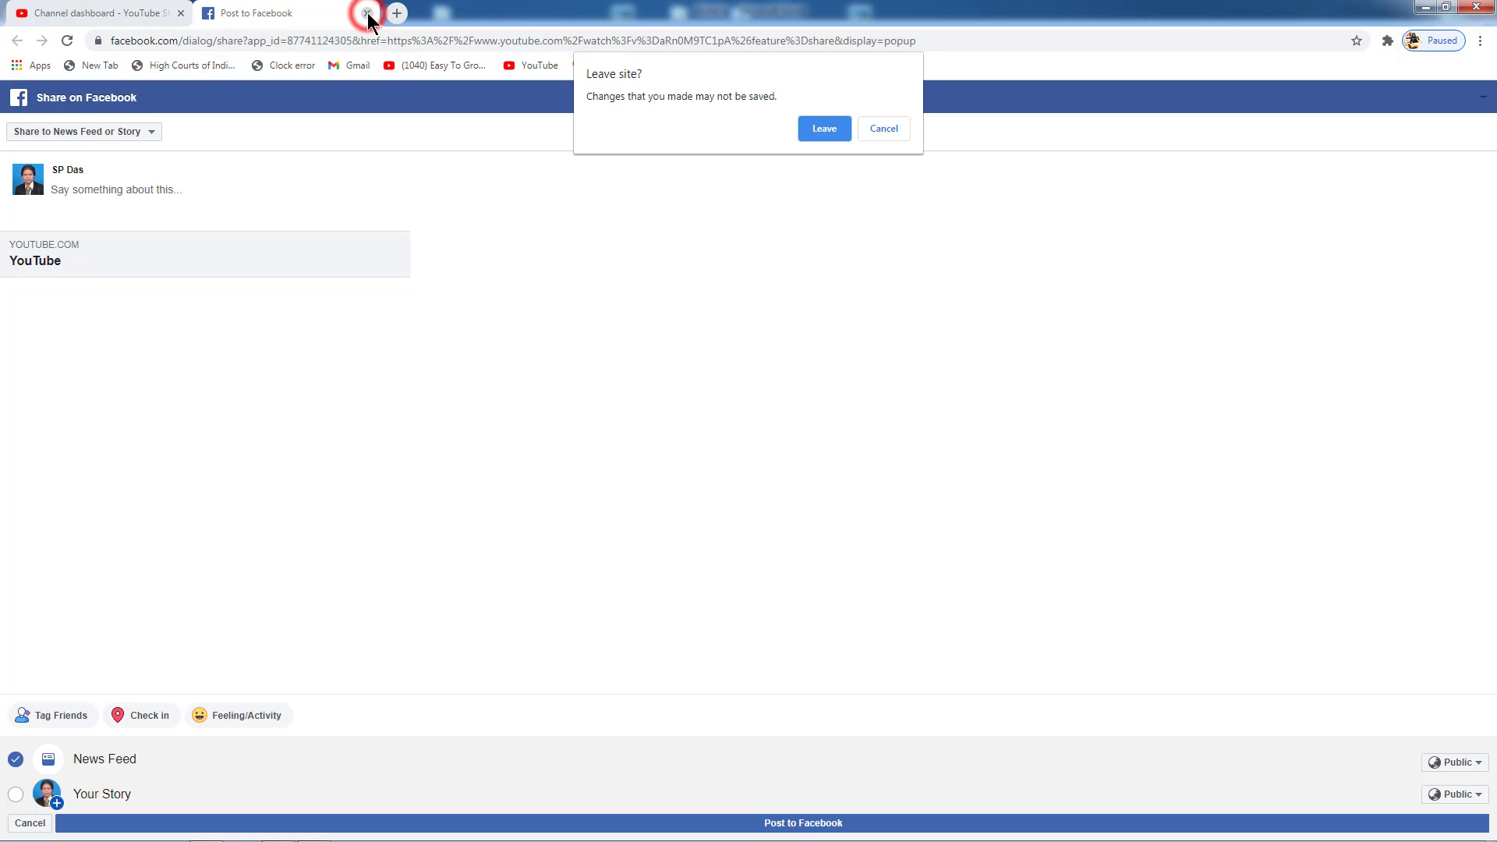
left_click(825, 131)
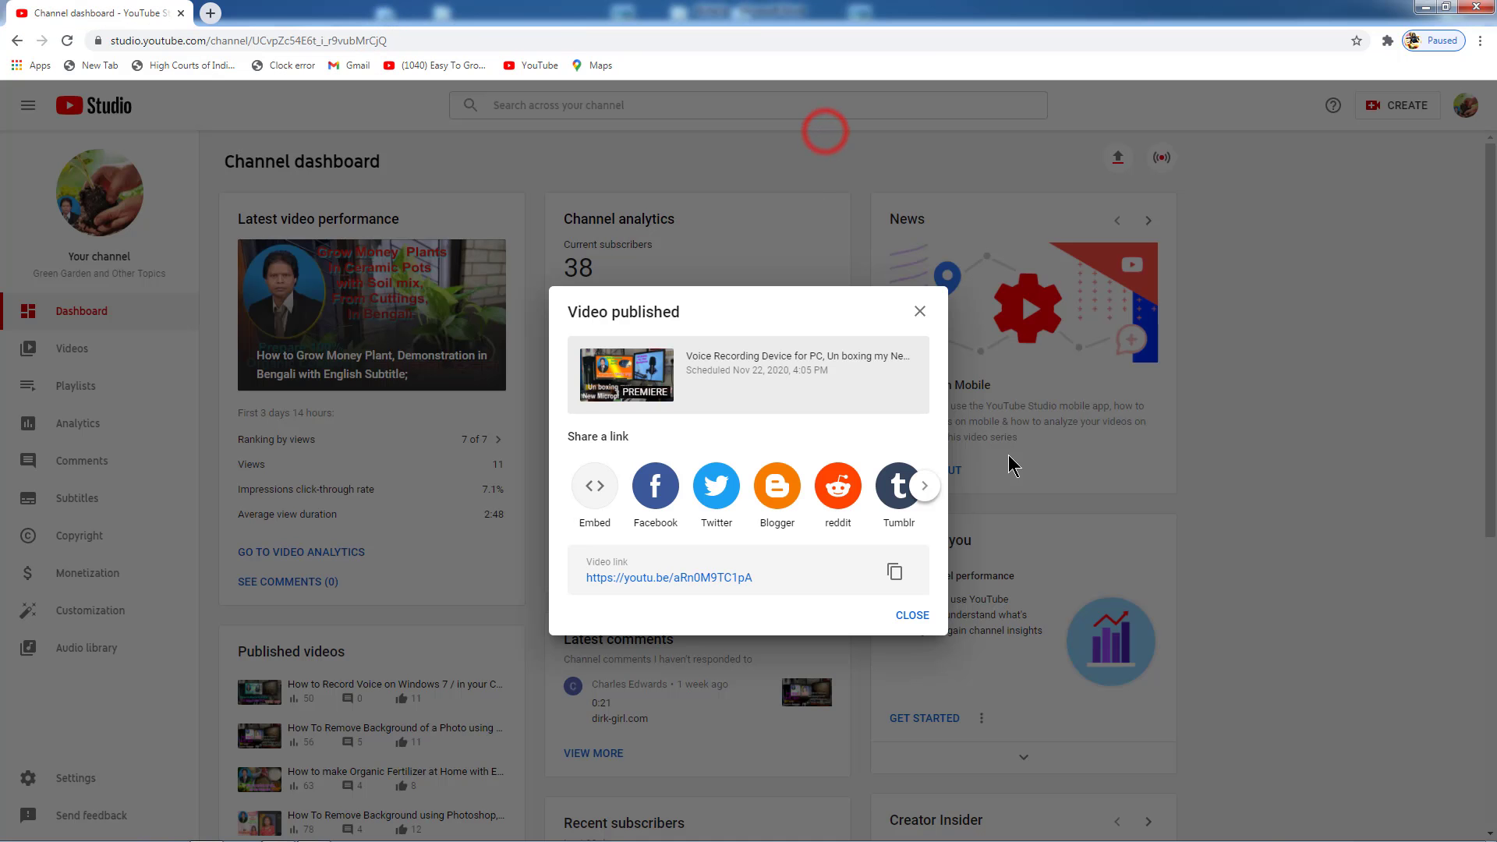
Dismiss the published-video notice and open the account's public channel page to check the new video among the uploads
left_click(916, 616)
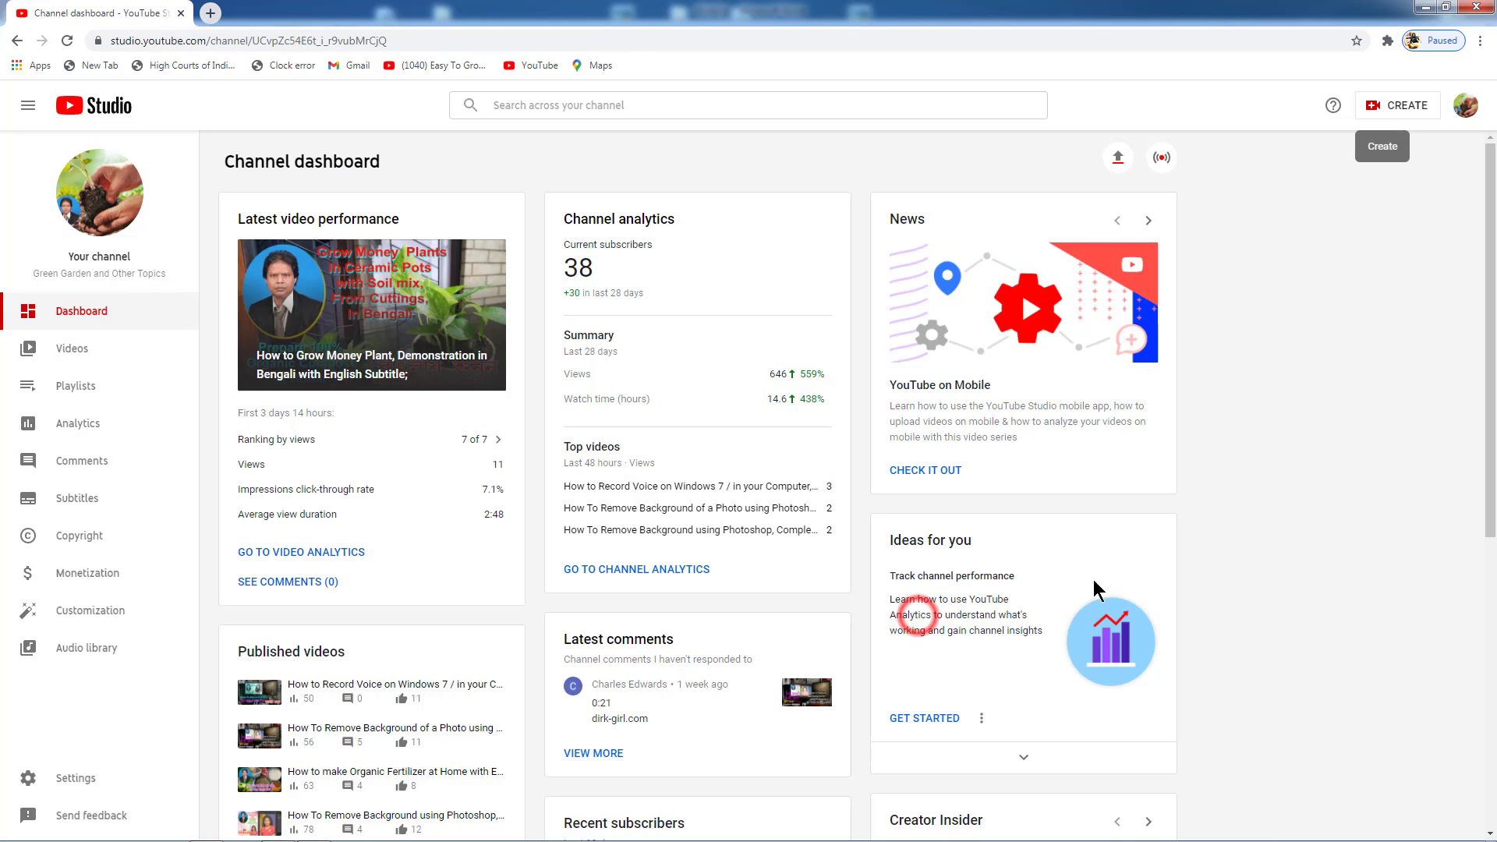
left_click(1466, 108)
left_click(1349, 199)
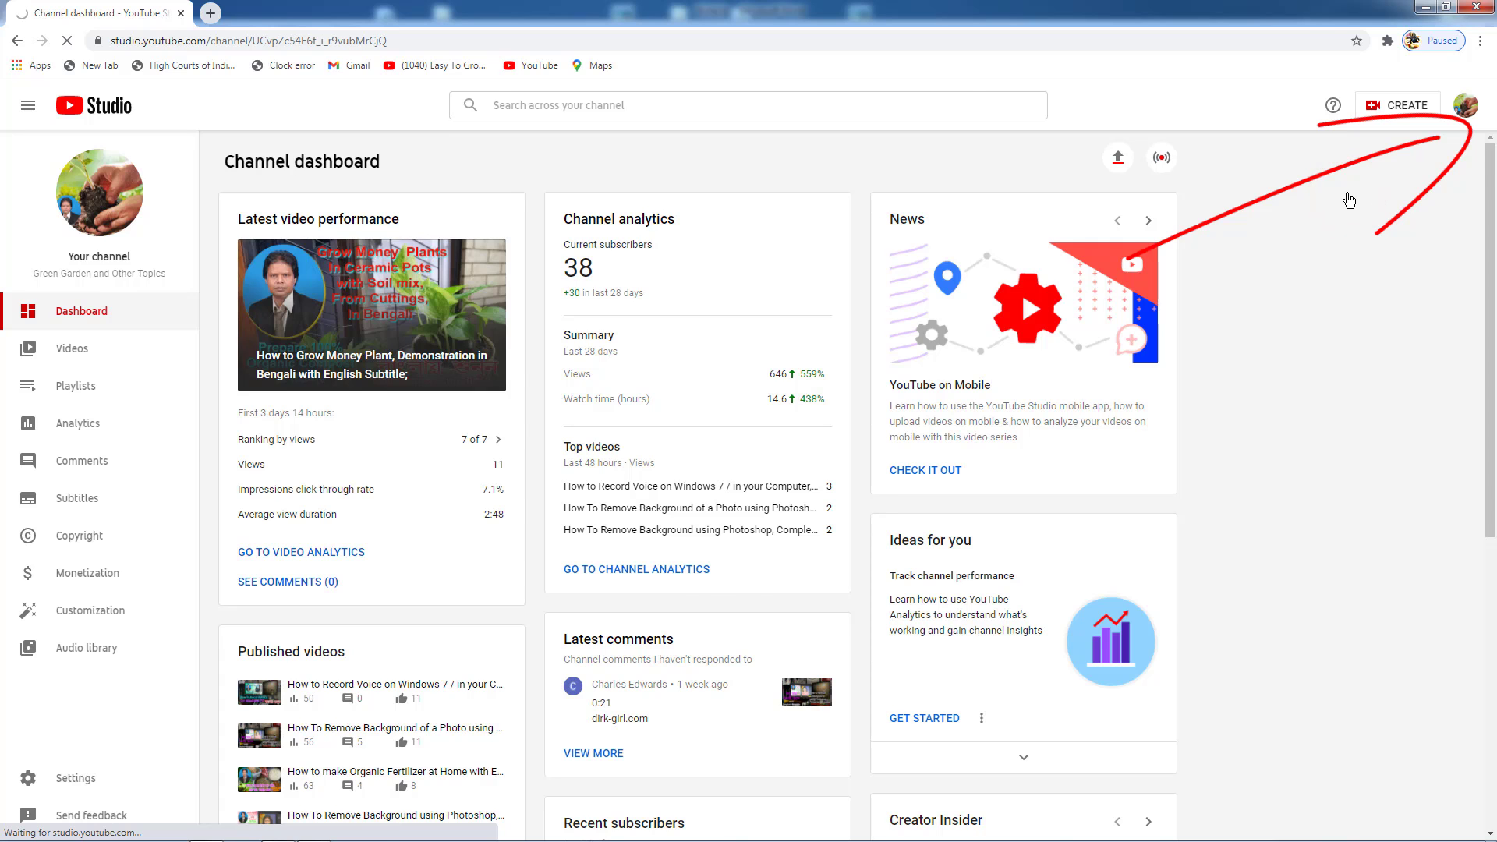
left_click_drag(1490, 366, 1490, 484)
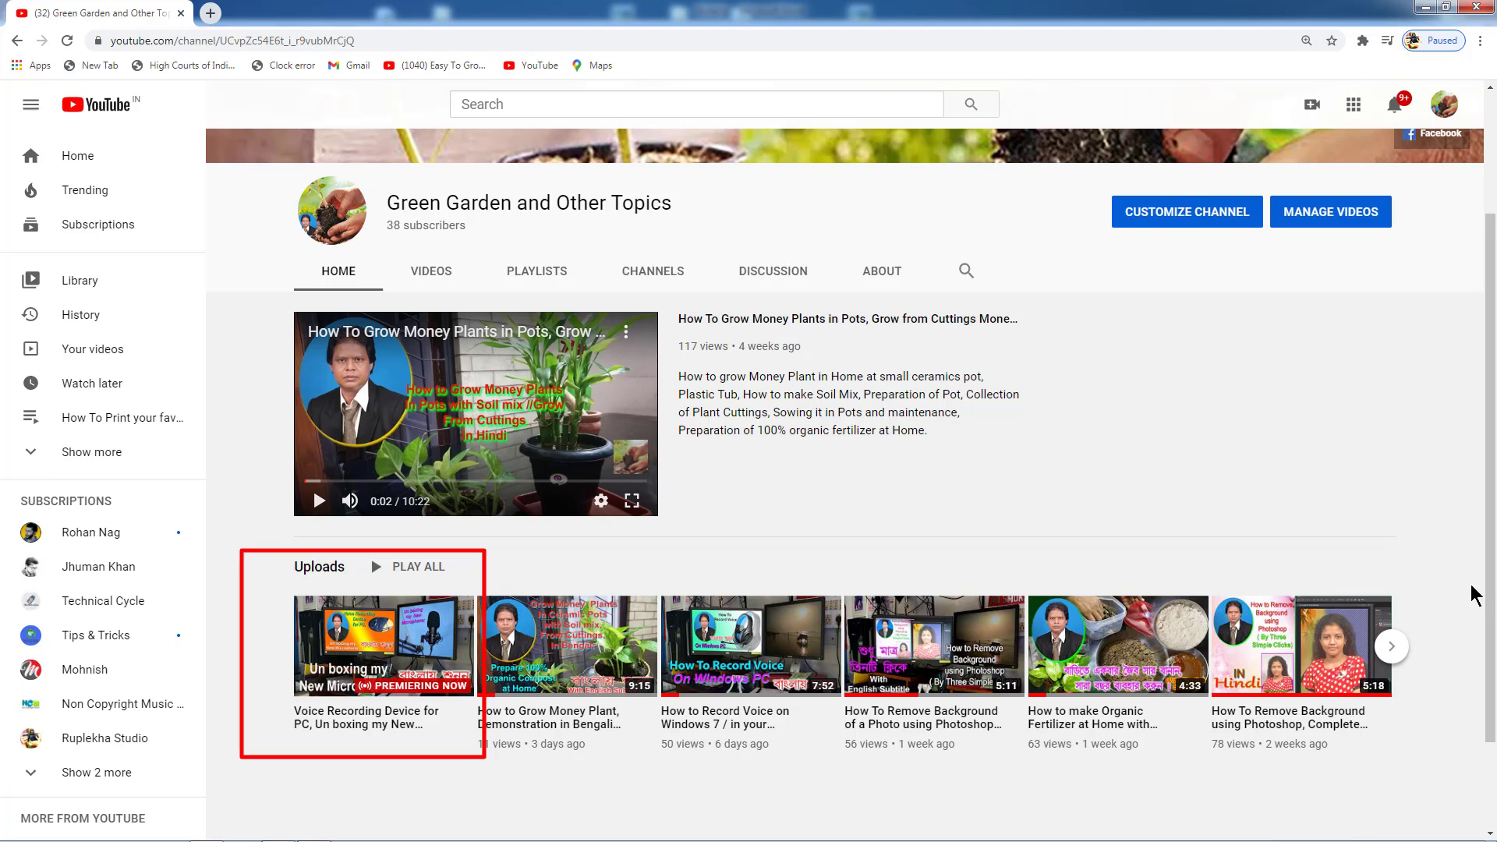
scroll(791, 483, "down", 1)
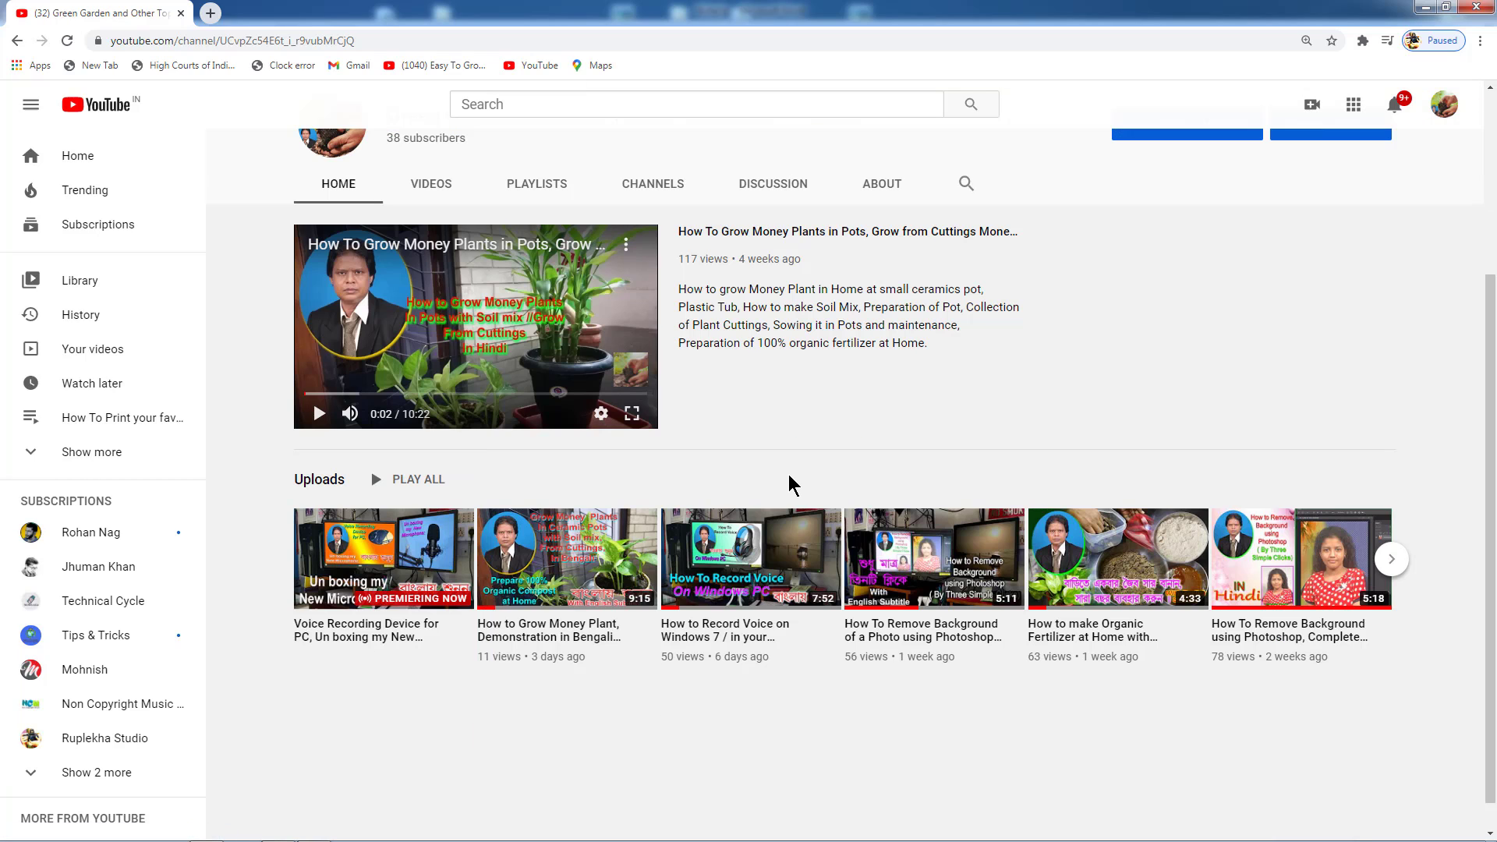